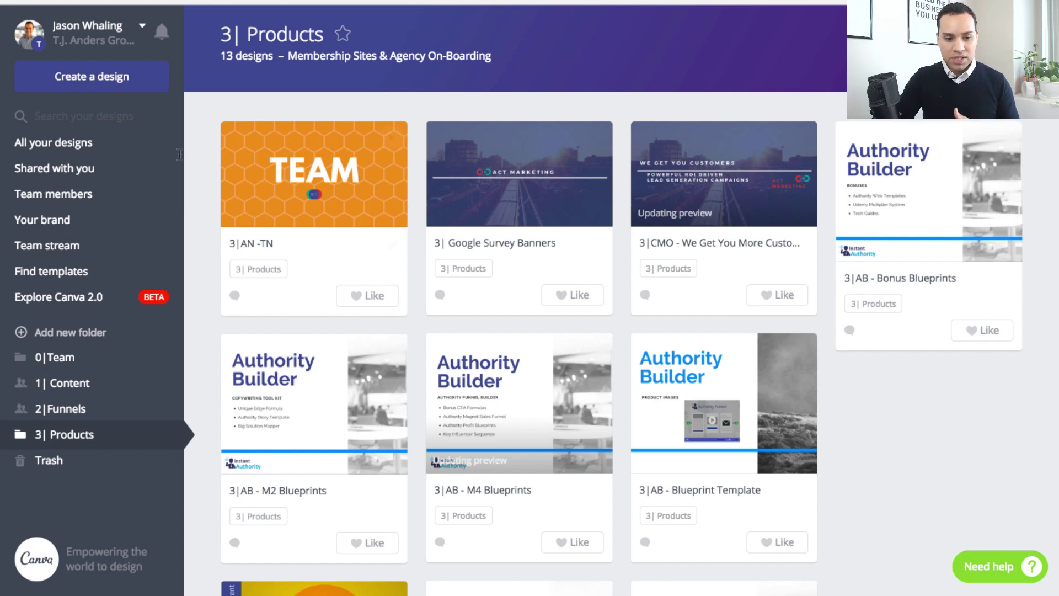
- Create a new design in the Presentation (16:9) format, 1920 px × 1080 px
click(124, 83)
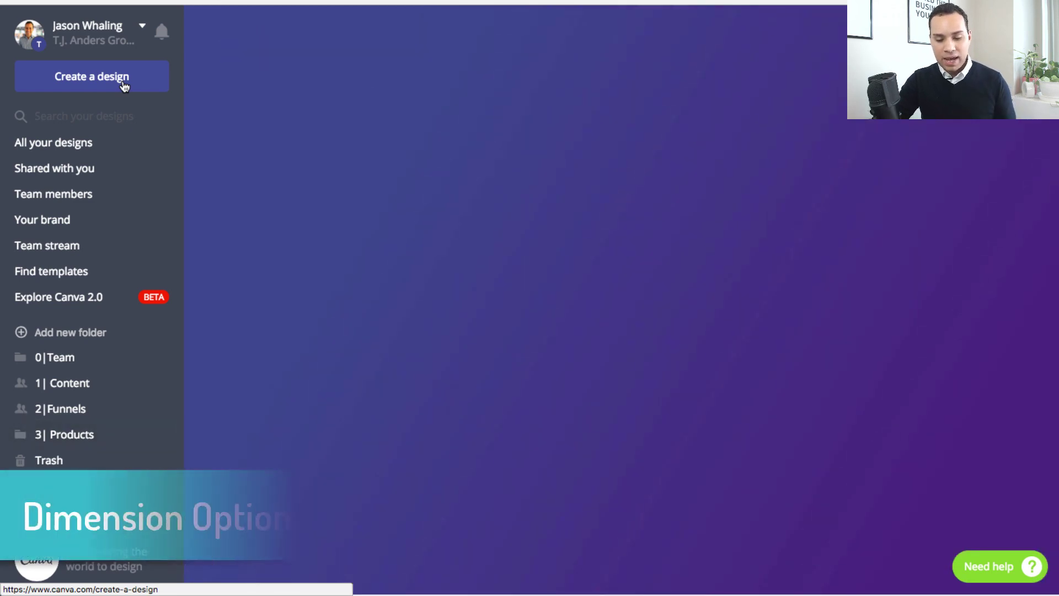
mouse_move(272, 163)
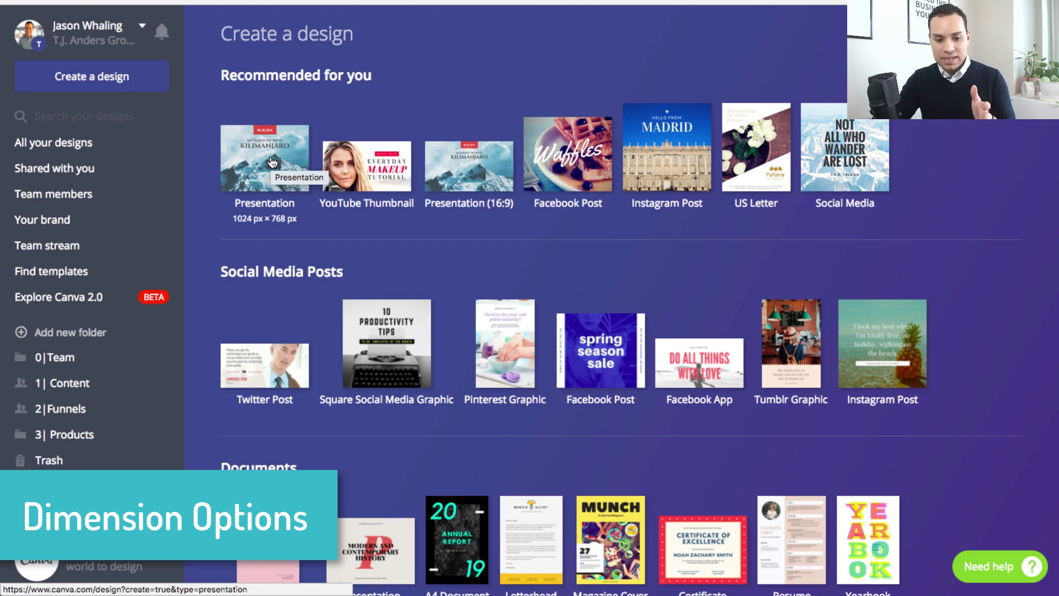
mouse_move(488, 187)
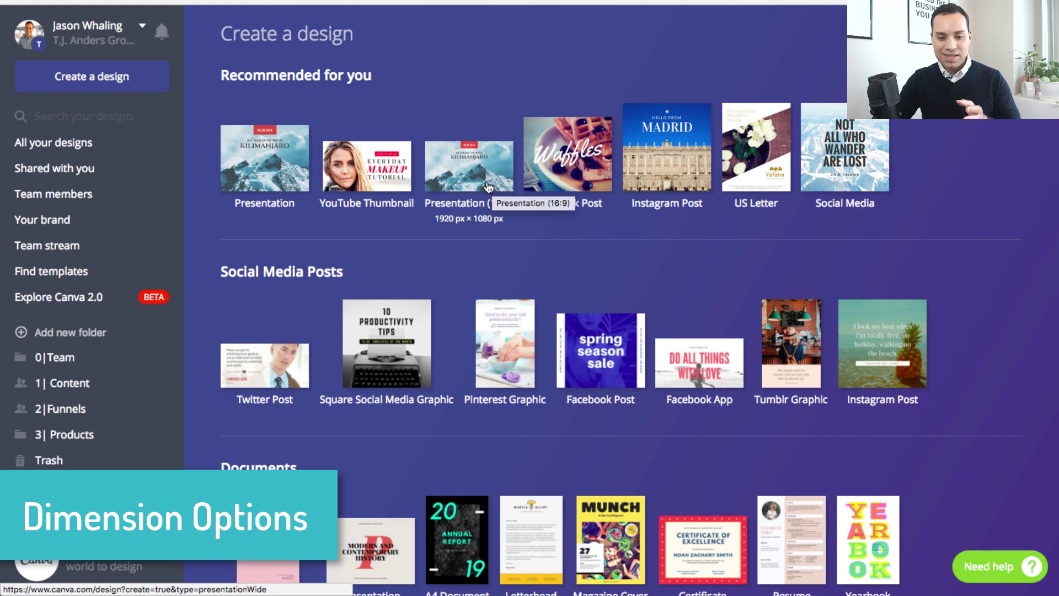
click(473, 160)
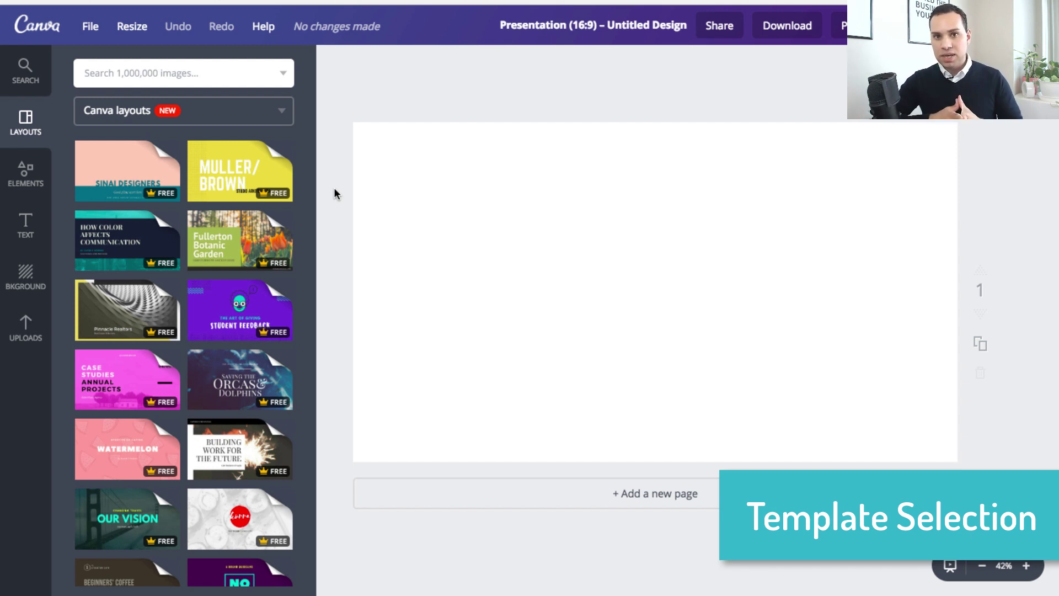
- Apply the "Effective Marketing" cover layout from the Monochrome Nature Photo Blue Effective Marketing Presentation set to the first page
scroll(210, 263, down, 5)
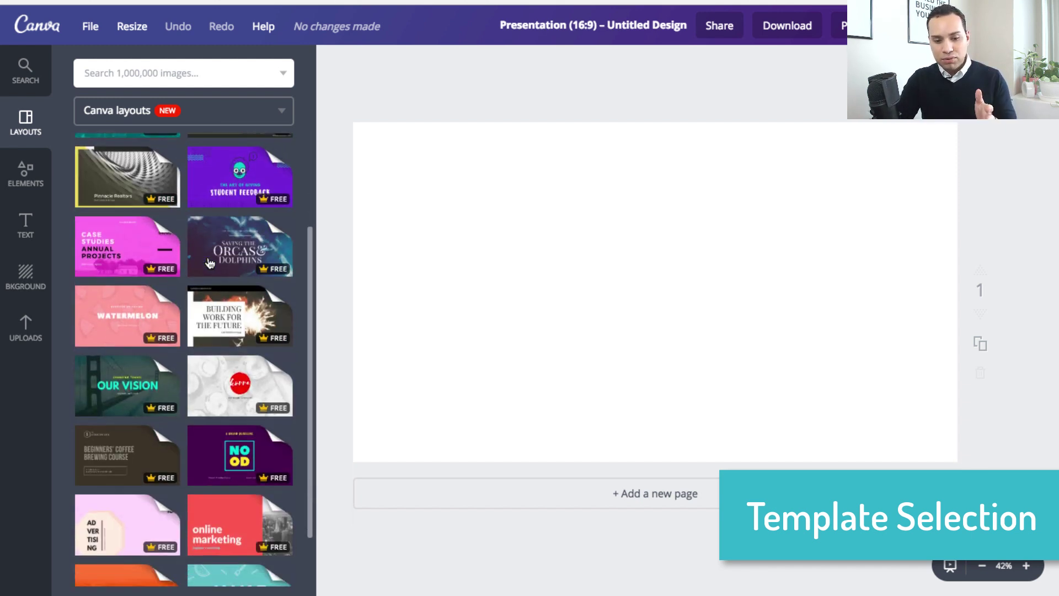
scroll(210, 263, down, 5)
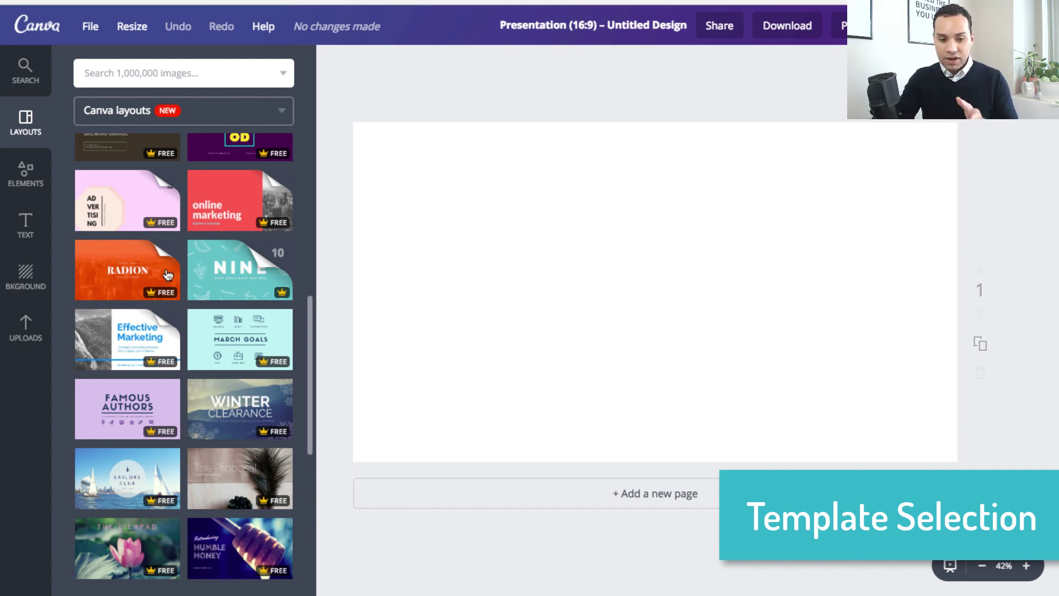
click(140, 349)
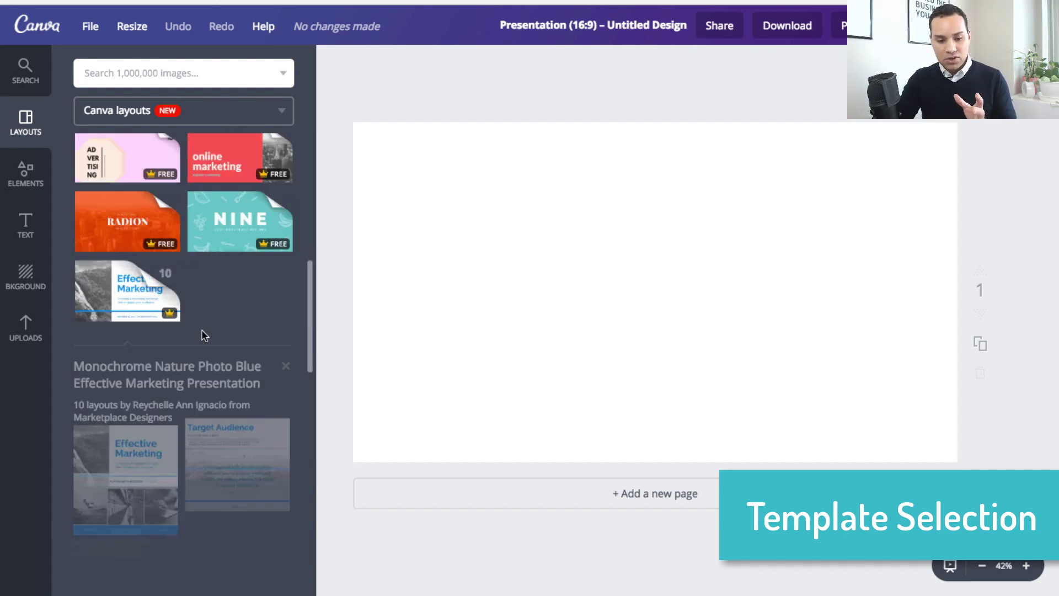
scroll(204, 337, down, 1)
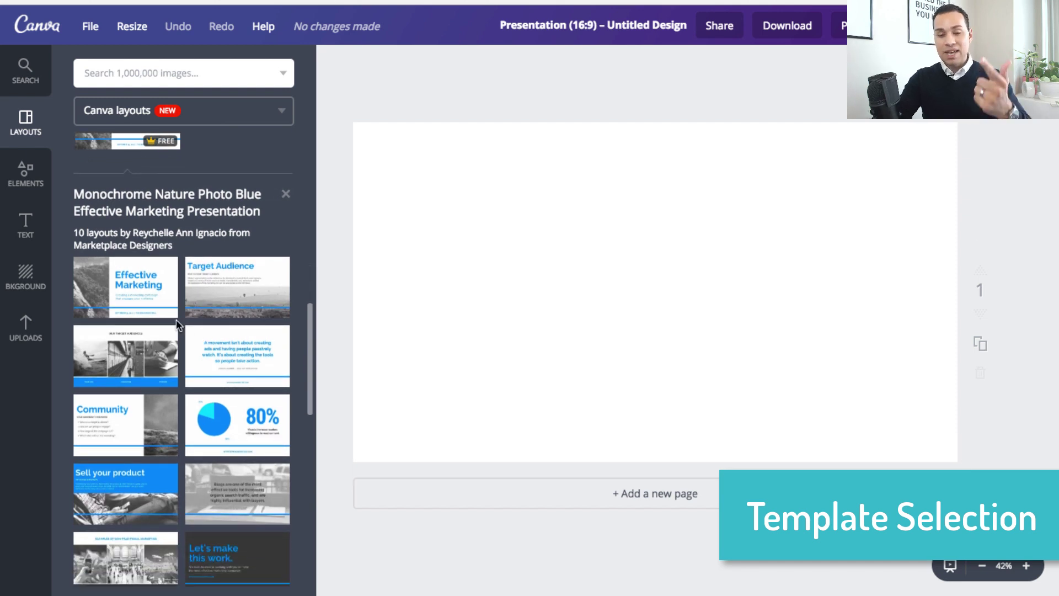
click(129, 280)
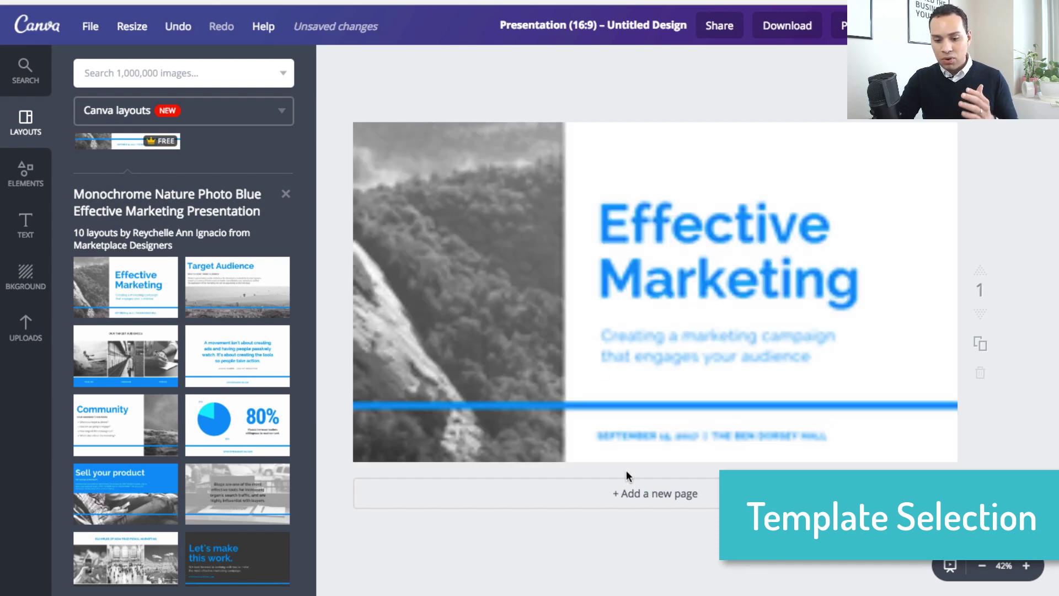
- Add a second page with the dark "Let's make this work." layout, and add a third page after it
click(624, 498)
scroll(258, 333, down, 5)
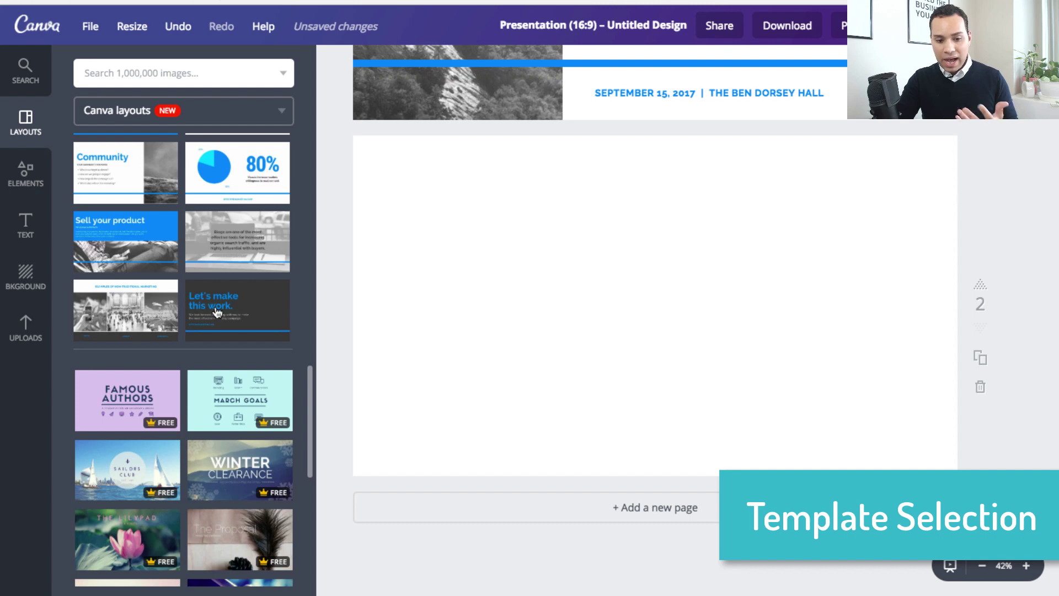
click(238, 309)
click(475, 507)
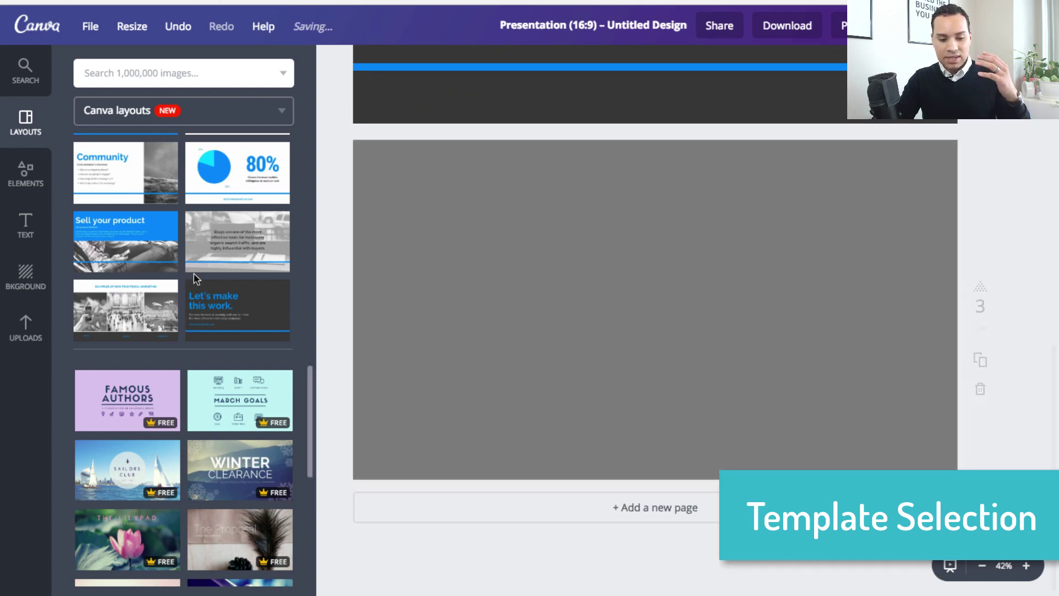
click(210, 301)
- Apply the "First Quarterly Report" cover layout from the Company Quarterly Report Presentation set to the third page
scroll(196, 281, down, 3)
scroll(196, 281, down, 8)
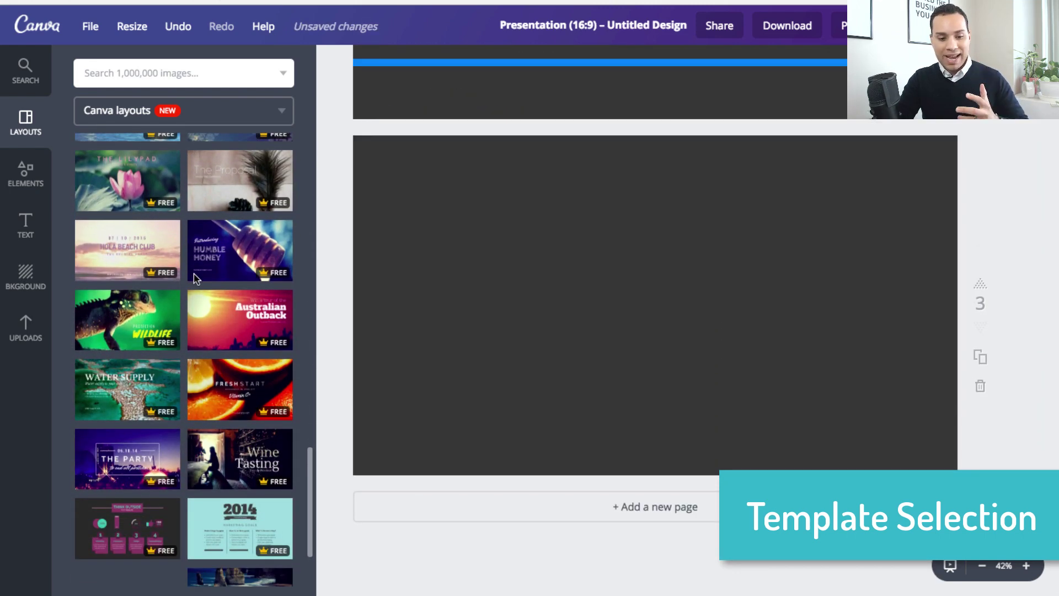
scroll(196, 280, down, 5)
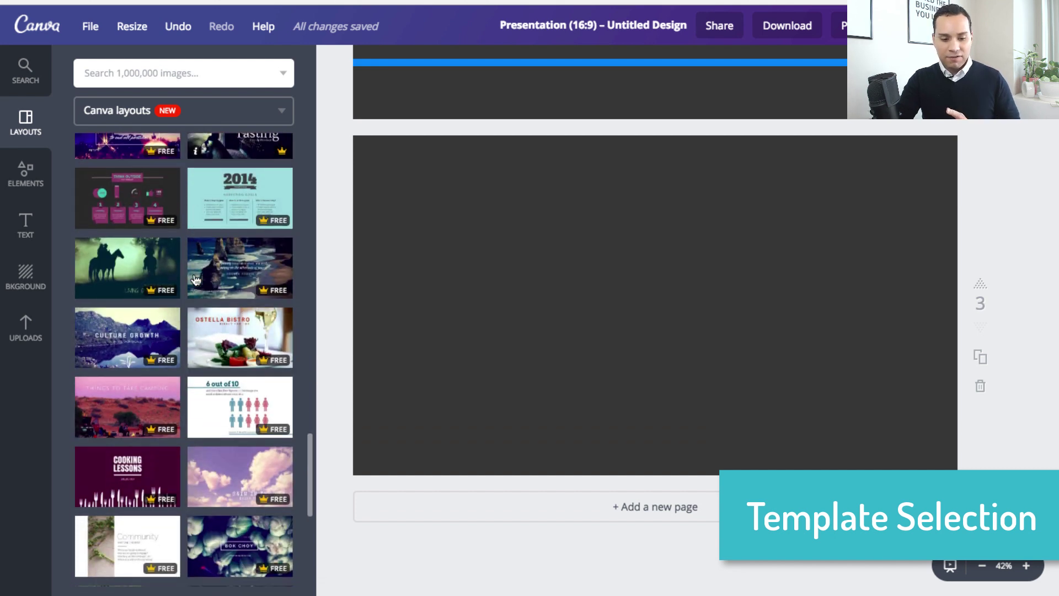
scroll(196, 280, down, 1)
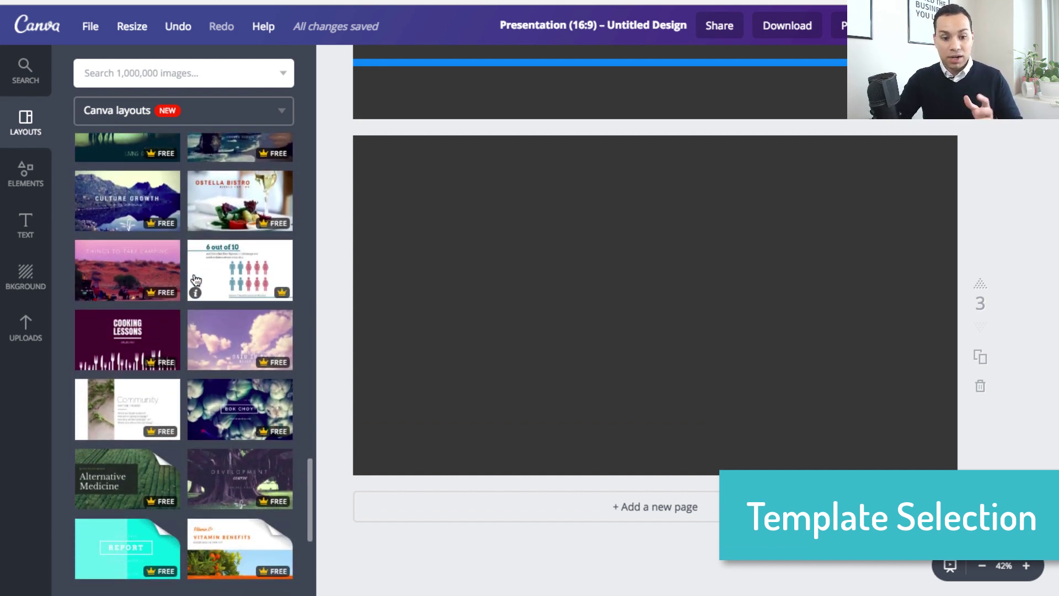
scroll(196, 280, down, 5)
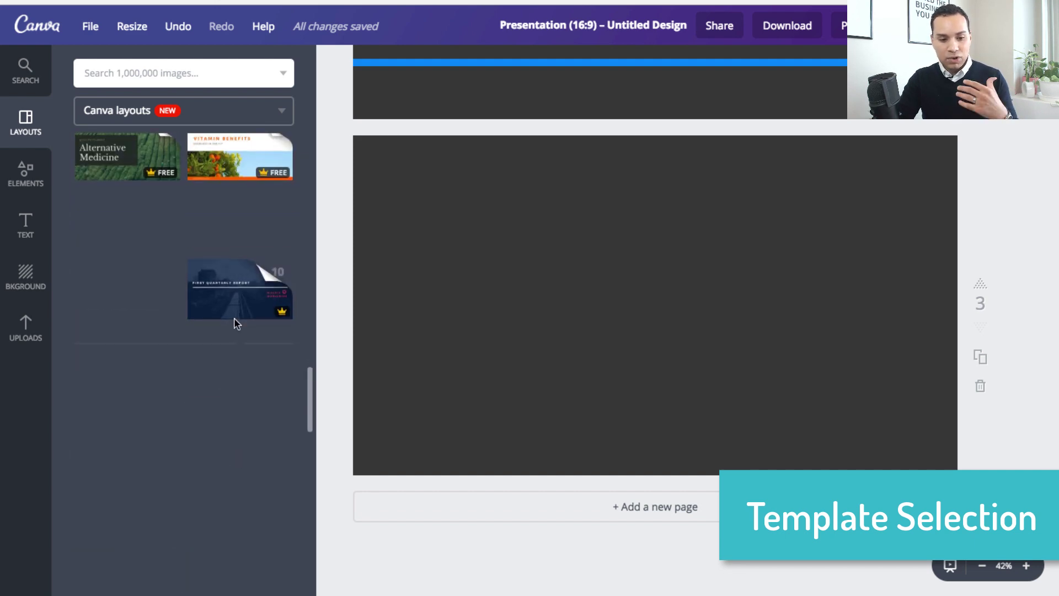
click(236, 320)
scroll(237, 310, down, 2)
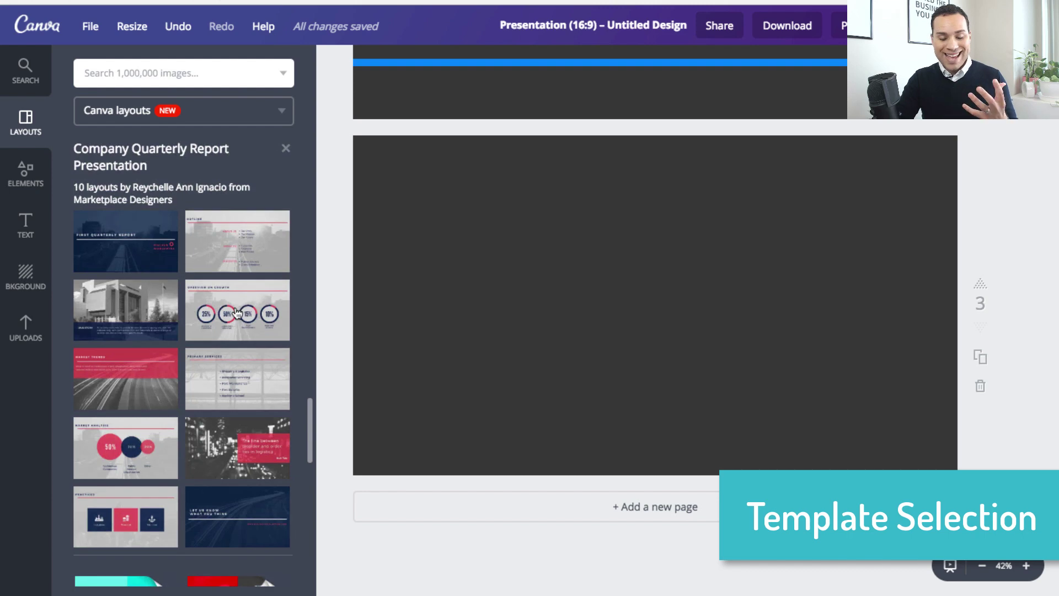
click(109, 243)
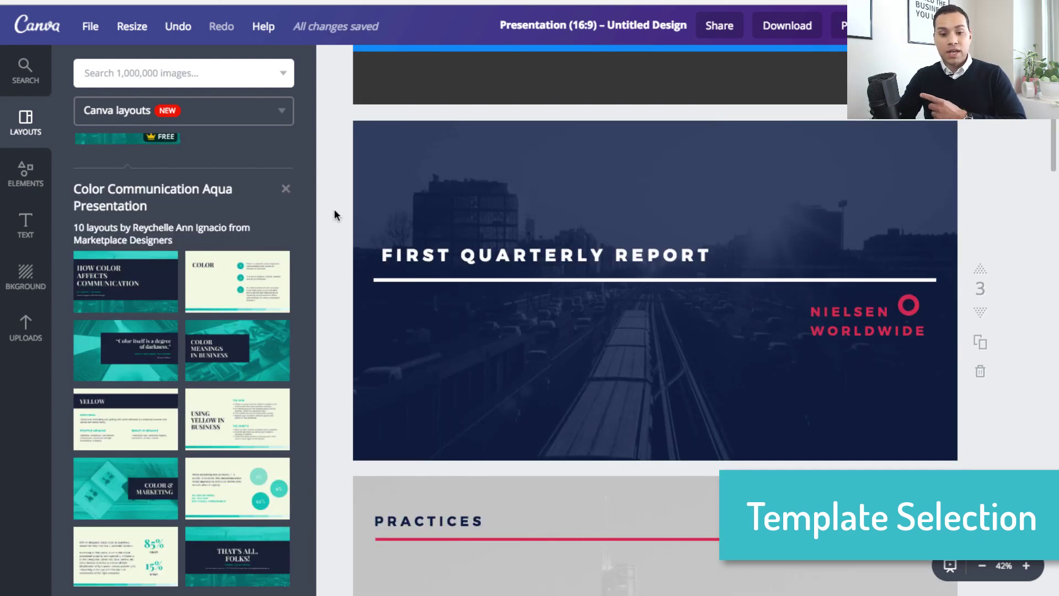
- Review the collected slide designs from the third page through to the last page and back up to the start
scroll(334, 211, down, 8)
scroll(335, 216, down, 10)
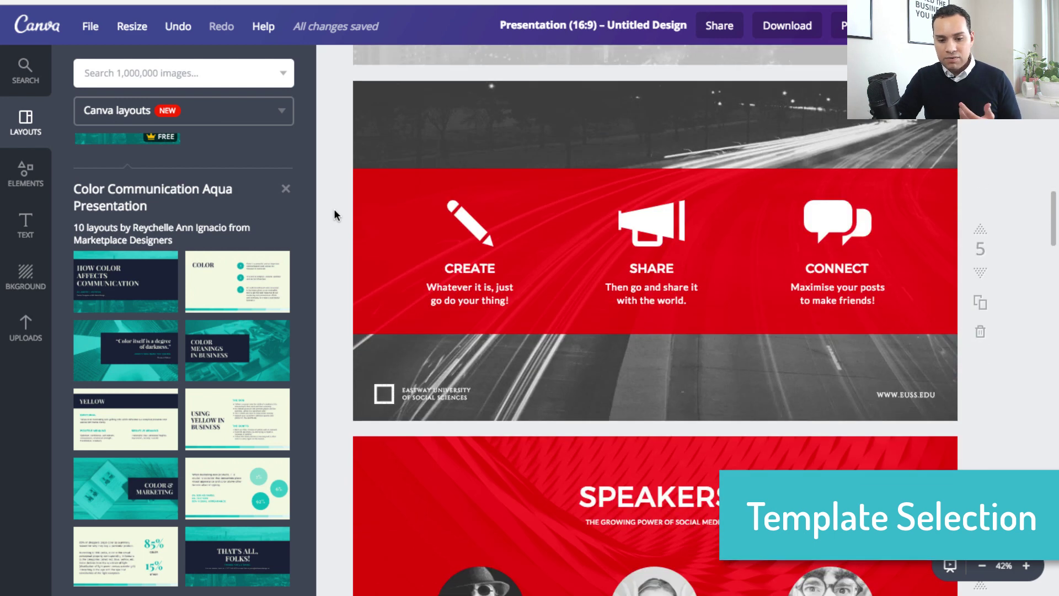
scroll(334, 215, down, 10)
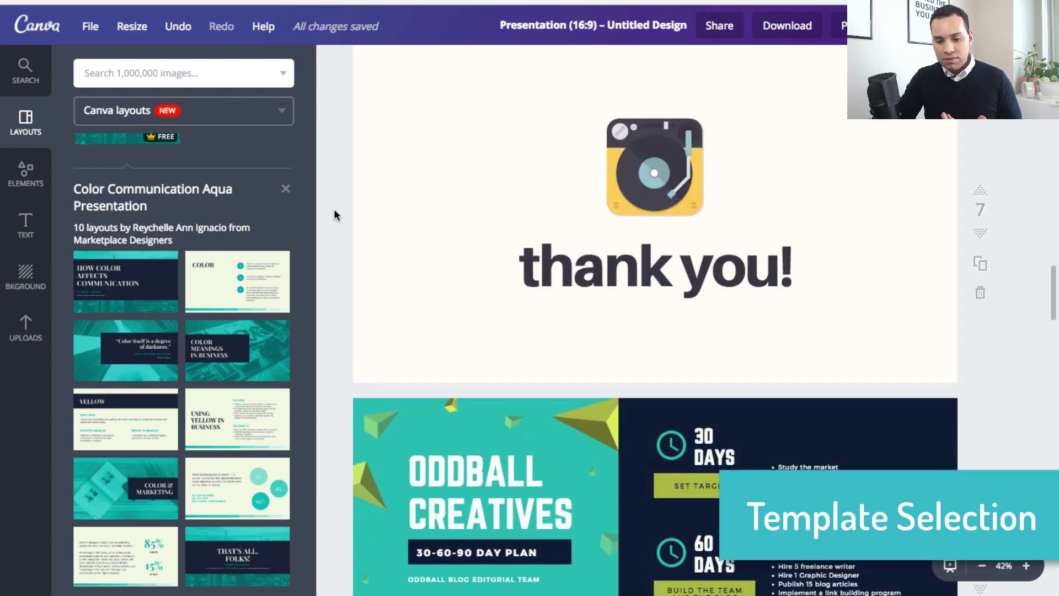
scroll(335, 215, down, 10)
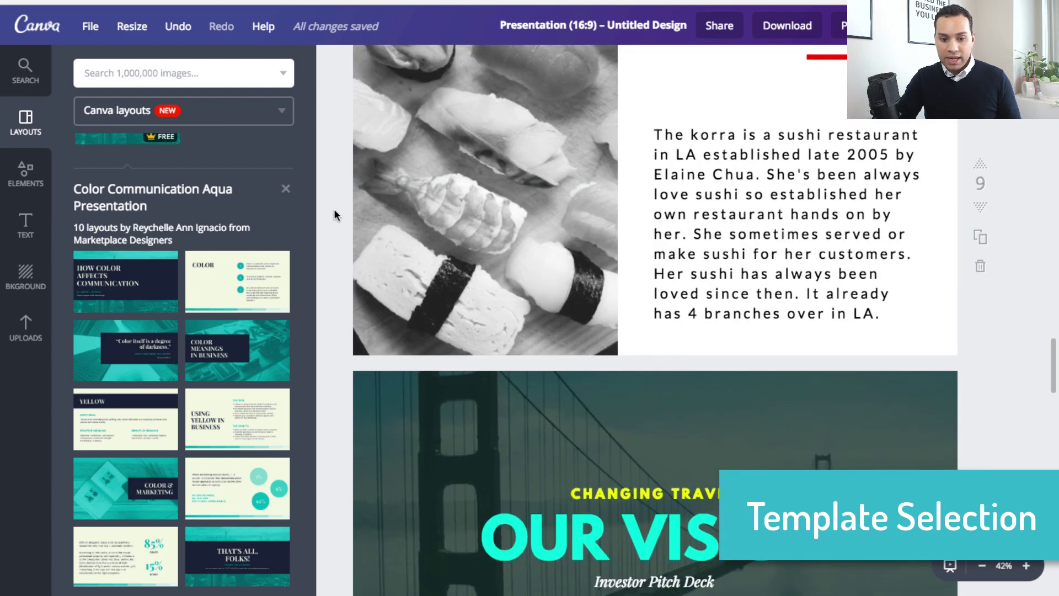
scroll(335, 216, down, 10)
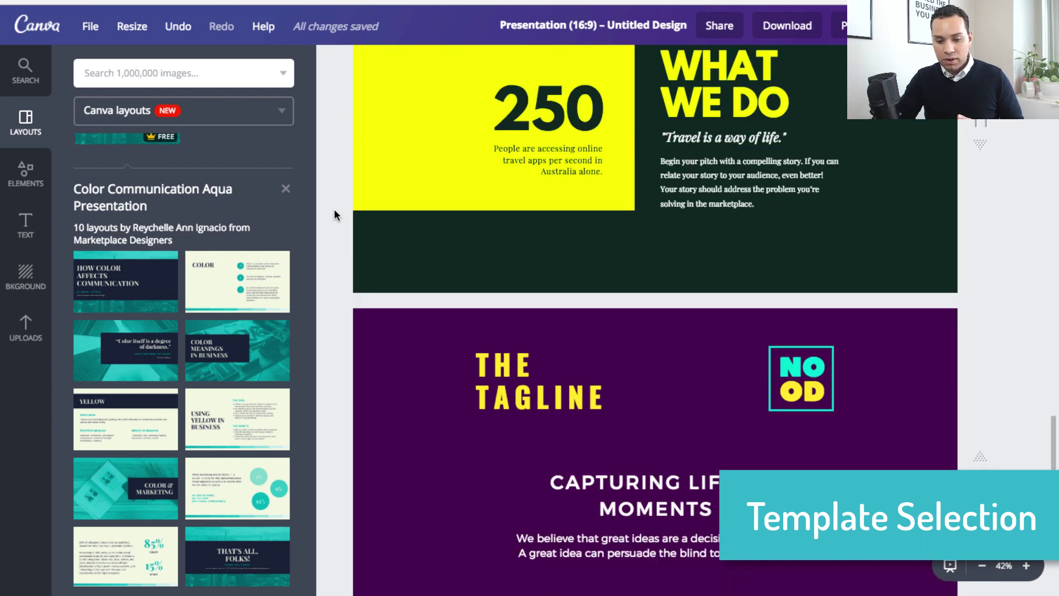
scroll(334, 215, down, 10)
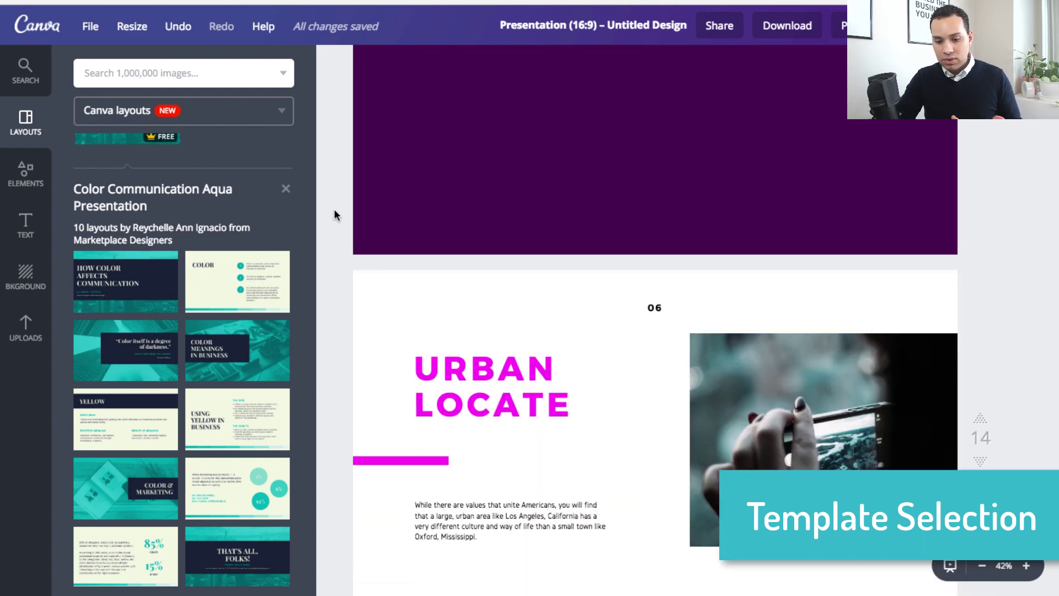
scroll(335, 216, up, 10)
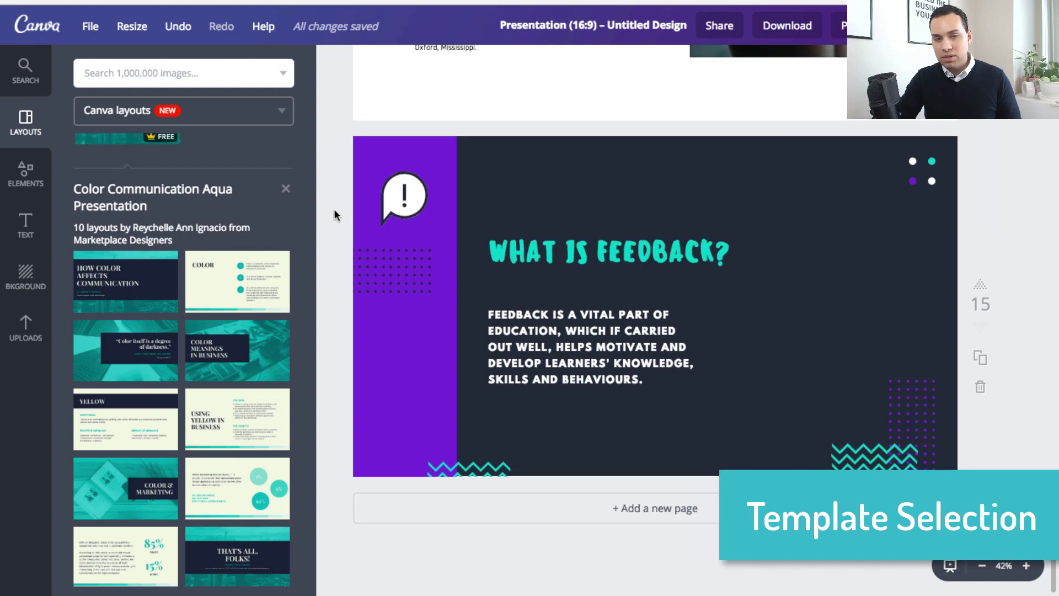
scroll(334, 215, up, 12)
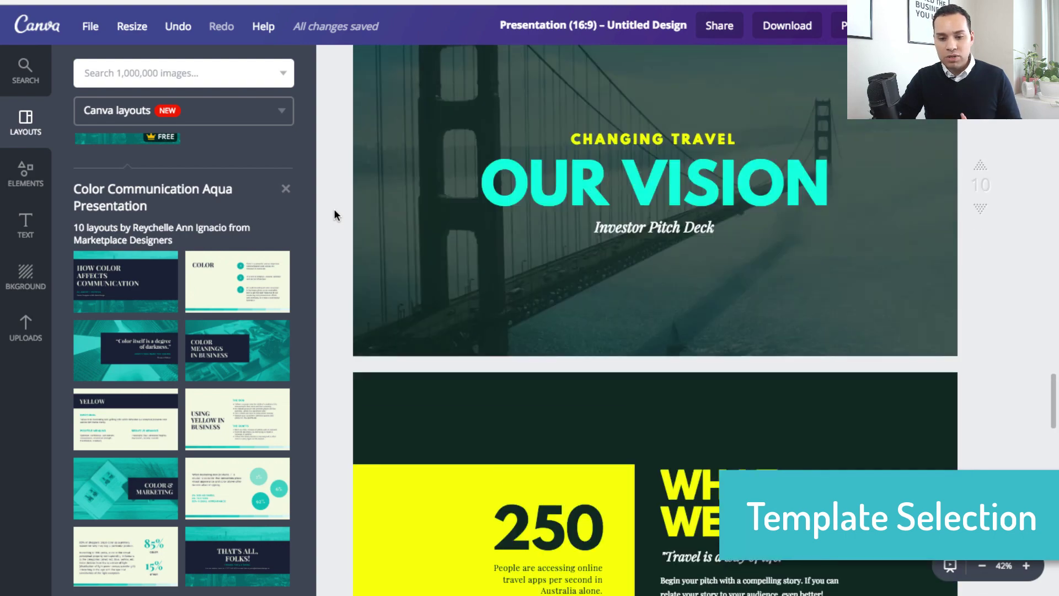
scroll(335, 215, up, 9)
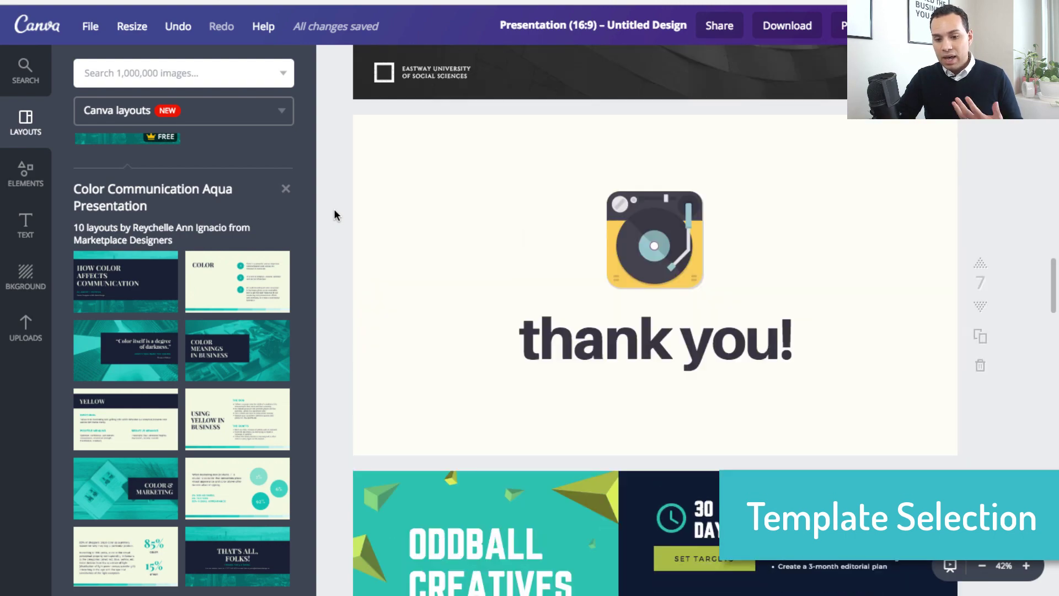
scroll(335, 215, up, 10)
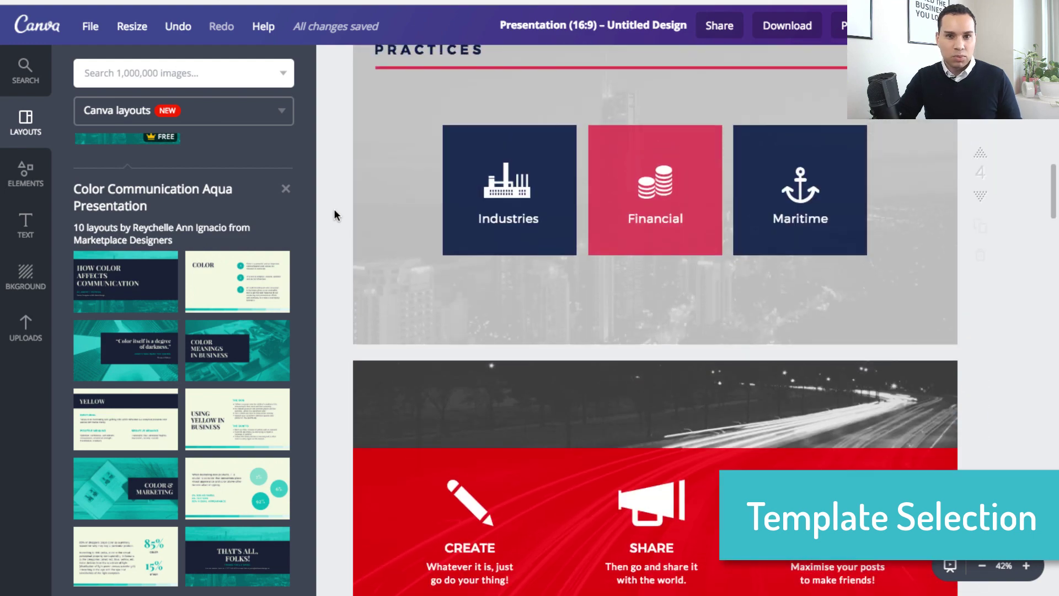
scroll(335, 212, up, 3)
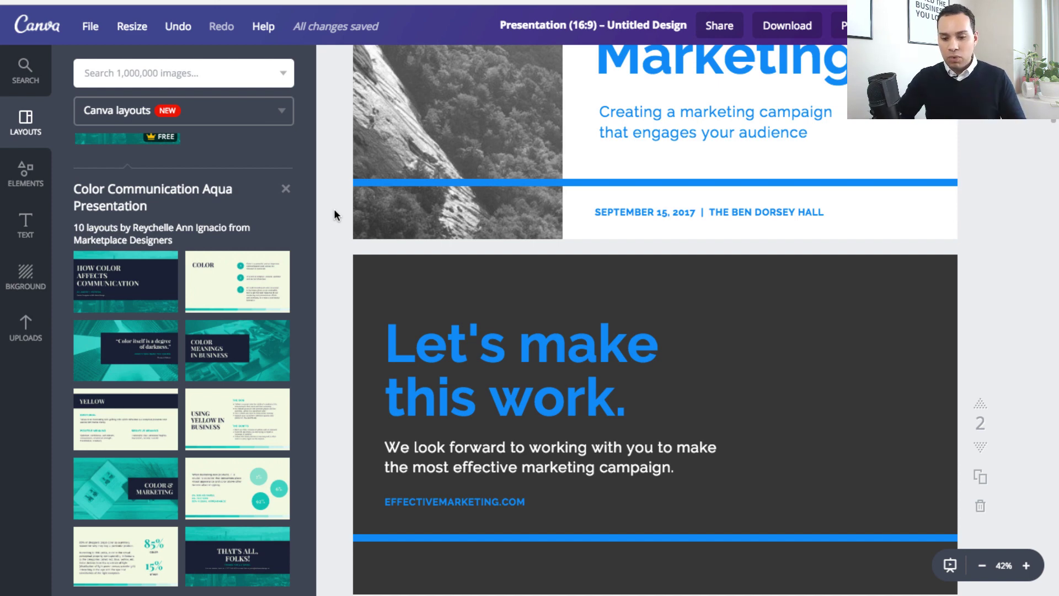
- Delete page 8, the "Oddball Creatives" 30-60-90 day plan slide
scroll(334, 216, down, 8)
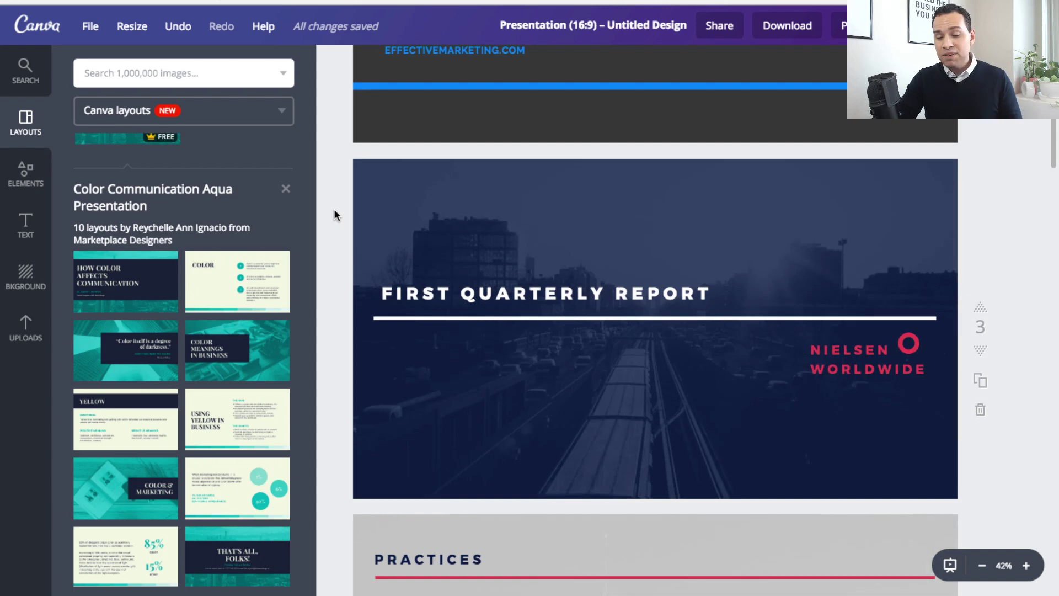
scroll(334, 215, down, 12)
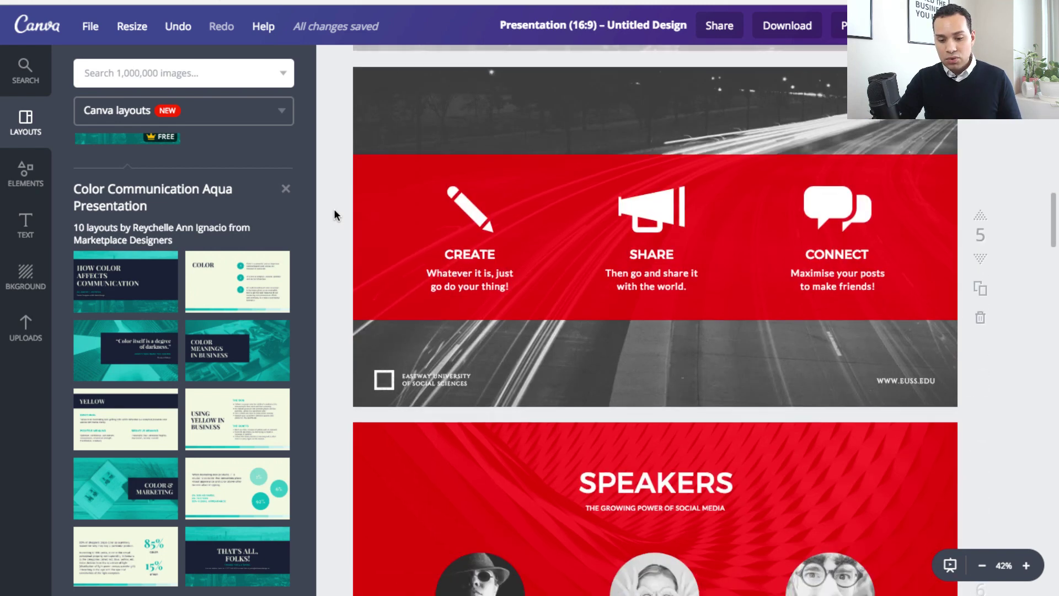
scroll(335, 215, down, 10)
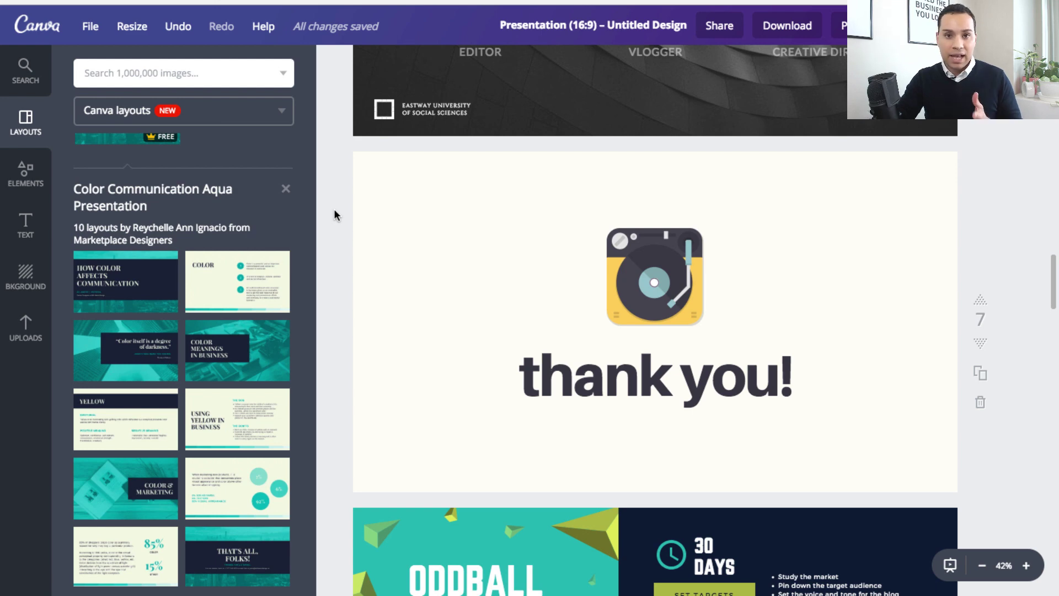
scroll(334, 215, down, 7)
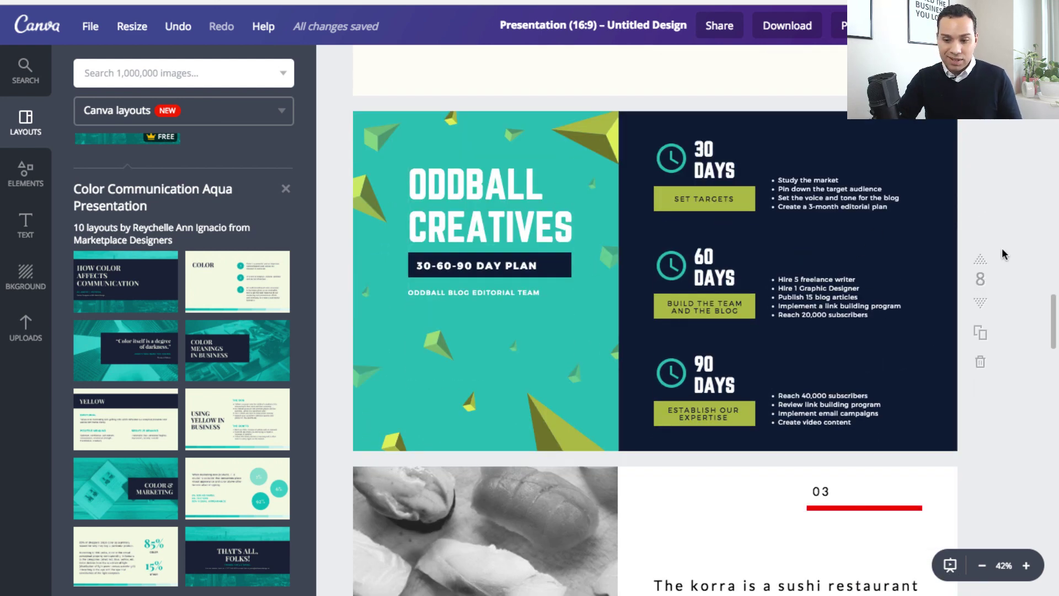
click(980, 363)
- Delete the "What We Do" page and the purple "The Tagline" page that follows it
scroll(981, 293, down, 5)
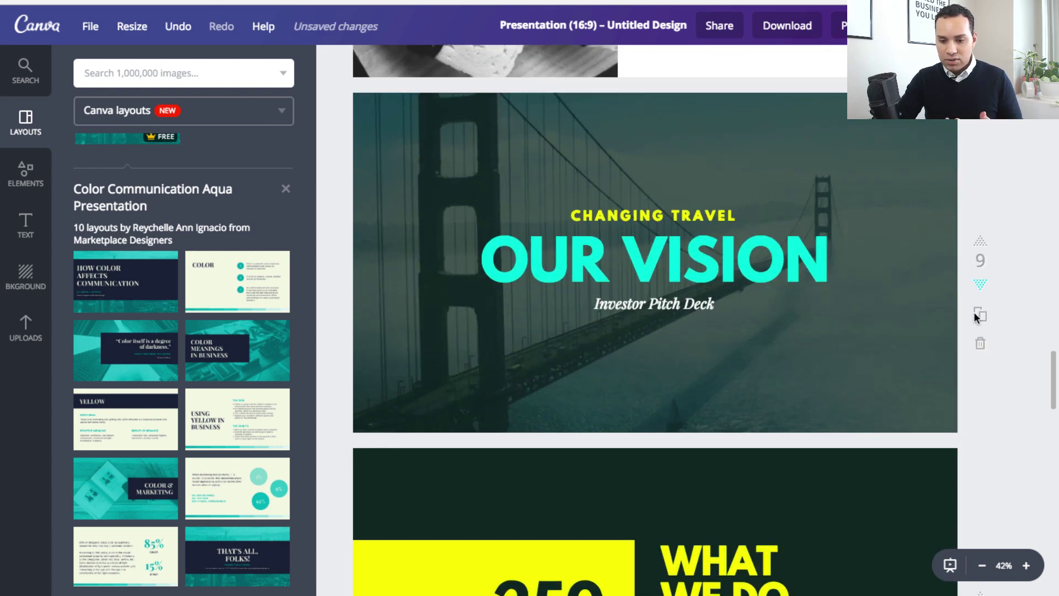
scroll(974, 316, down, 6)
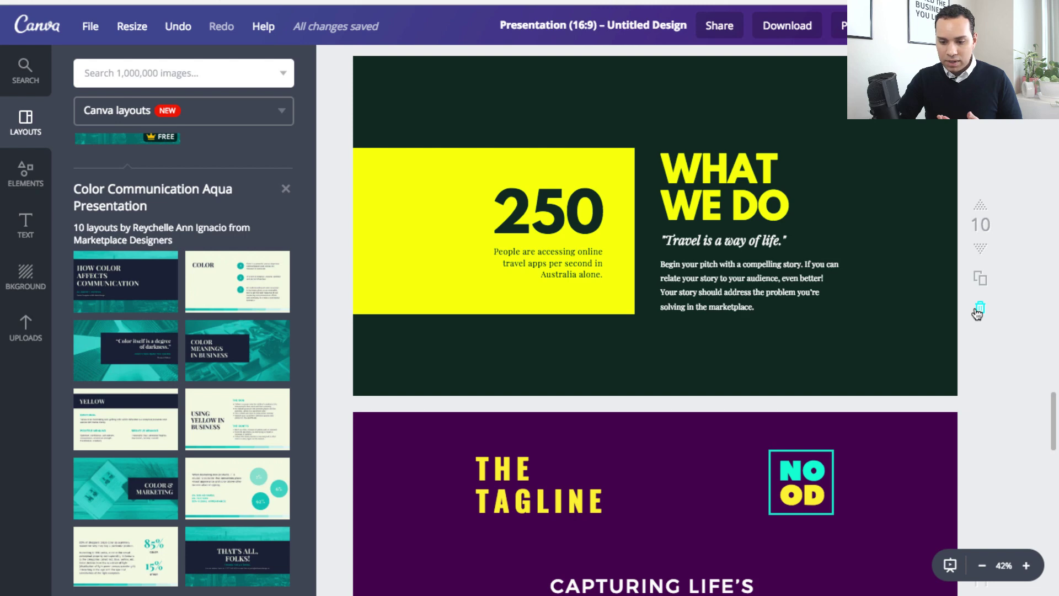
click(978, 309)
scroll(971, 312, down, 5)
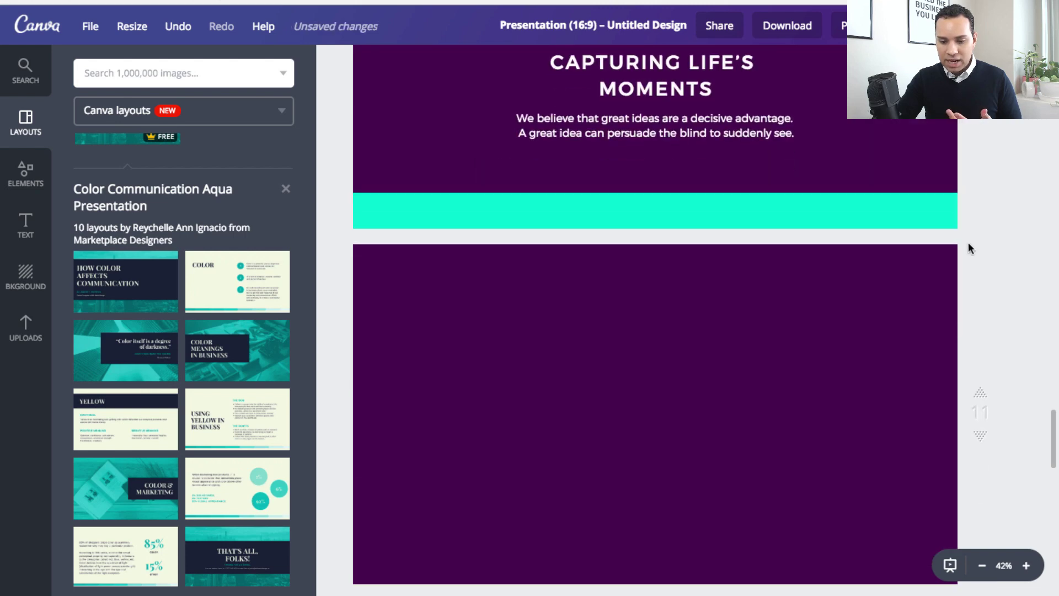
click(982, 141)
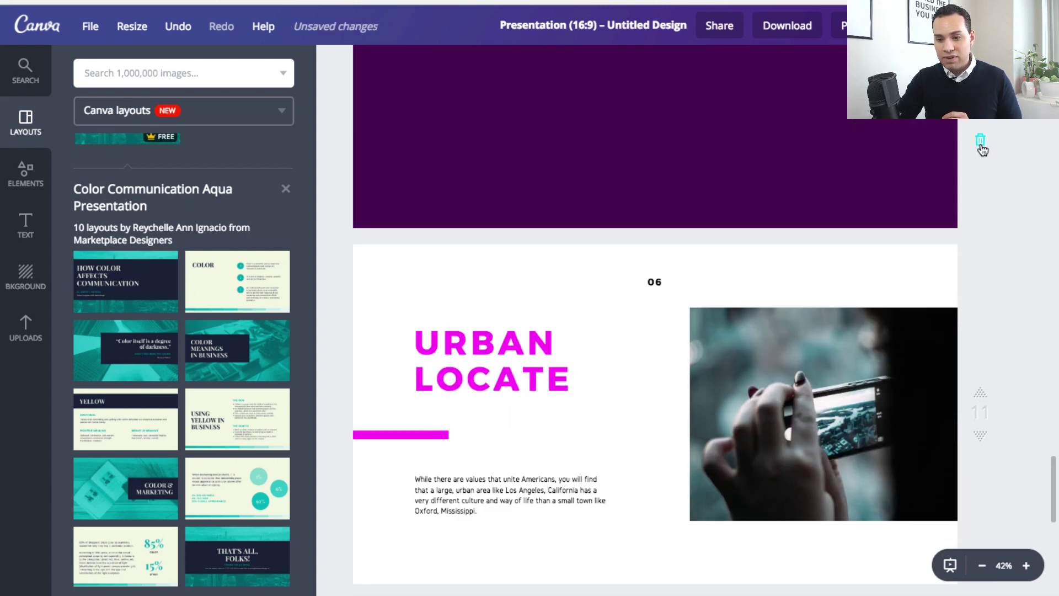
- Delete the dark purple page just before "Urban Locate" and the final "What Is Feedback?" page
click(980, 142)
scroll(979, 141, down, 5)
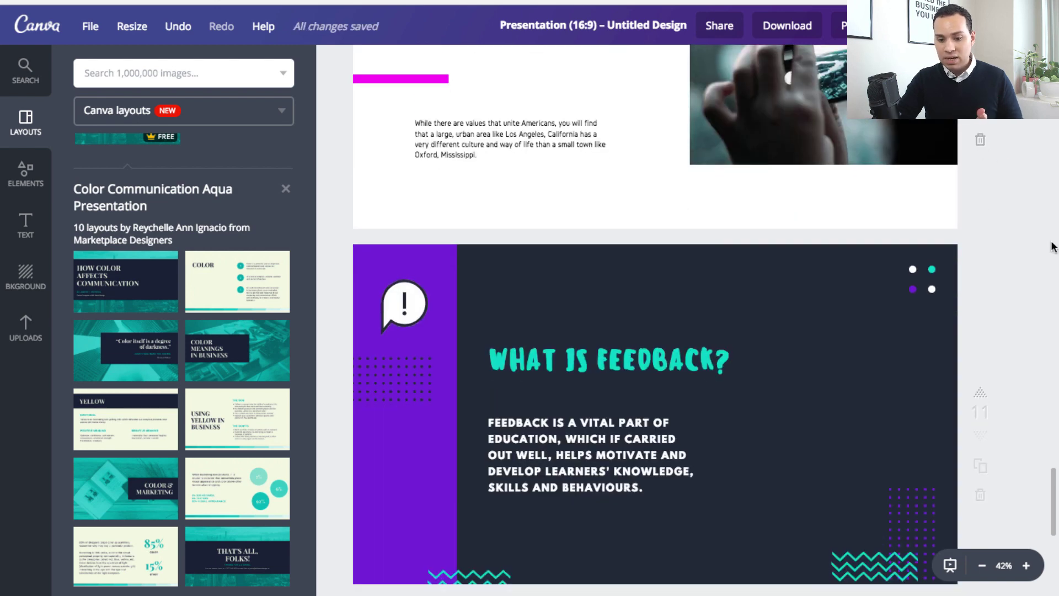
scroll(1037, 276, down, 3)
scroll(986, 409, up, 1)
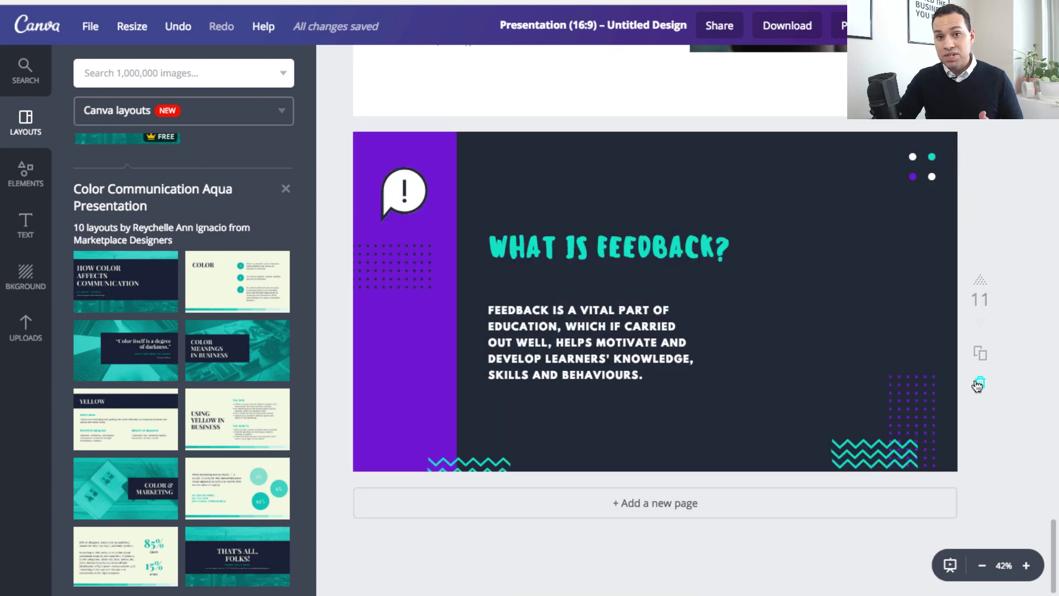
click(978, 383)
- Move the "First Quarterly Report" cover page up to the start of the presentation
scroll(420, 281, up, 5)
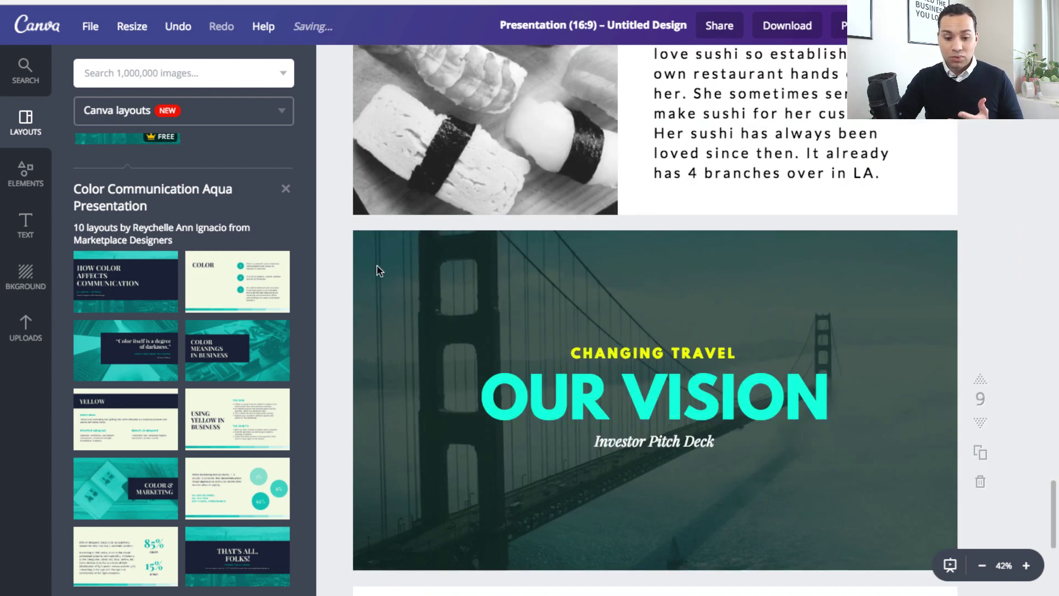
scroll(335, 185, down, 5)
scroll(336, 184, up, 5)
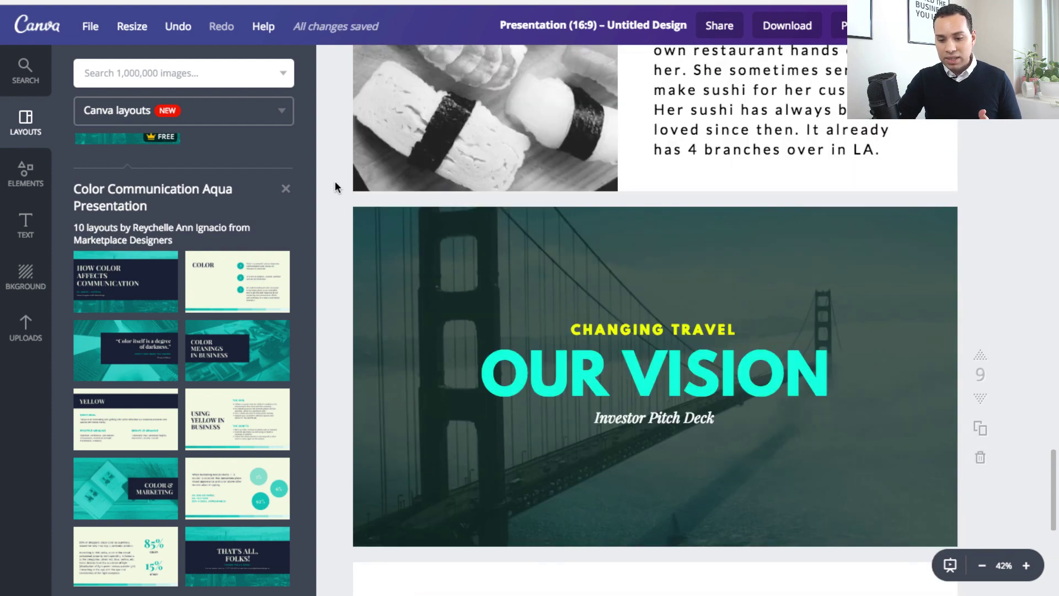
scroll(335, 181, up, 20)
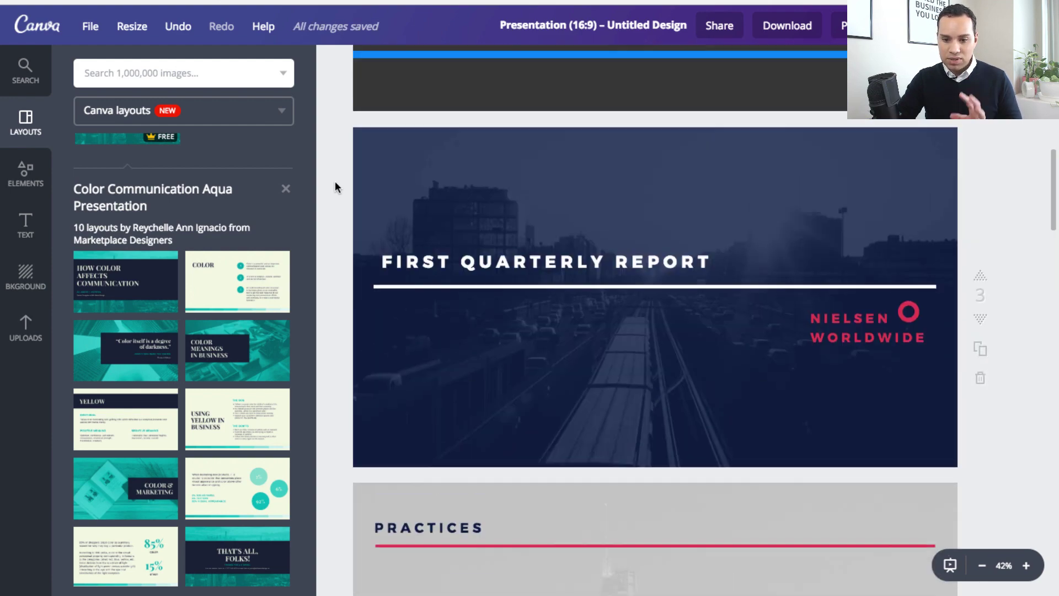
scroll(336, 182, up, 3)
scroll(362, 198, down, 3)
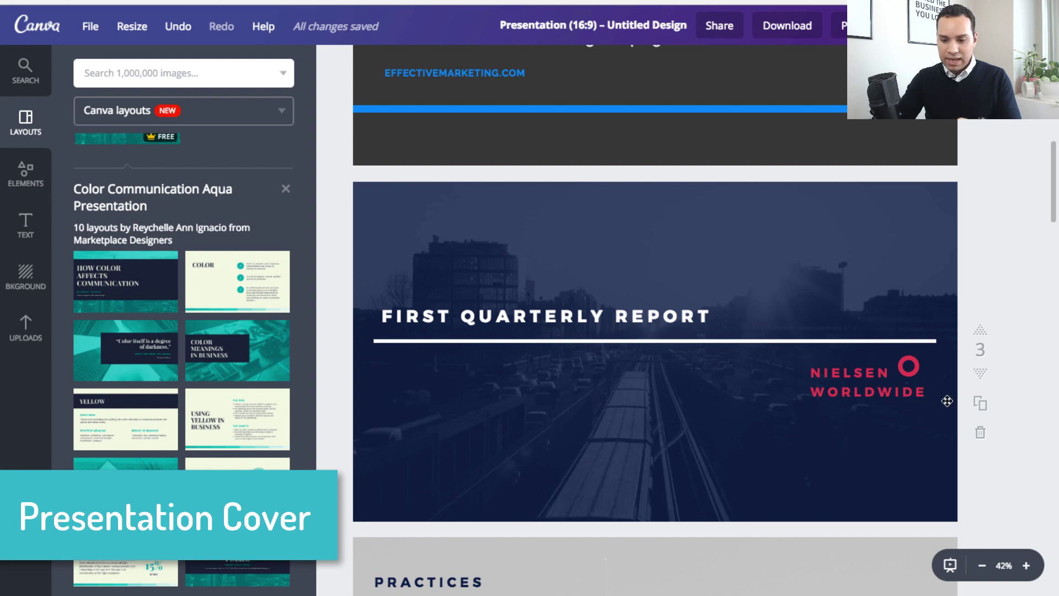
click(981, 334)
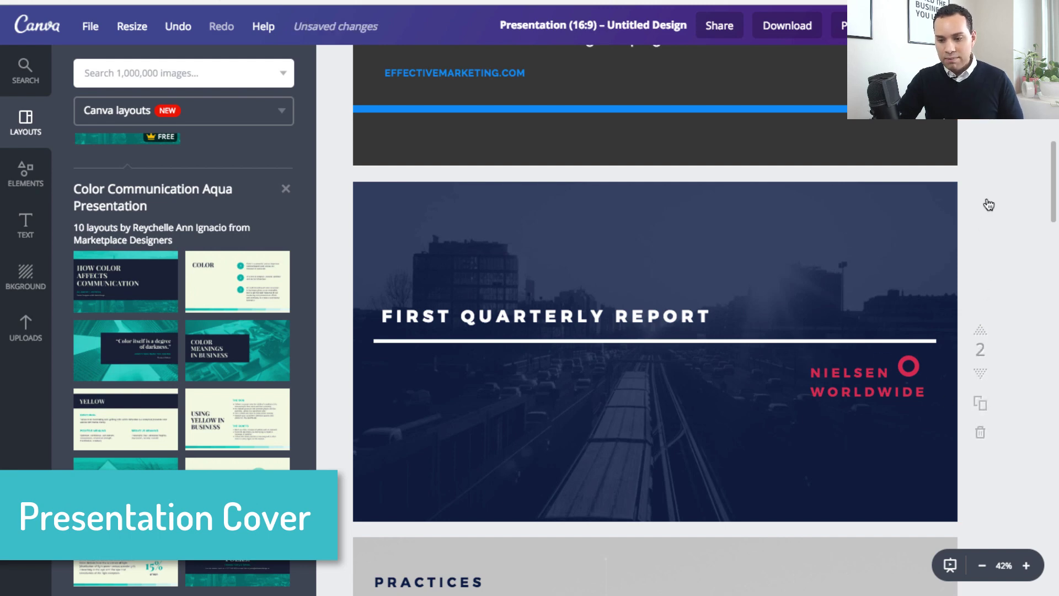
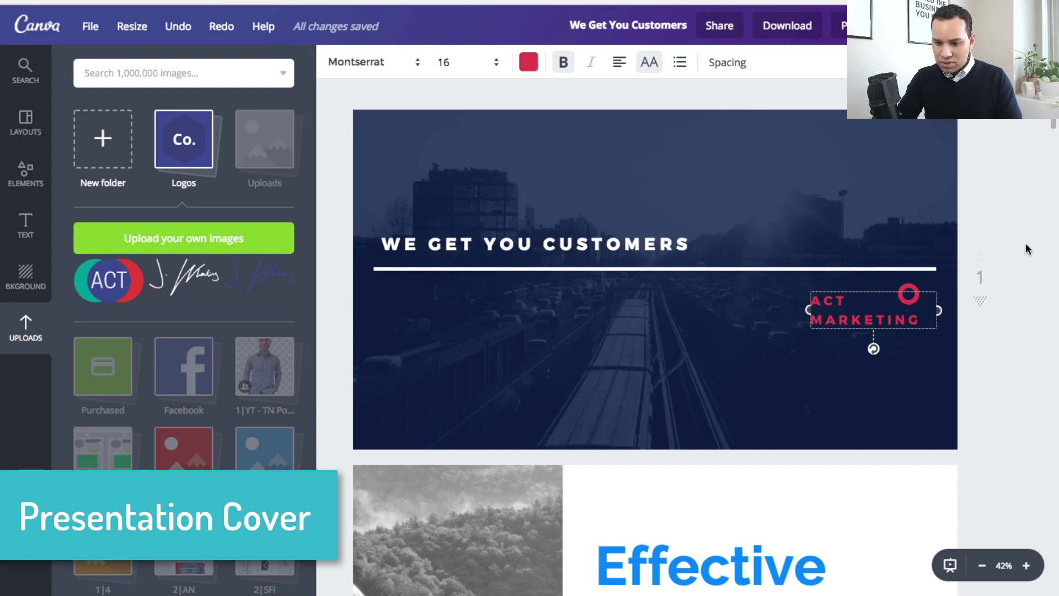
- Turn the cover's ring beside "ACT MARKETING" into three overlapping copies in the brand red, blue and green
click(911, 293)
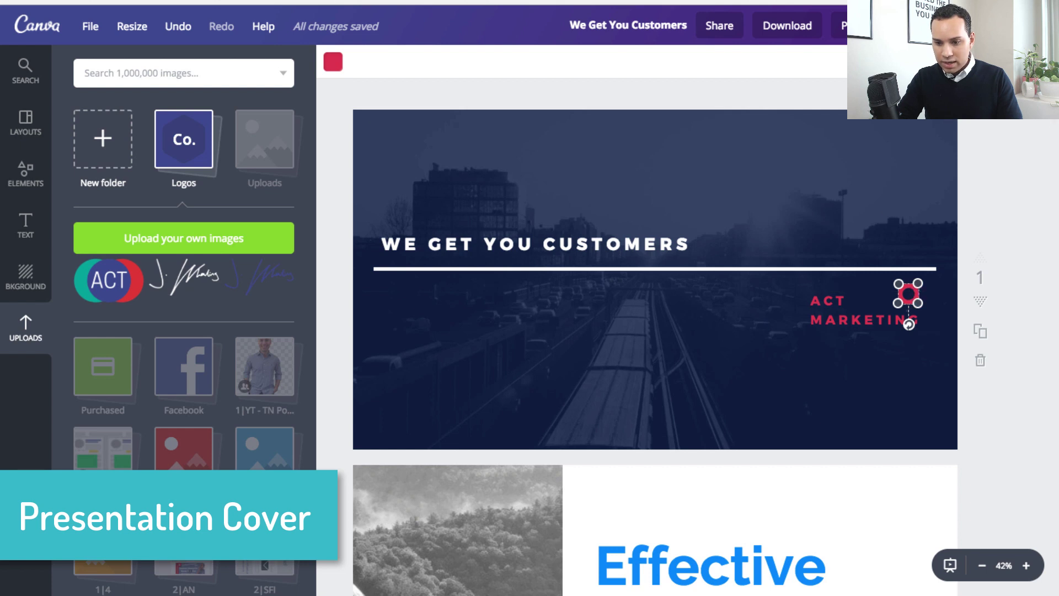
mouse_move(909, 295)
mouse_down()
mouse_move(918, 304)
mouse_move(929, 283)
mouse_move(924, 295)
mouse_move(899, 293)
mouse_up()
click(333, 61)
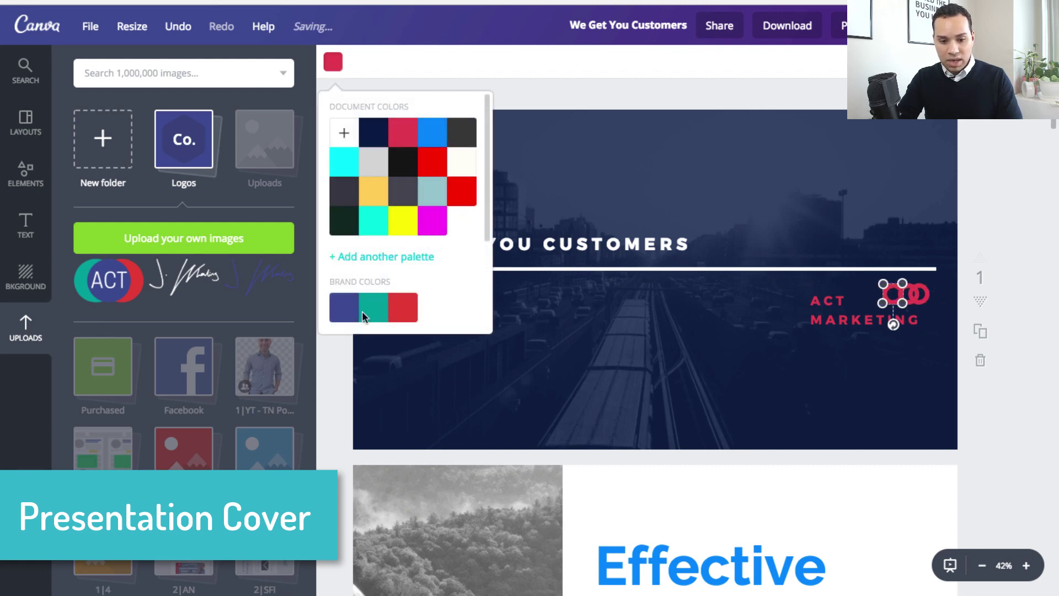
click(403, 307)
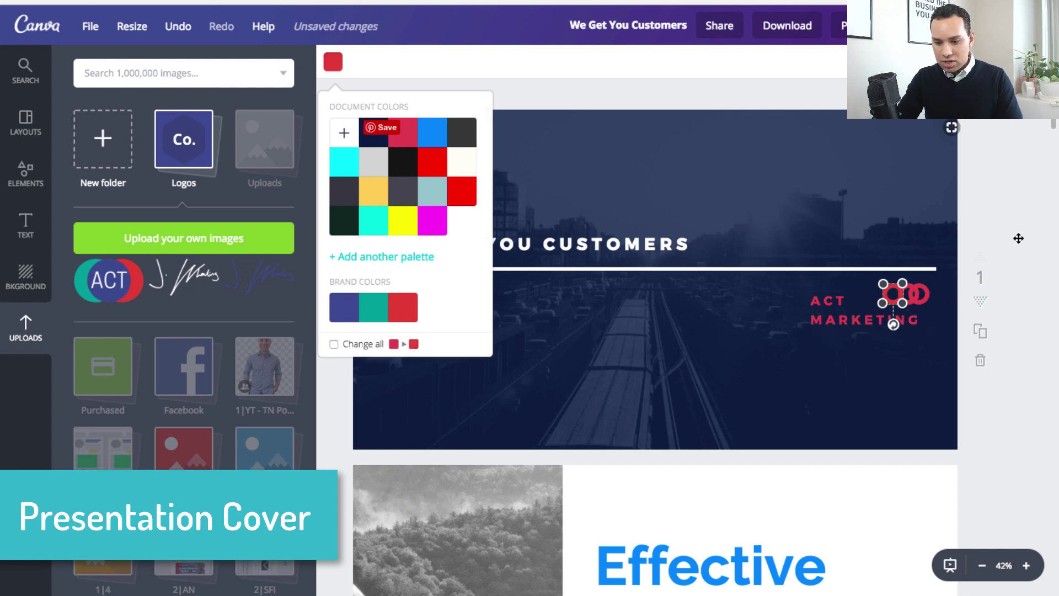
click(1001, 230)
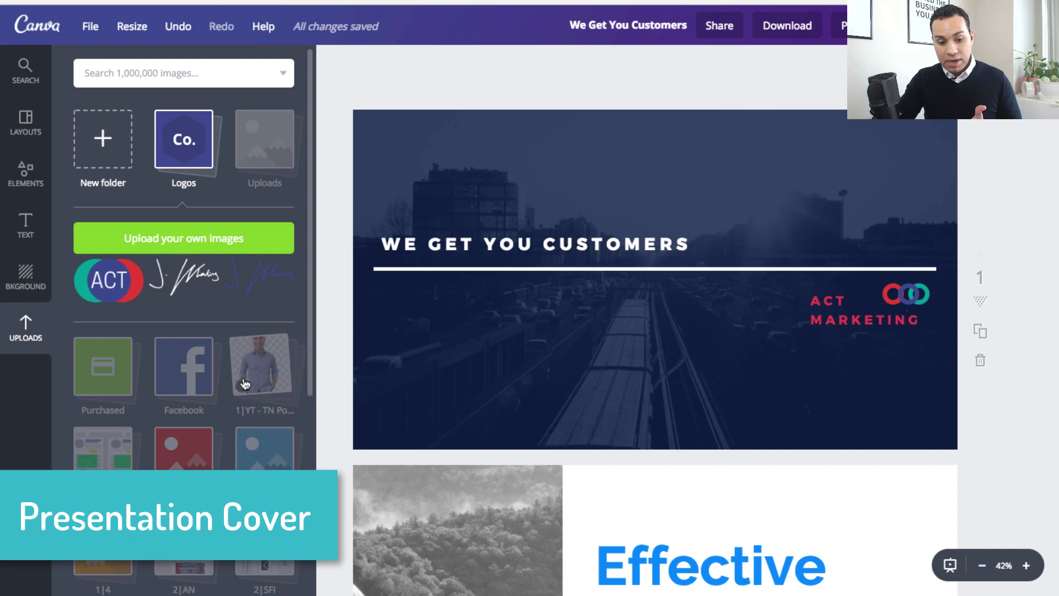
- Try the lantern photo from the uploaded images as the cover's background picture
scroll(244, 374, down, 5)
click(274, 352)
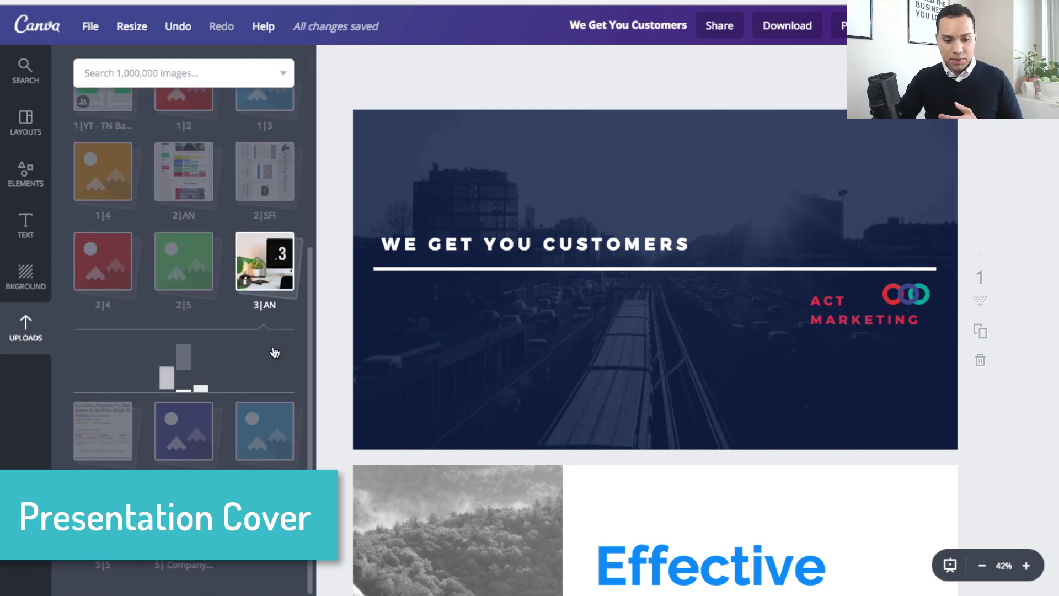
scroll(218, 359, down, 6)
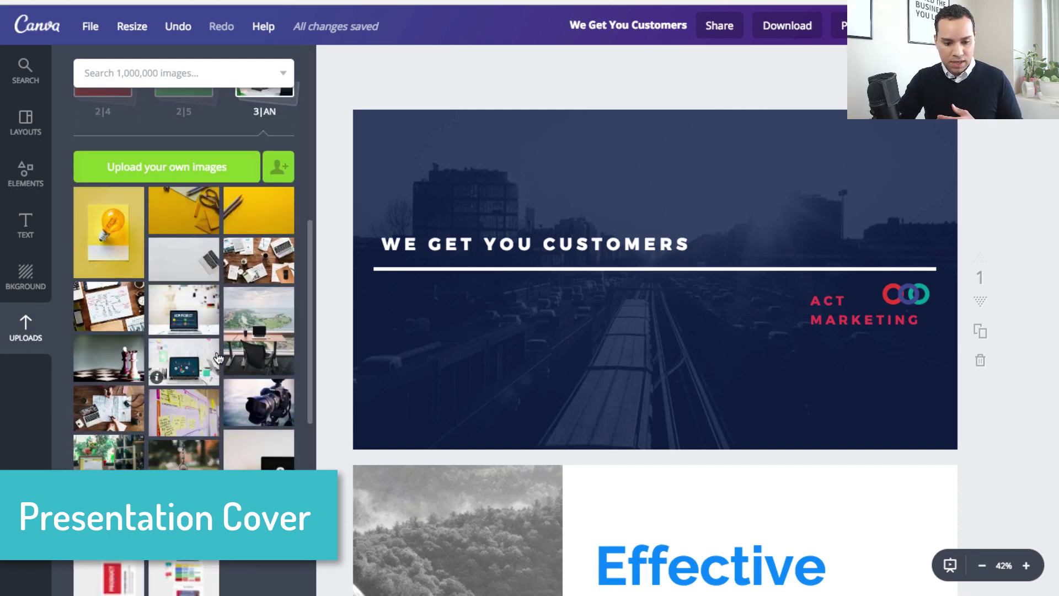
scroll(218, 359, up, 4)
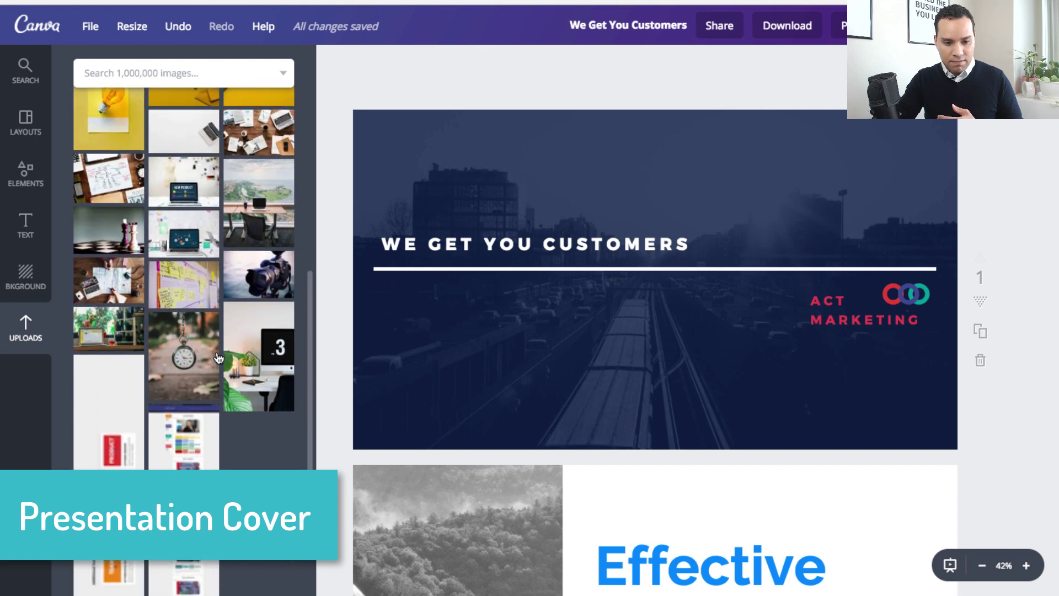
scroll(218, 359, up, 1)
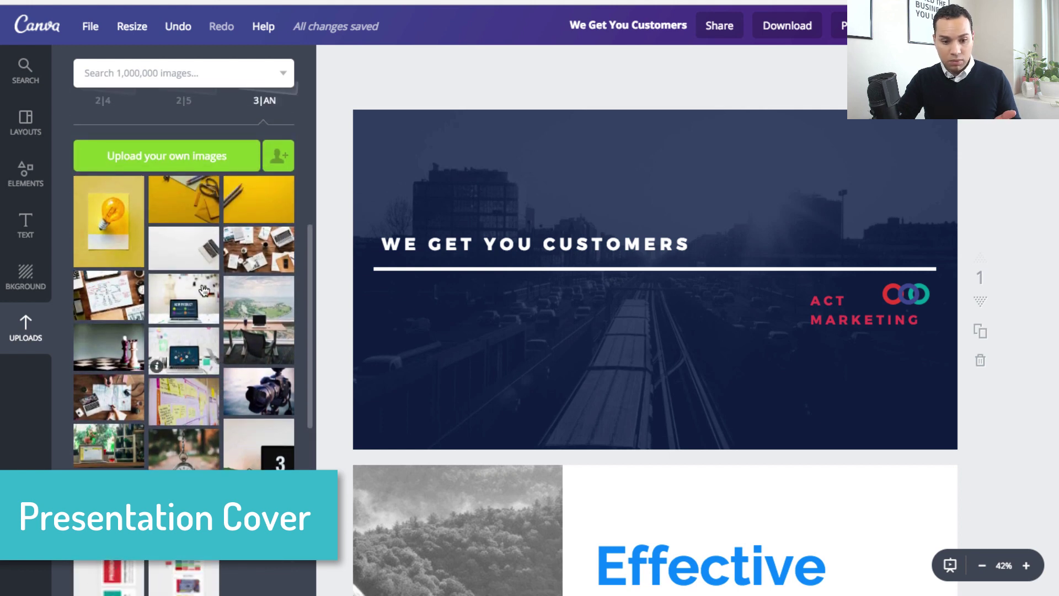
scroll(204, 212, down, 5)
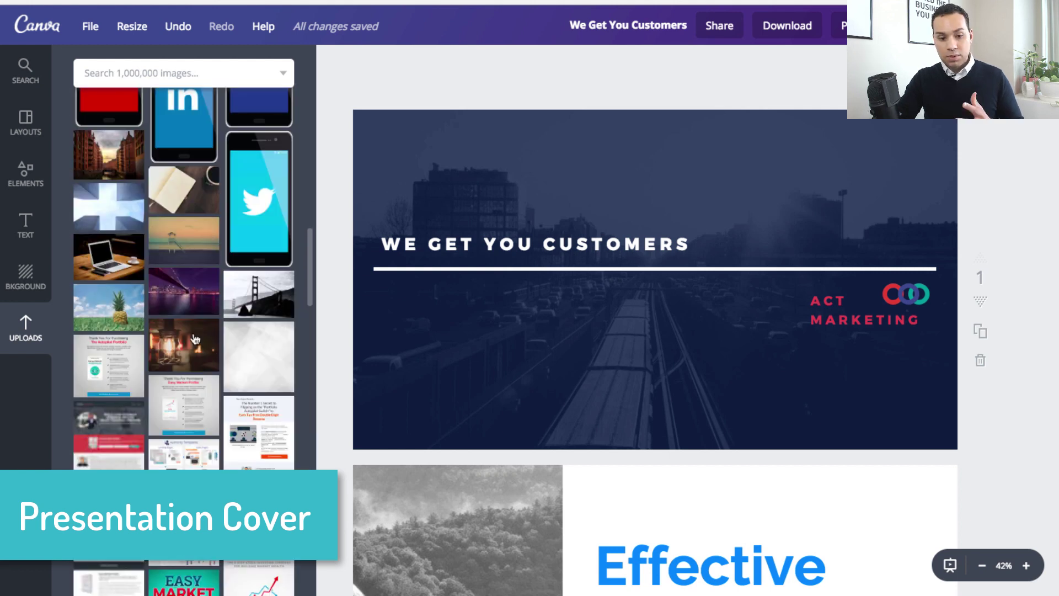
drag(184, 347, 654, 306)
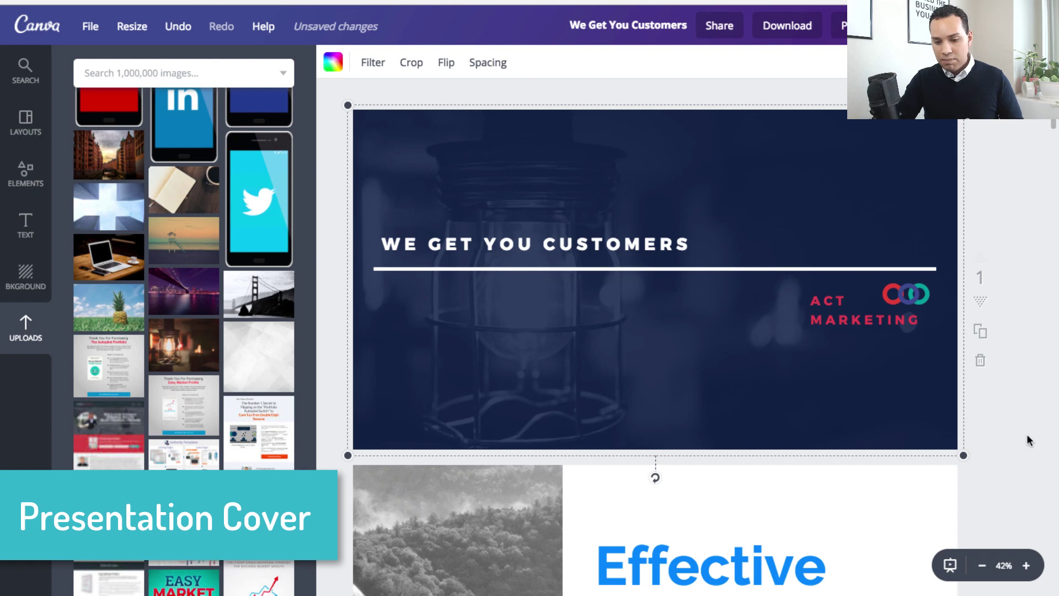
click(1002, 429)
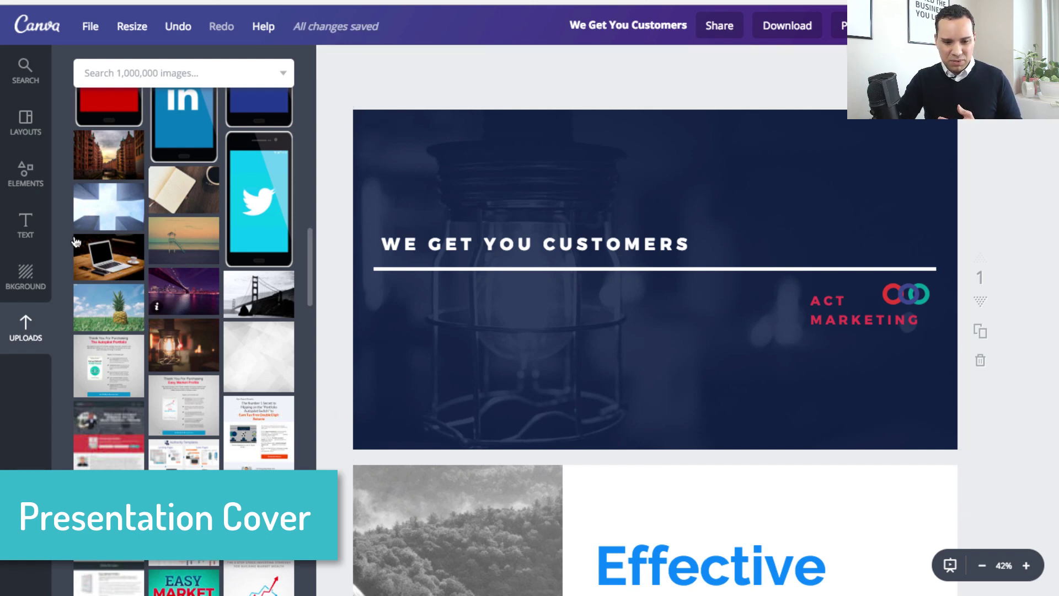
- Try the laptop photo as the cover's background, and undo both background replacements to restore the city railway picture
drag(102, 265, 667, 308)
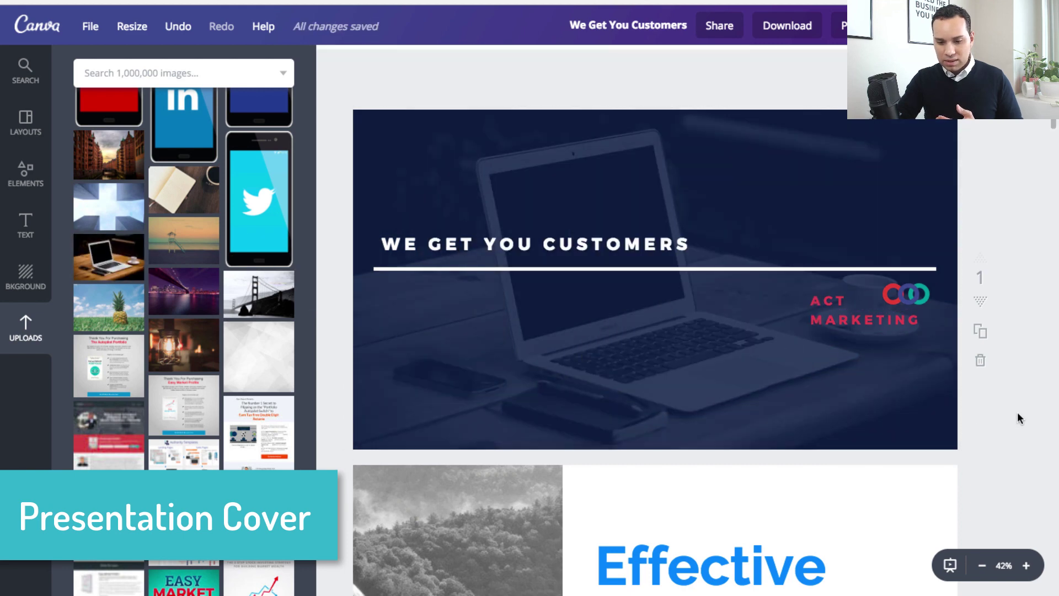
key(ctrl+z)
key(ctrl+z)
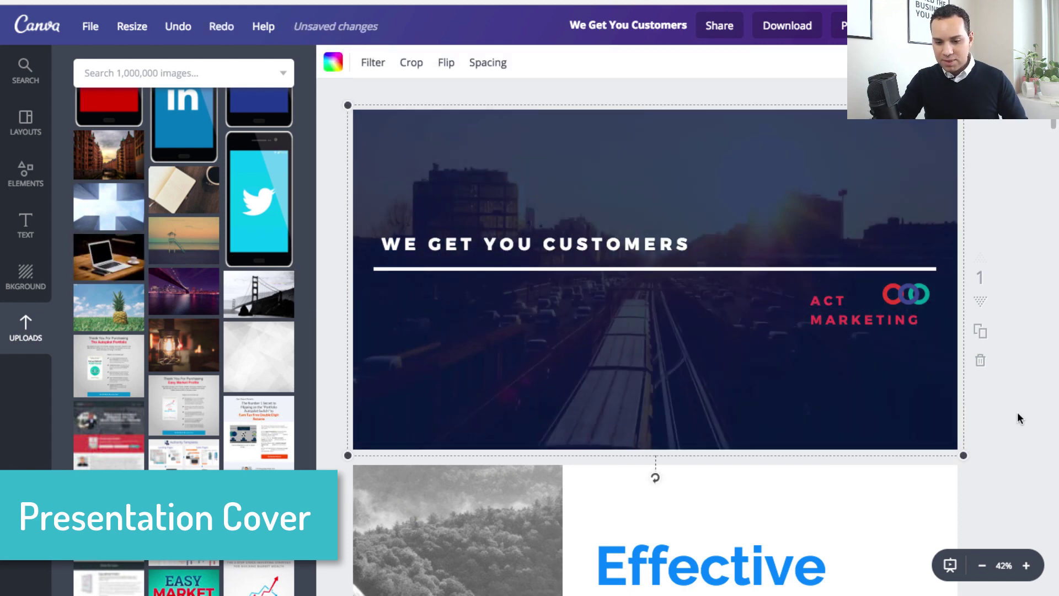
click(1018, 418)
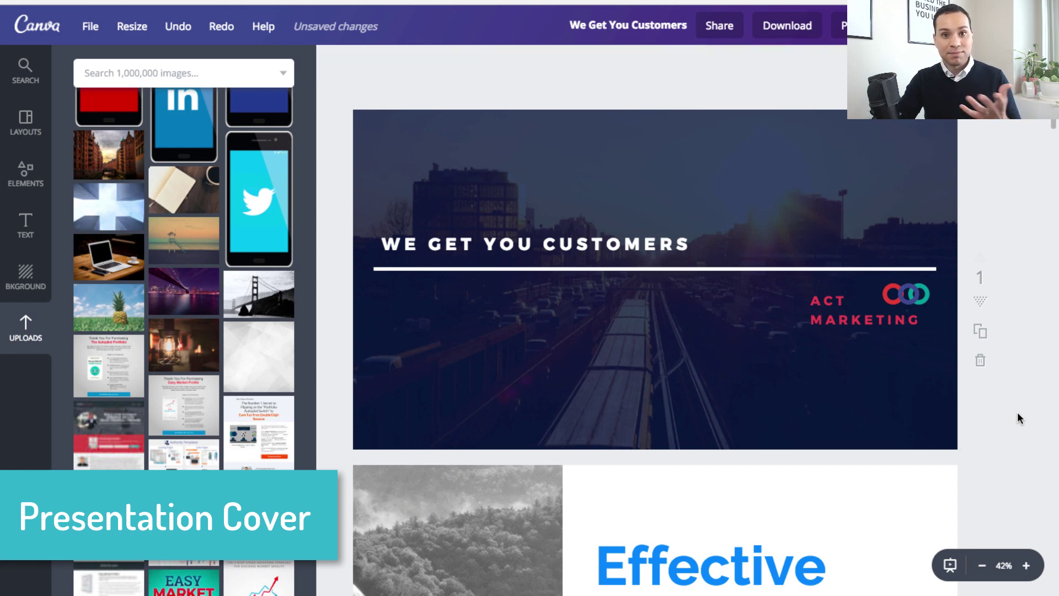
- Move the "Practices" page up to page 2 and label its tiles "Google Advertising", "Facebook Advertising" and "Conversion Optimization"
scroll(1018, 414, down, 5)
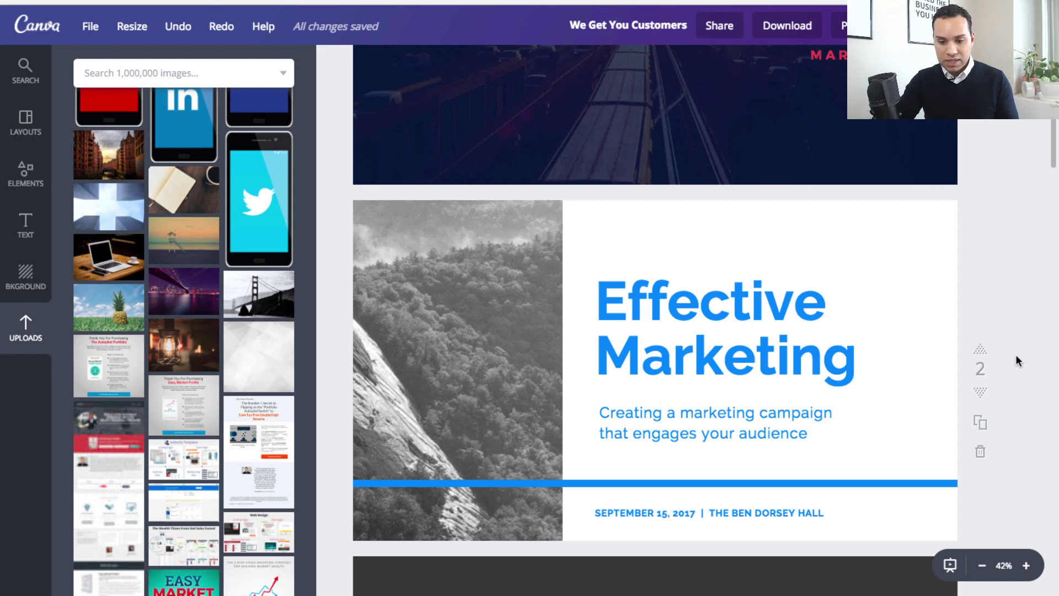
scroll(1016, 359, down, 9)
scroll(1017, 357, down, 5)
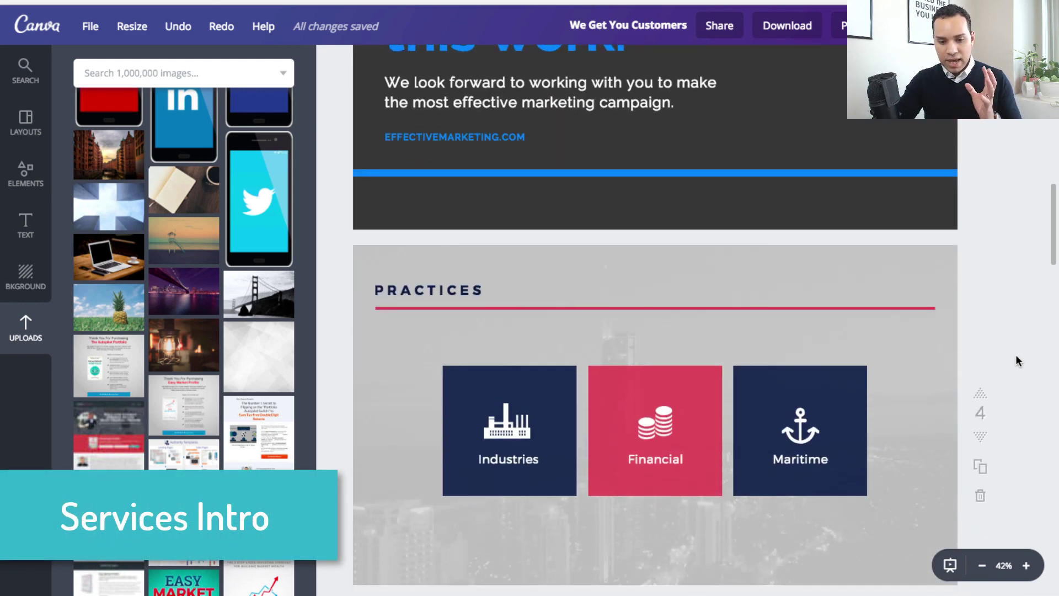
scroll(1017, 358, up, 2)
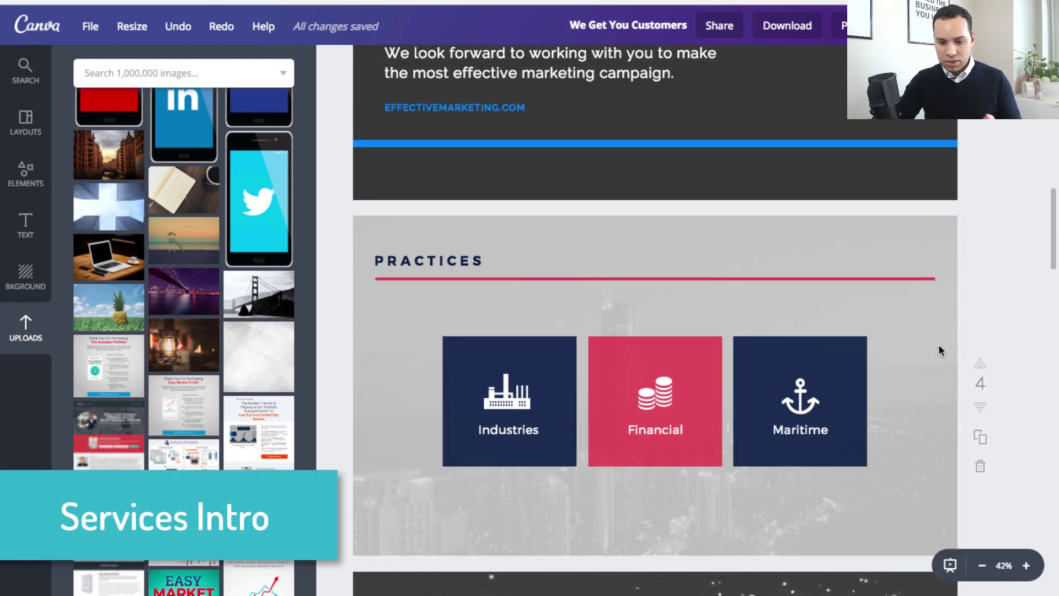
click(982, 365)
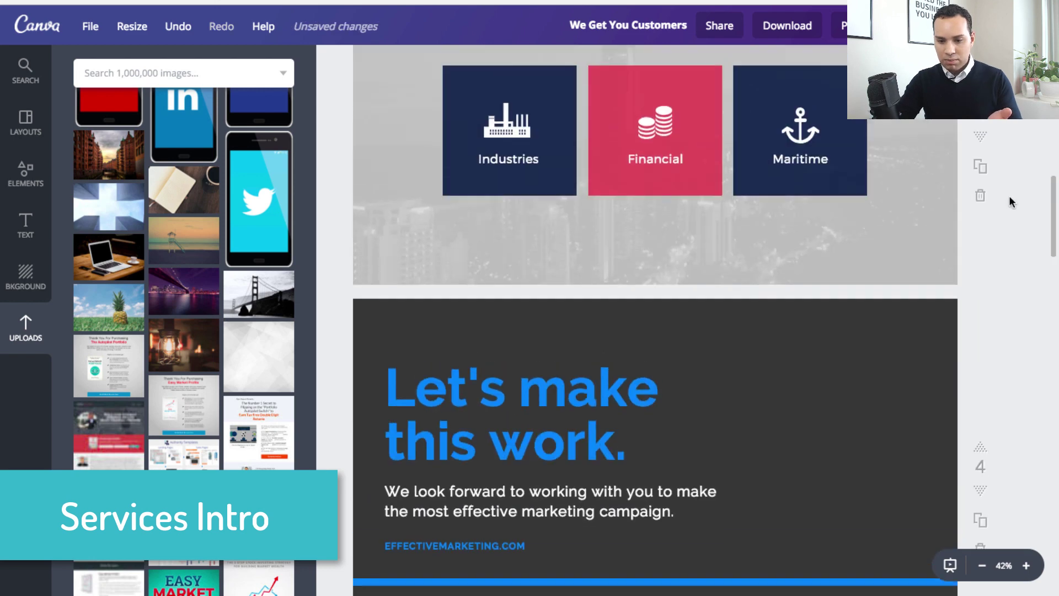
click(982, 193)
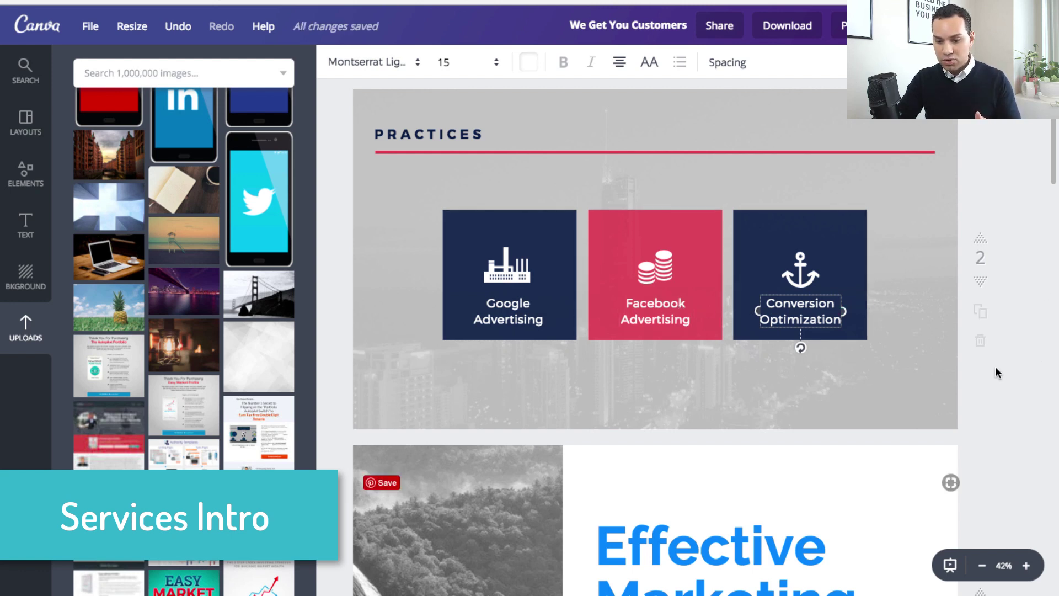
click(534, 361)
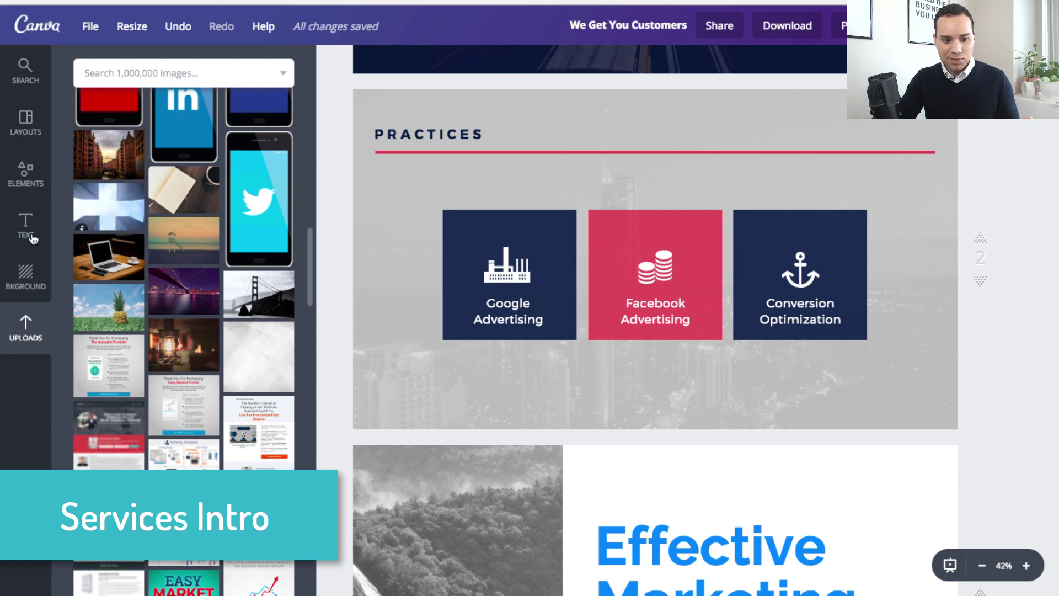
- Open the company logos folder "5| Company..." among the uploads and look through its logos
click(32, 326)
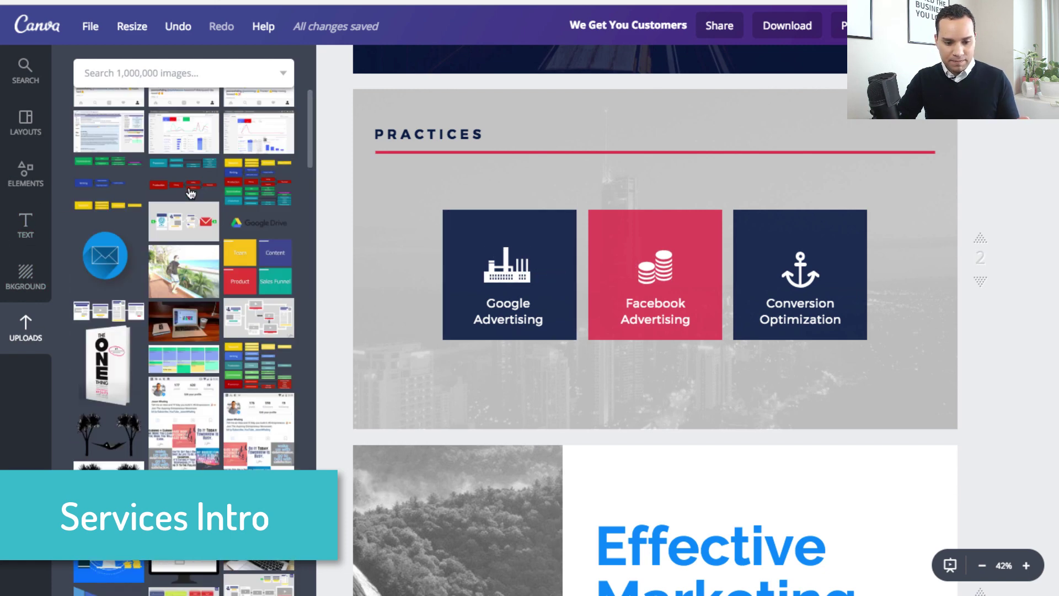
click(179, 154)
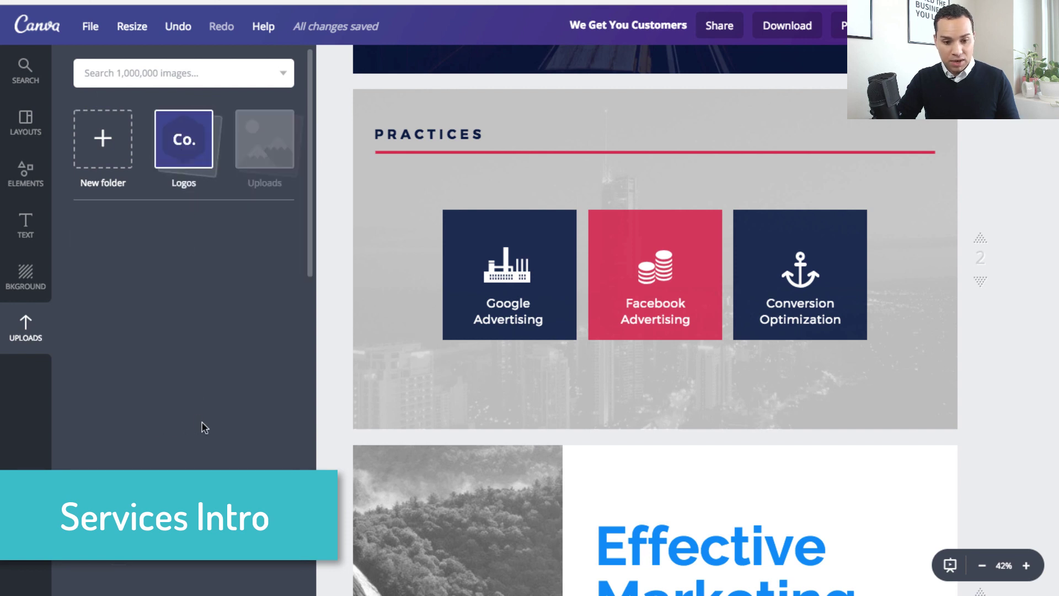
scroll(204, 428, down, 5)
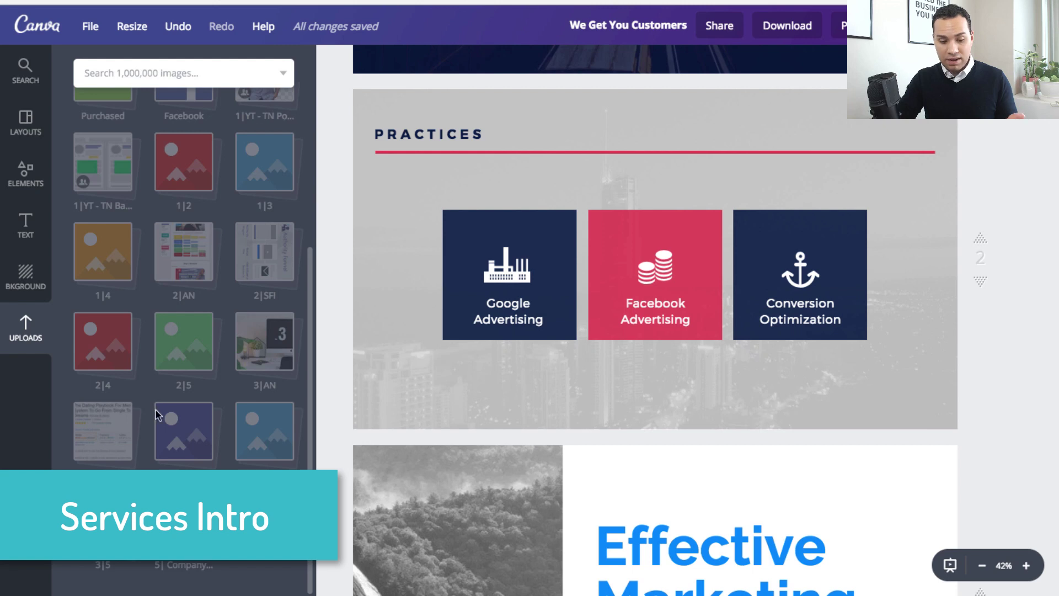
scroll(193, 462, down, 2)
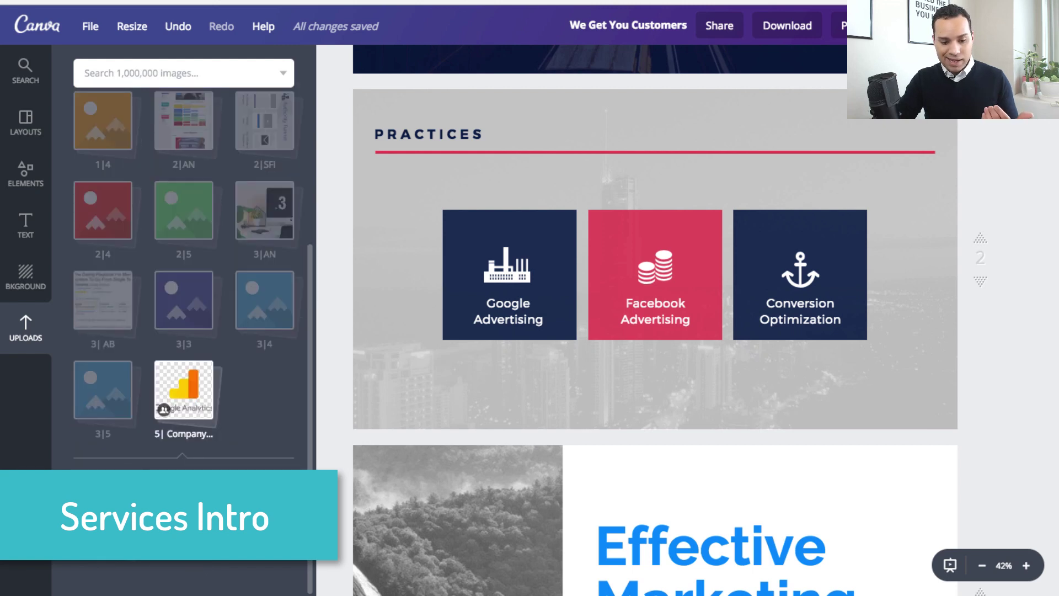
scroll(227, 440, down, 5)
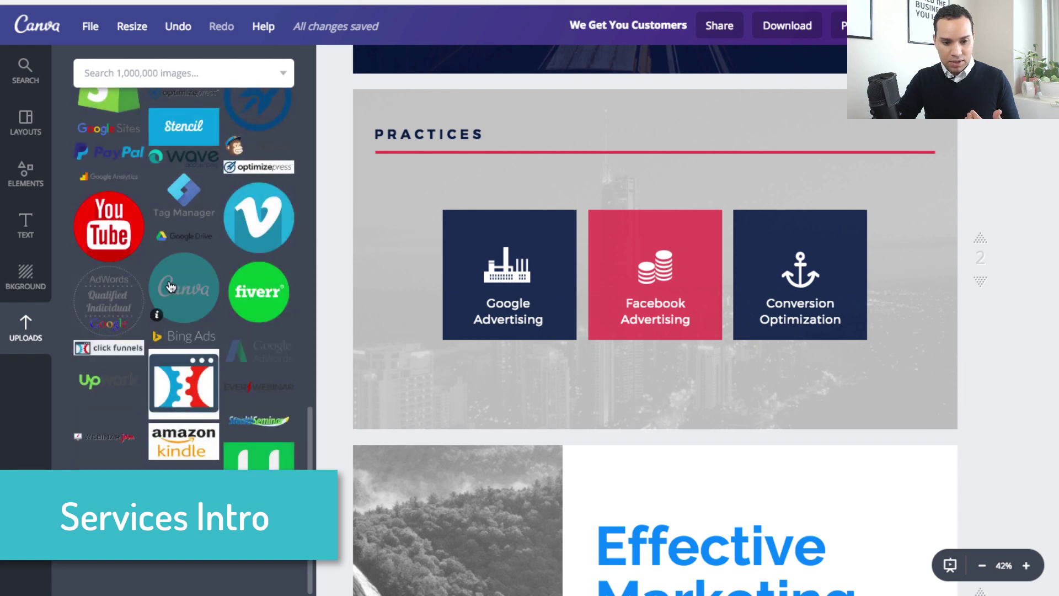
scroll(166, 290, up, 6)
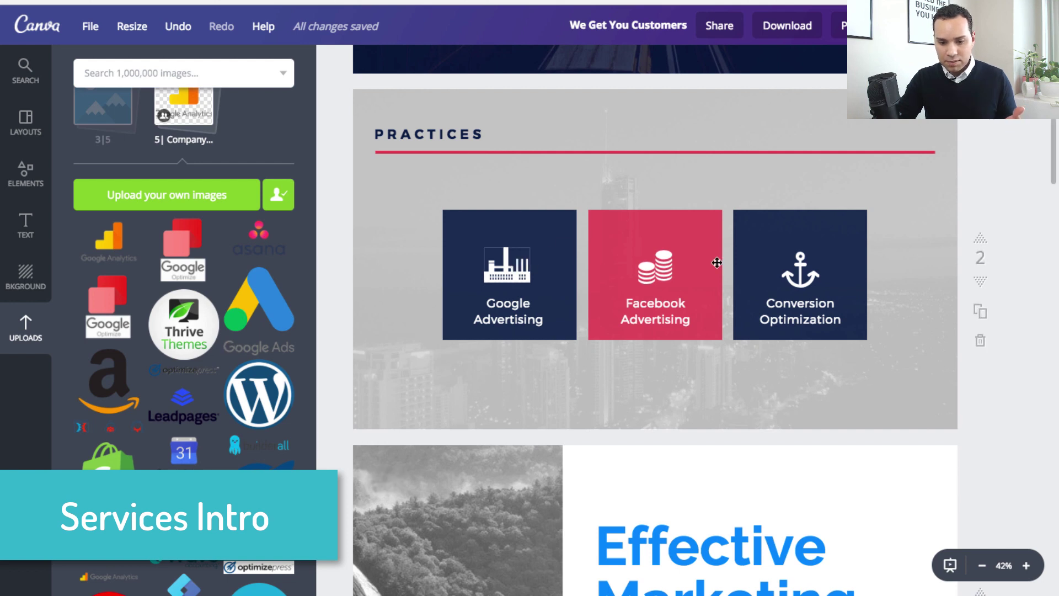
- Swap the anchor on the "Conversion Optimization" tile for the factory icon, and place the Google Ads logo over the "Google Advertising" tile
mouse_move(799, 274)
mouse_down()
mouse_move(574, 279)
mouse_move(802, 269)
mouse_up()
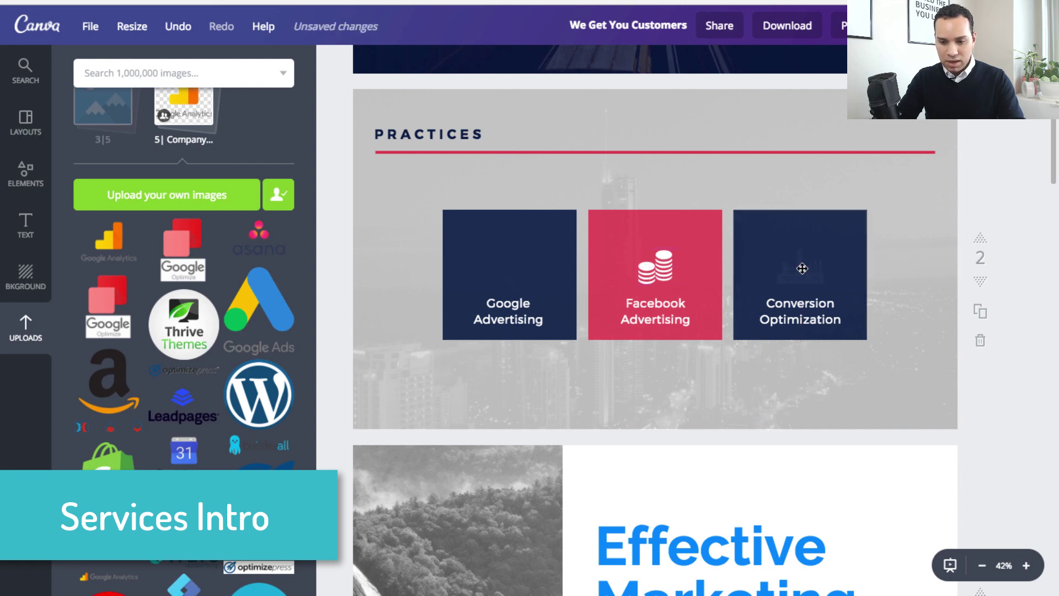
click(809, 275)
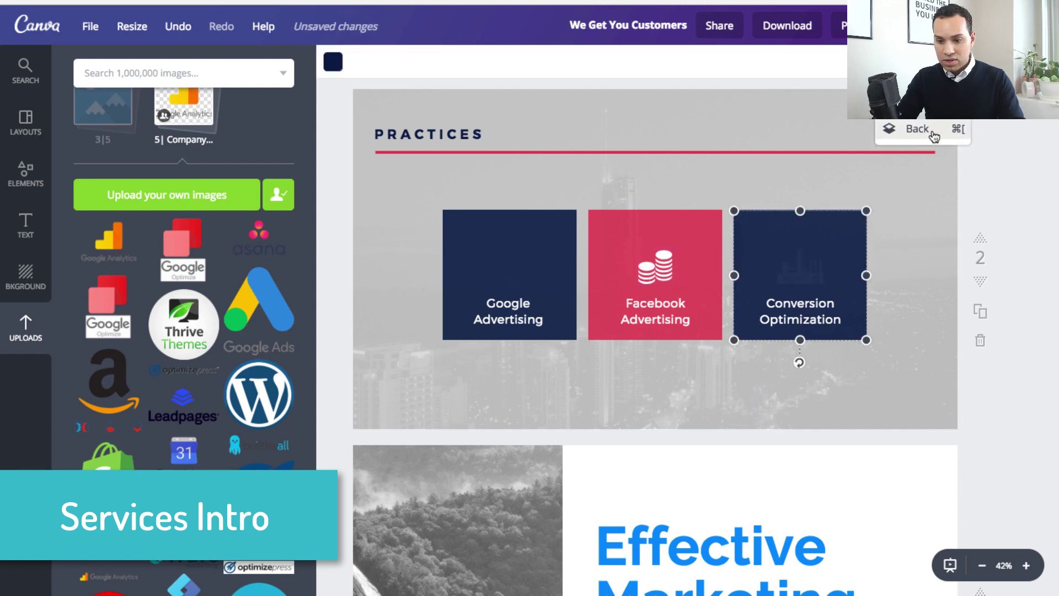
click(934, 135)
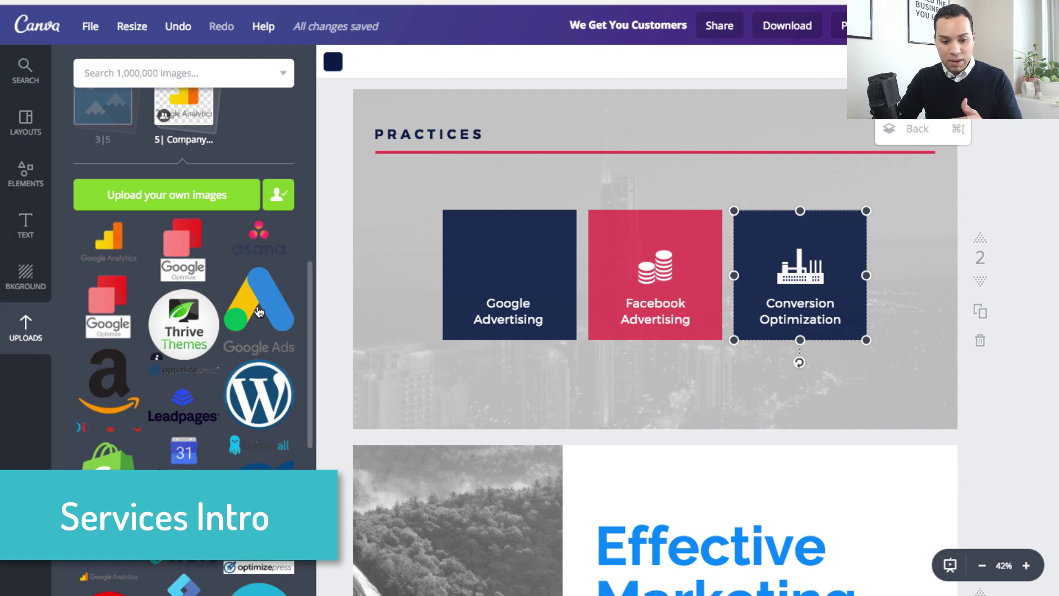
drag(270, 312, 521, 294)
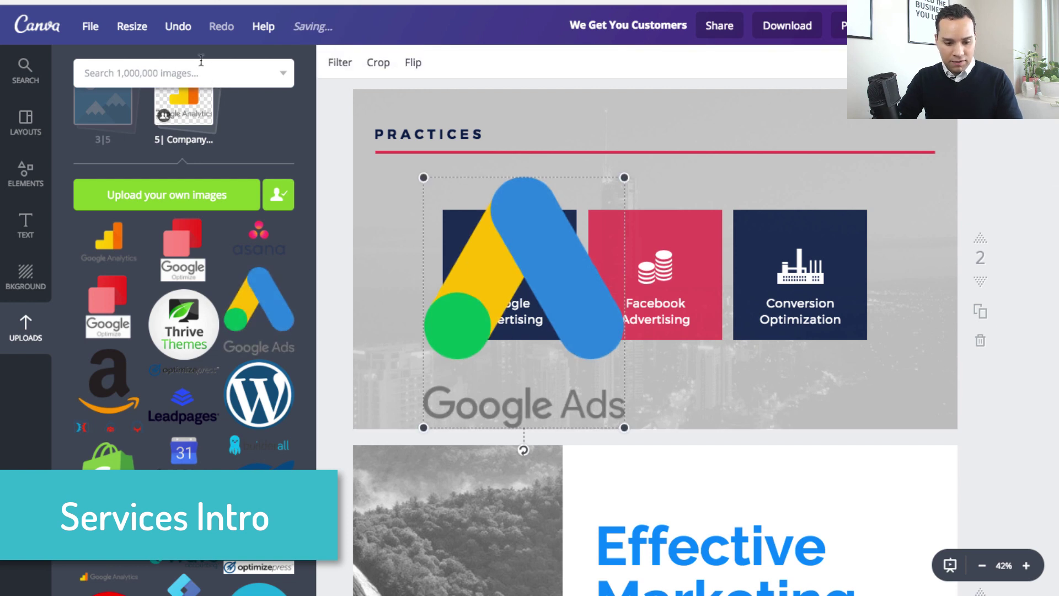
- Search for "facebook" and replace the coins icon on the "Facebook Advertising" tile with a reduced round blue Facebook logo
click(216, 72)
text(facebook)
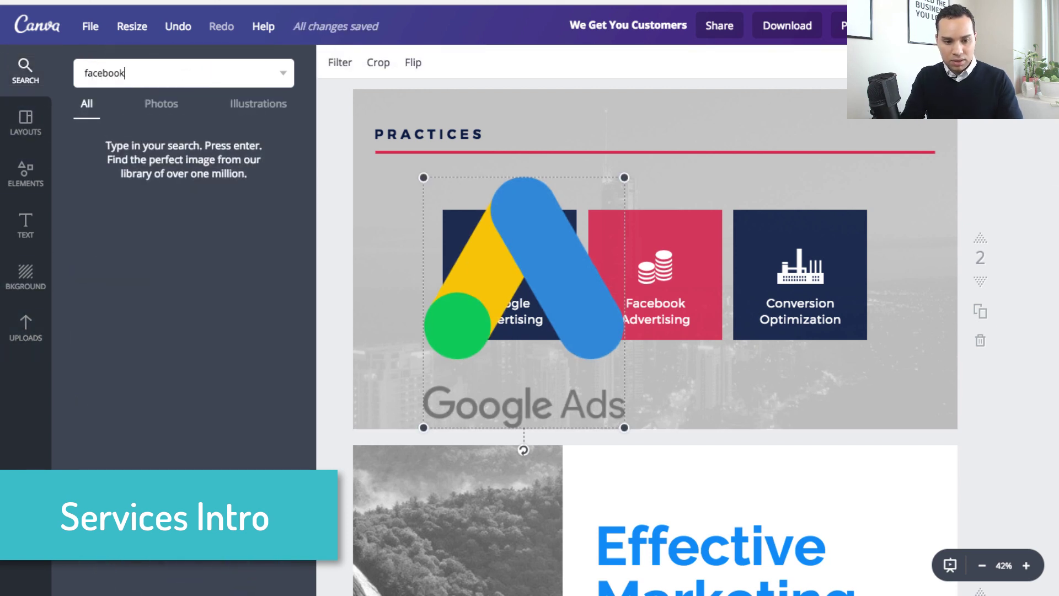
key(Return)
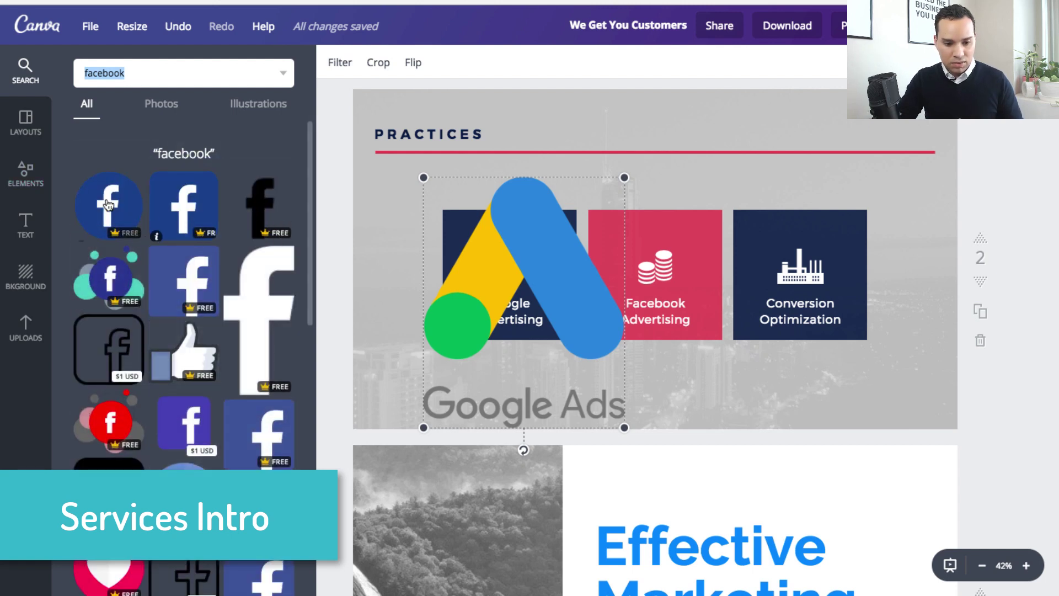
drag(109, 206, 577, 270)
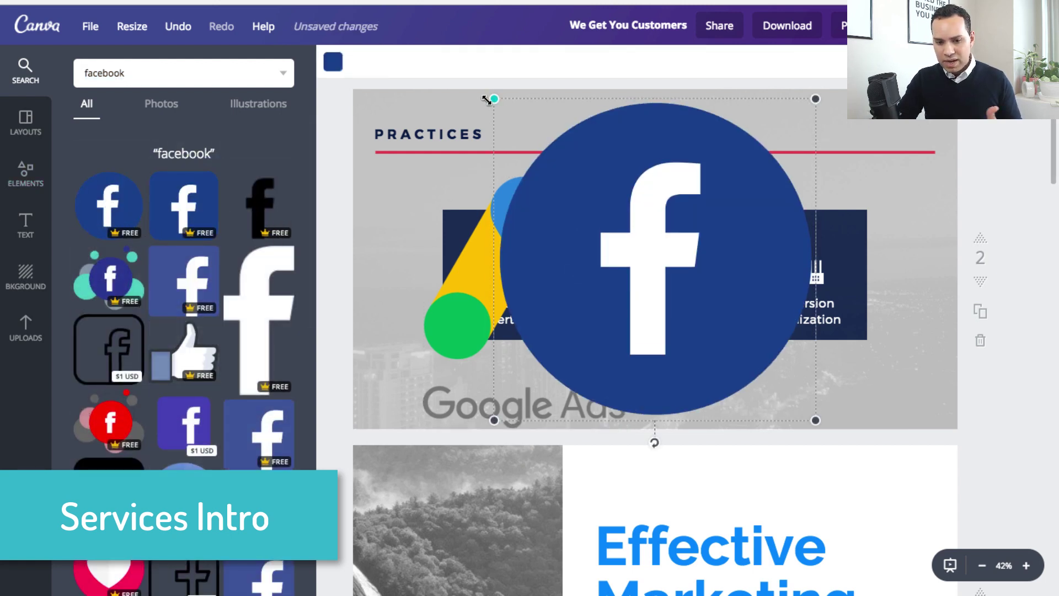
drag(491, 100, 685, 291)
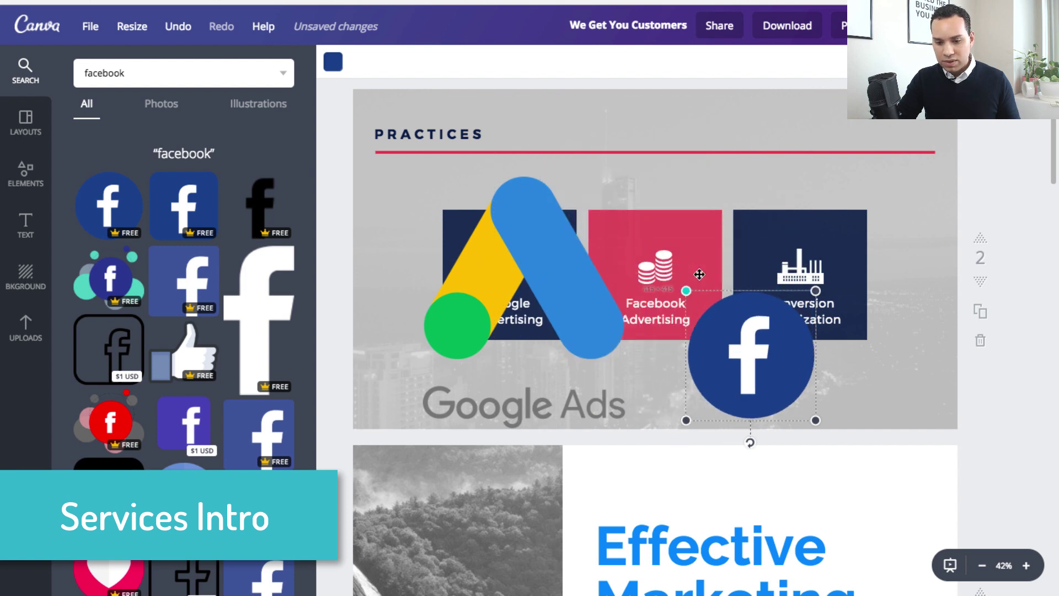
click(651, 270)
key(Delete)
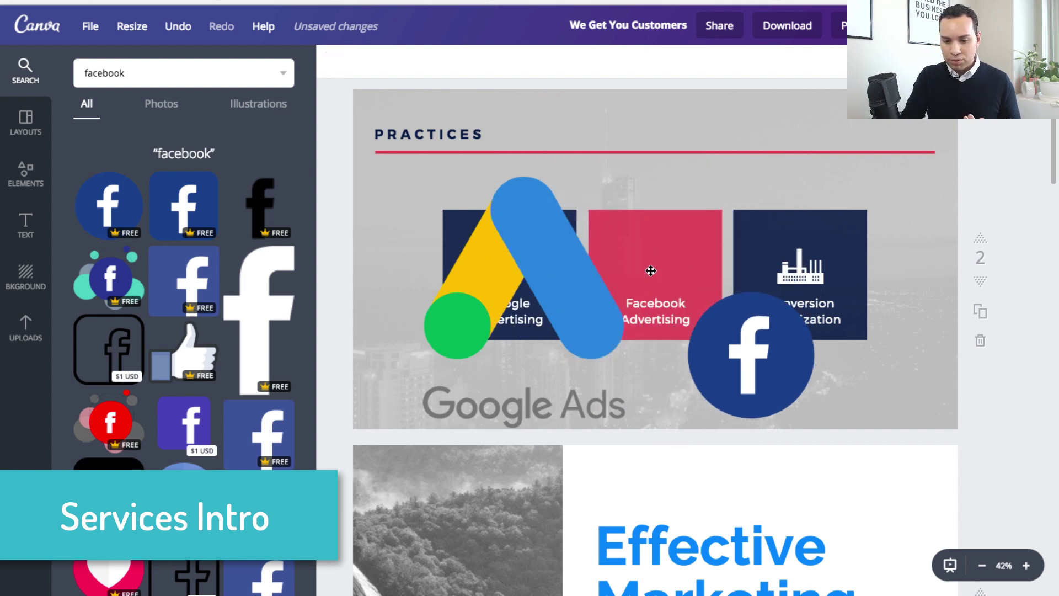
drag(736, 333, 639, 243)
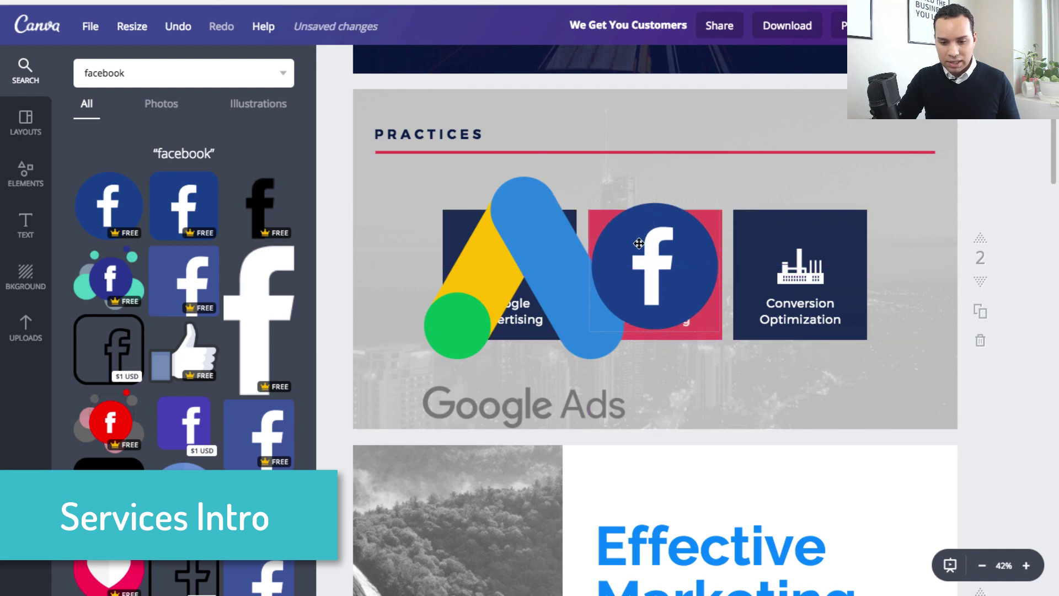
- Crop the wordmark off the Google Ads logo, shrink the symbol and position it above the "Google Advertising" label on its tile
click(552, 221)
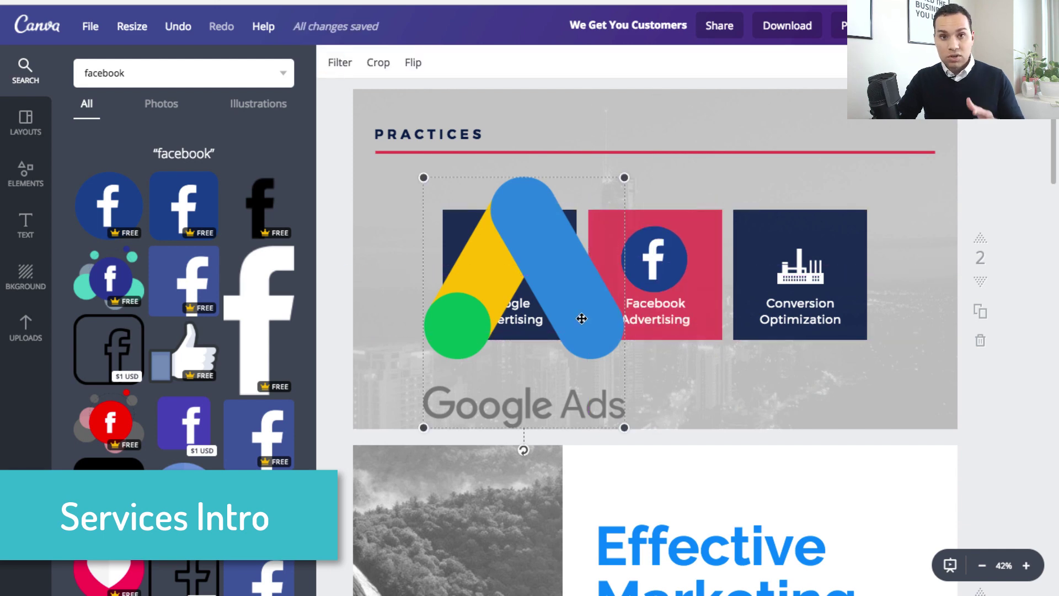
click(380, 63)
drag(584, 382, 634, 444)
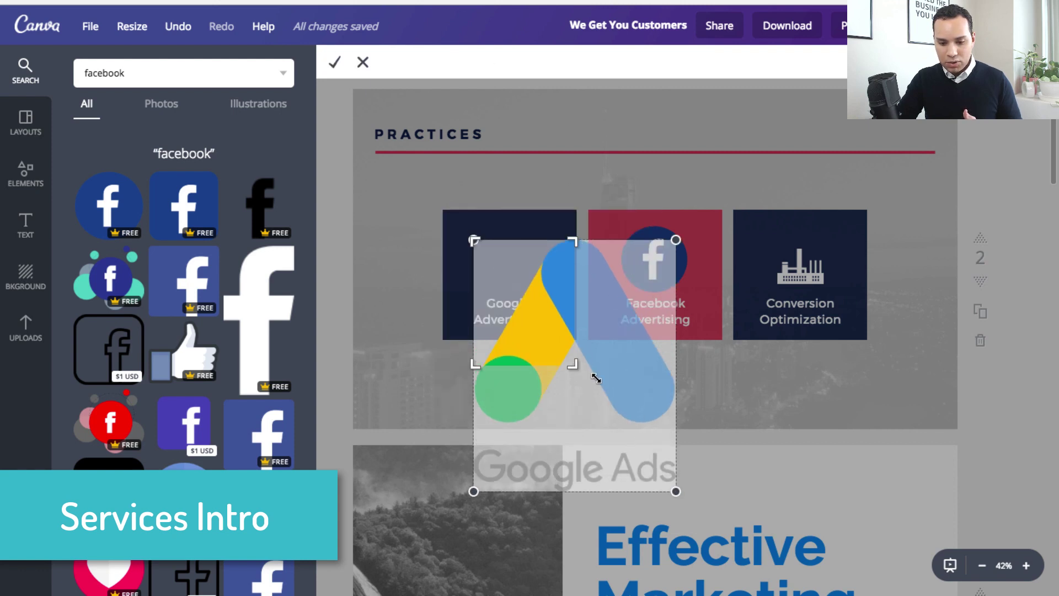
drag(596, 378, 688, 440)
click(334, 64)
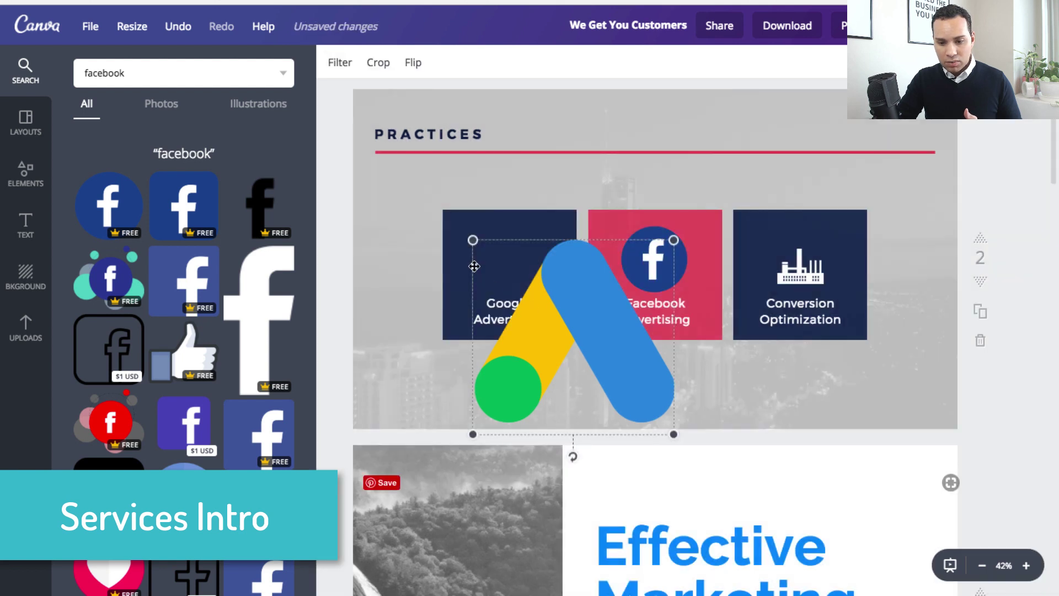
drag(473, 239, 592, 346)
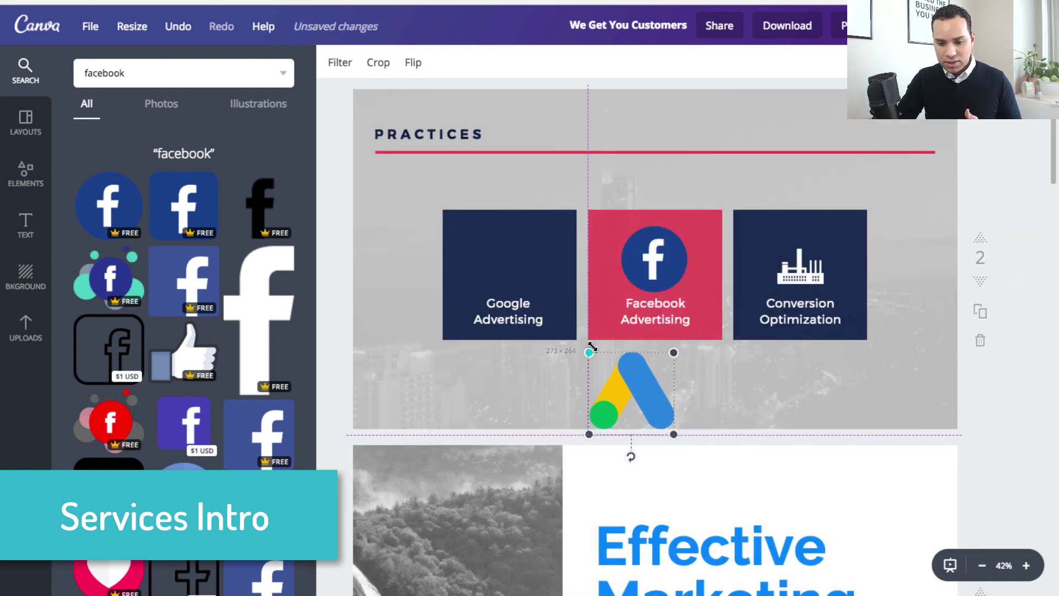
drag(640, 385, 519, 259)
drag(555, 307, 535, 285)
click(582, 265)
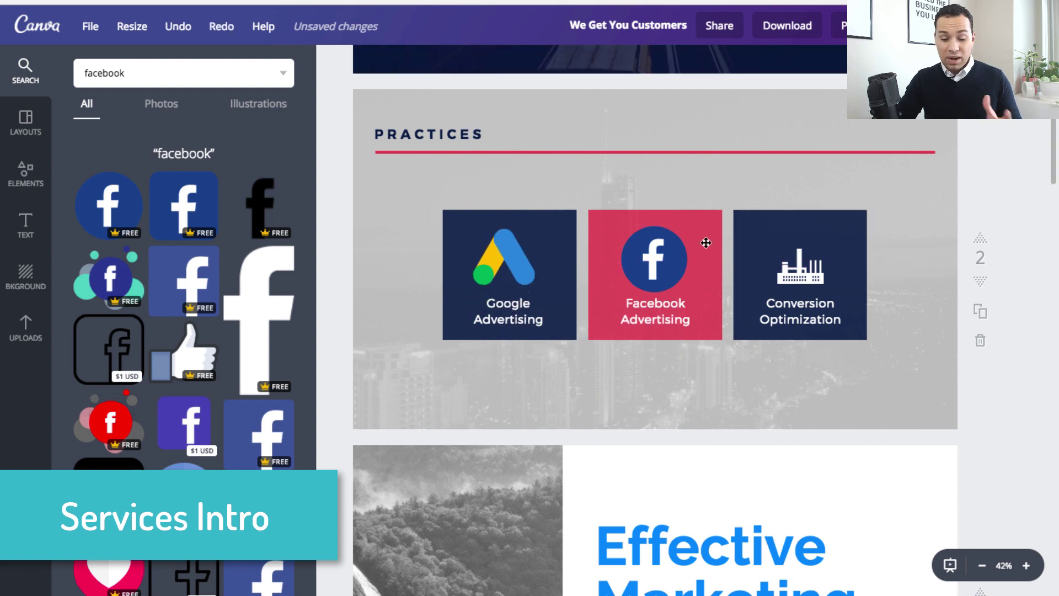
- Recolor the red "Facebook Advertising" tile dark navy from the document colors
click(700, 223)
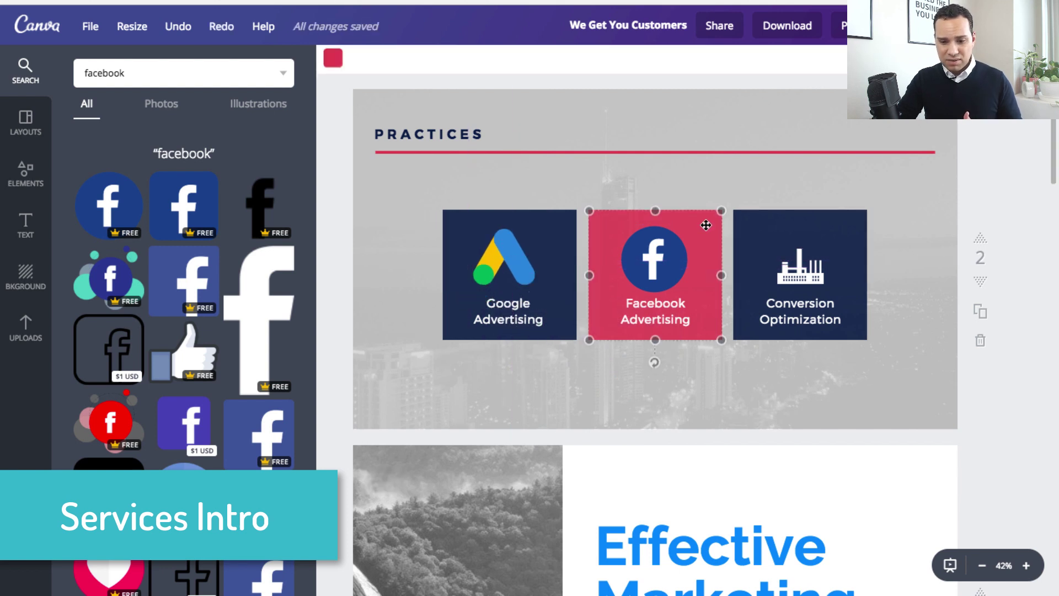
click(333, 63)
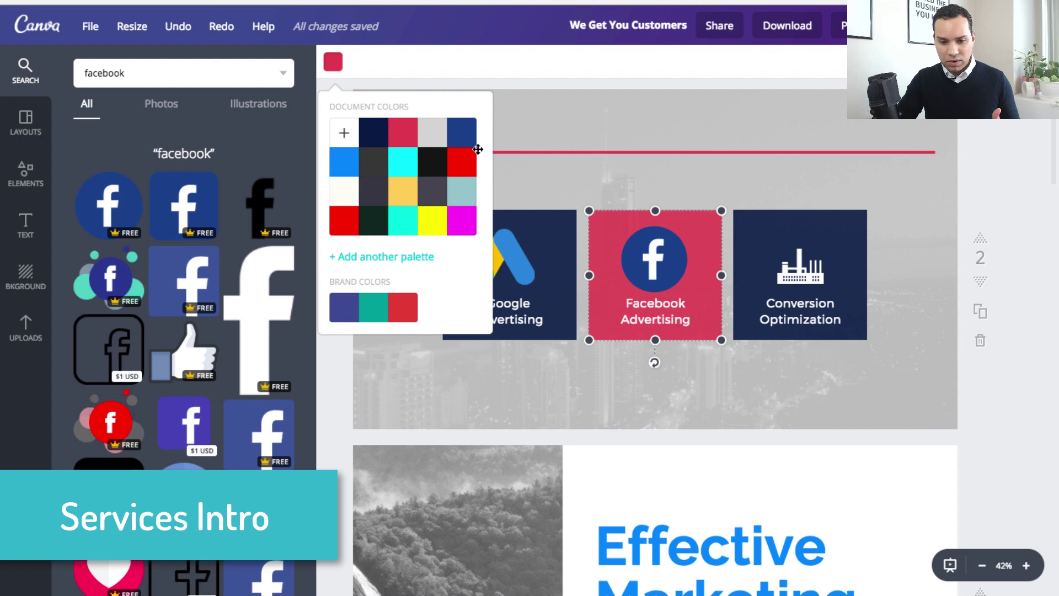
click(372, 135)
- Try bright yellow as the color of the "Conversion Optimization" tile
key(Tab)
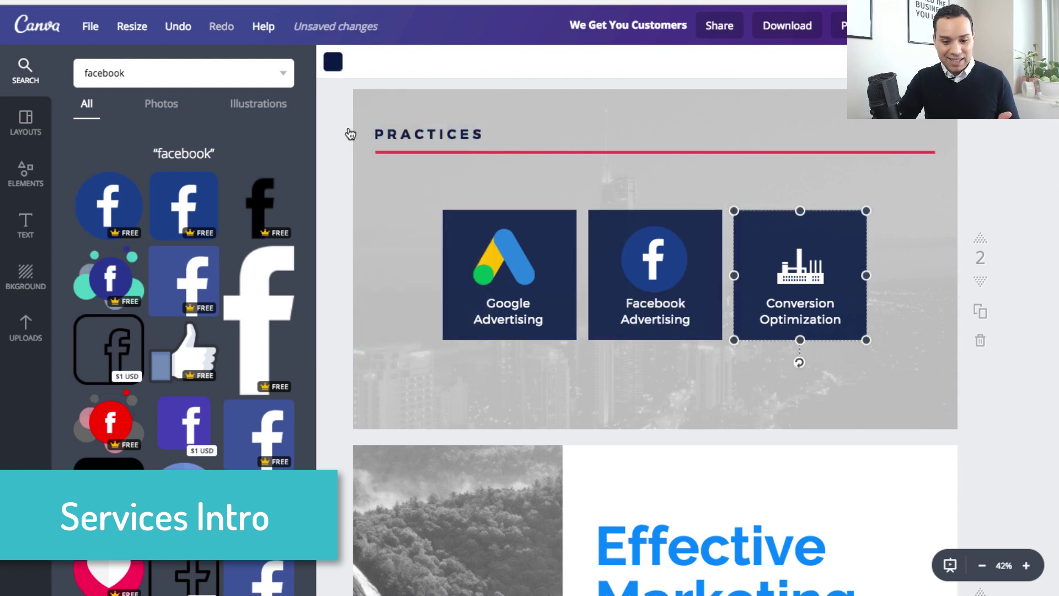
click(333, 62)
click(436, 228)
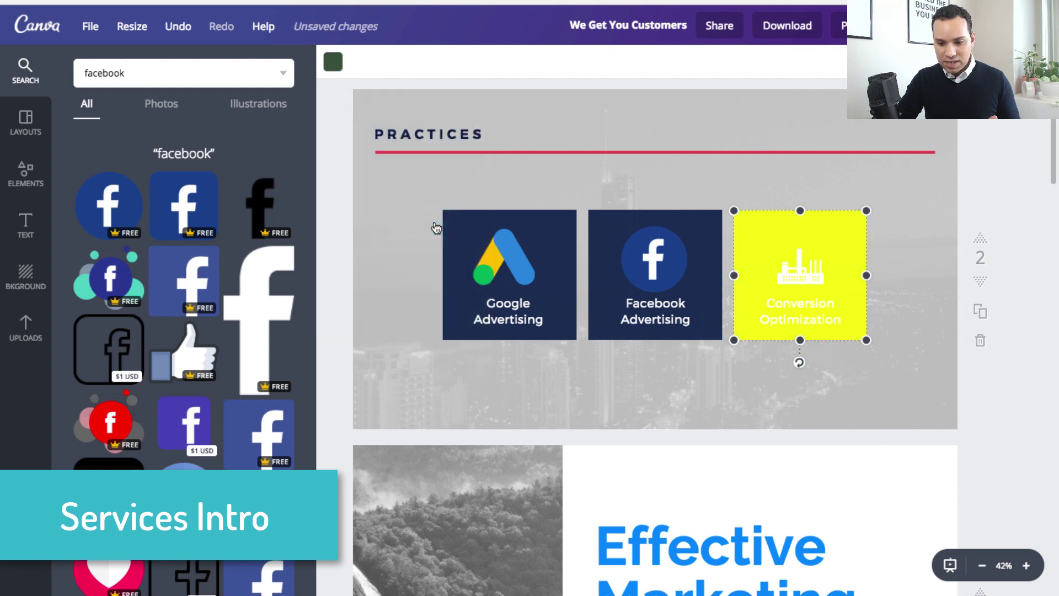
- Recolor the "Conversion Optimization" tile dark grey and the "Google Advertising" tile medium blue
click(333, 62)
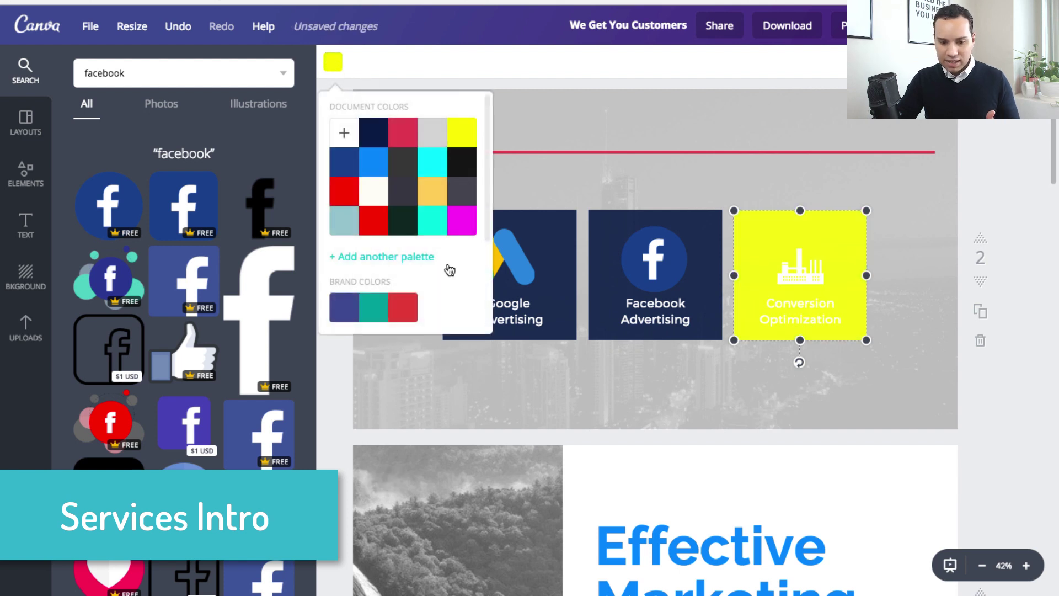
scroll(449, 270, down, 2)
click(373, 307)
click(1027, 389)
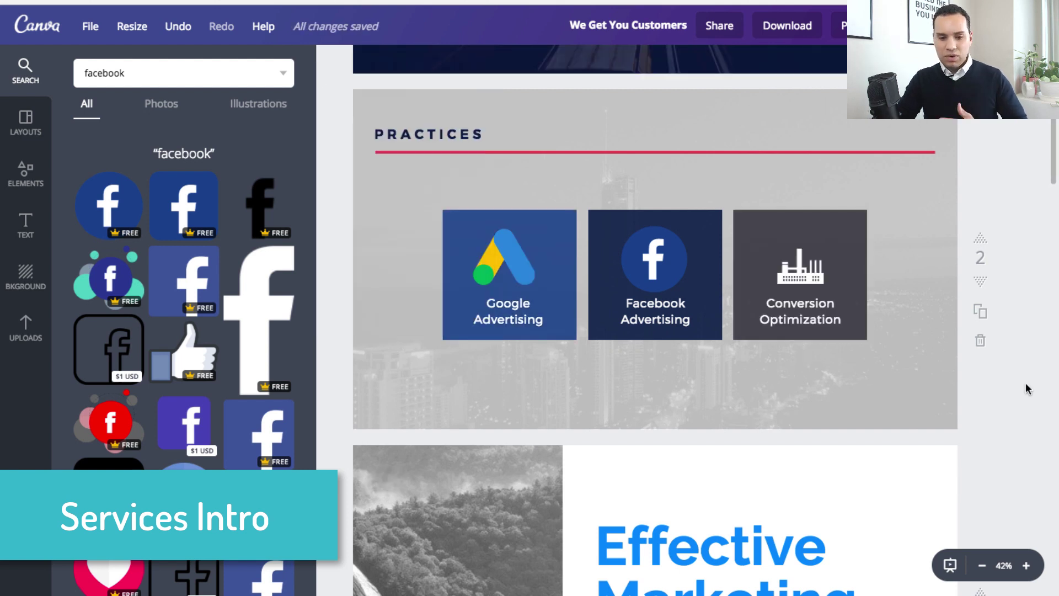
- Change the "Practices" heading on page 2 to "Services"
click(432, 133)
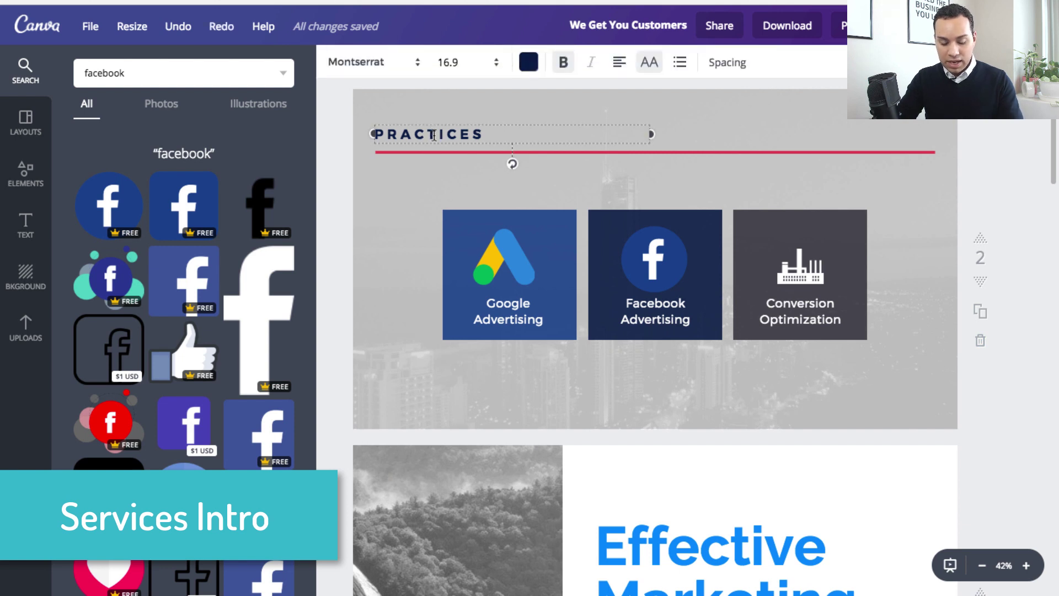
double_click(434, 136)
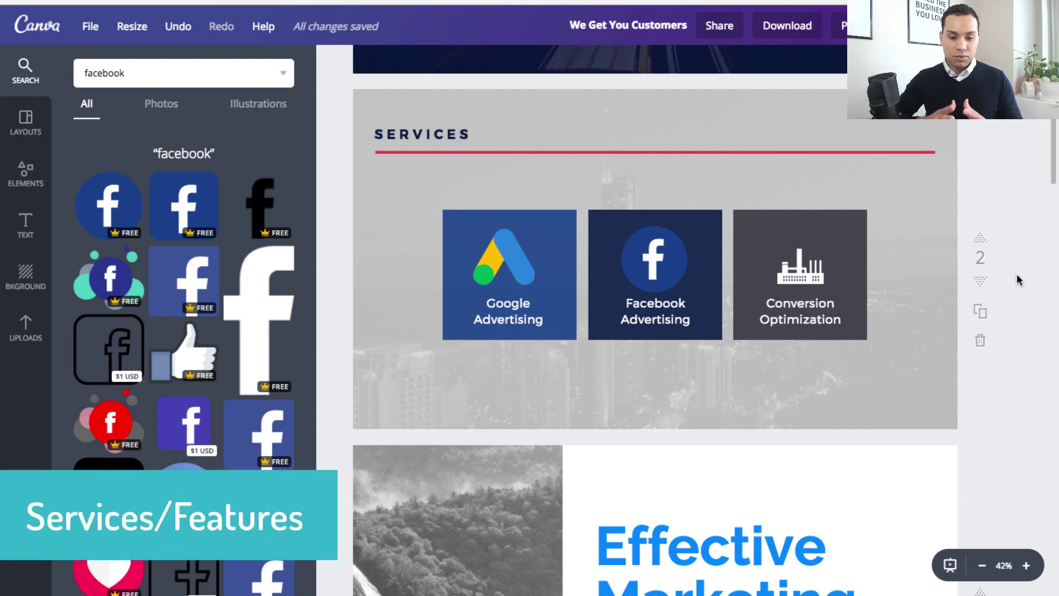
- Find the sushi restaurant text page numbered "03" and move it up to page 3, directly after the Services page
scroll(1017, 275, down, 20)
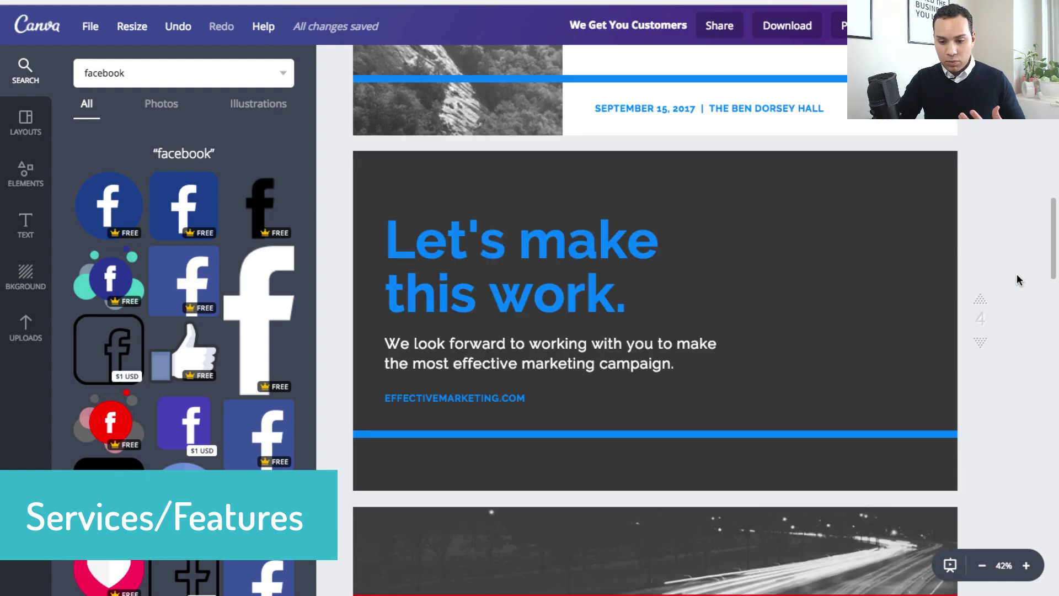
scroll(1018, 273, down, 20)
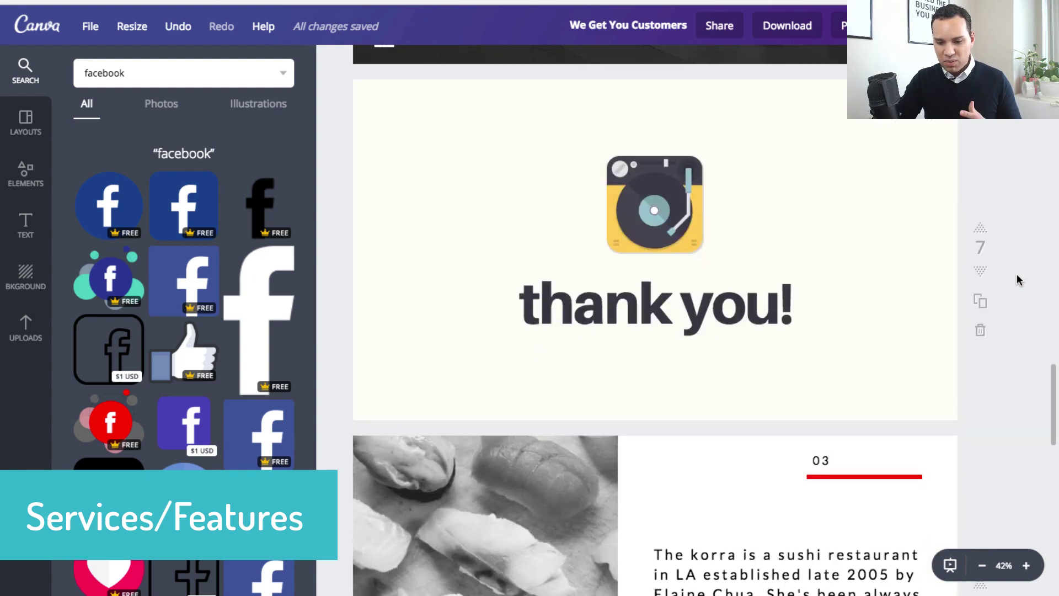
scroll(1017, 274, down, 5)
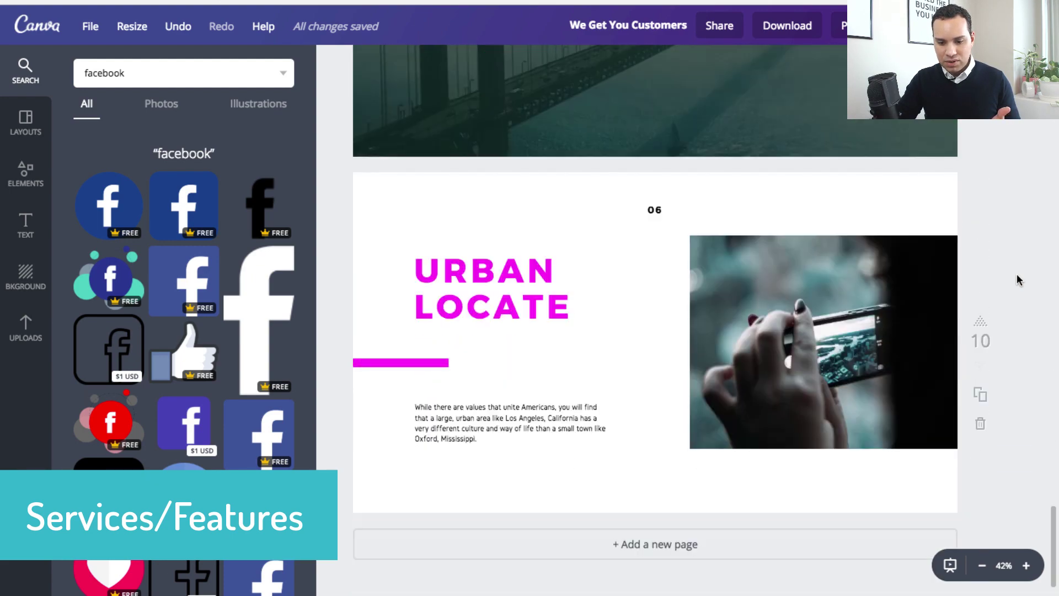
scroll(1017, 274, up, 7)
scroll(1018, 274, up, 10)
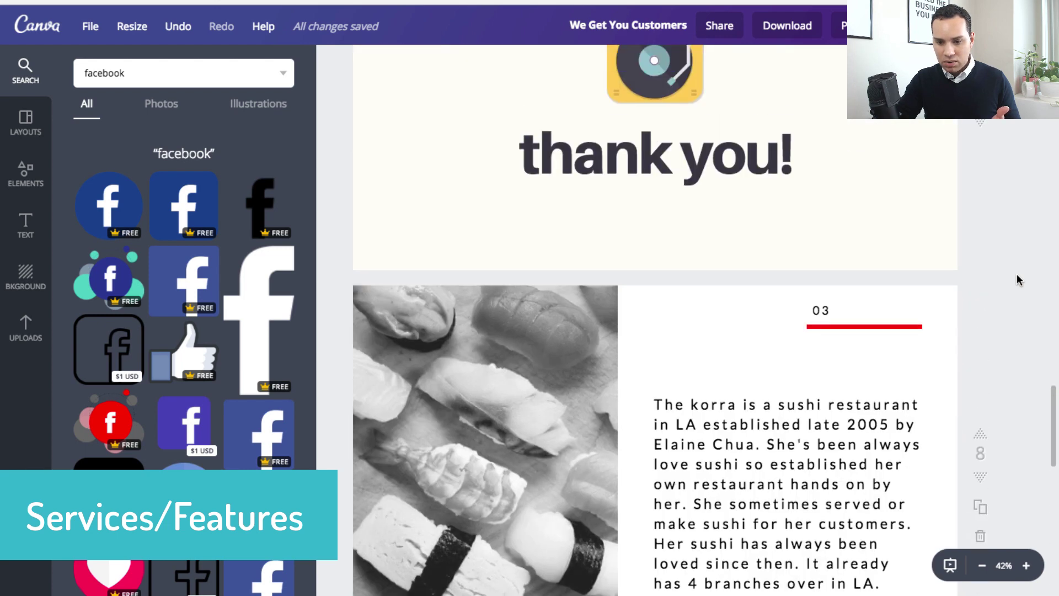
scroll(1017, 274, down, 5)
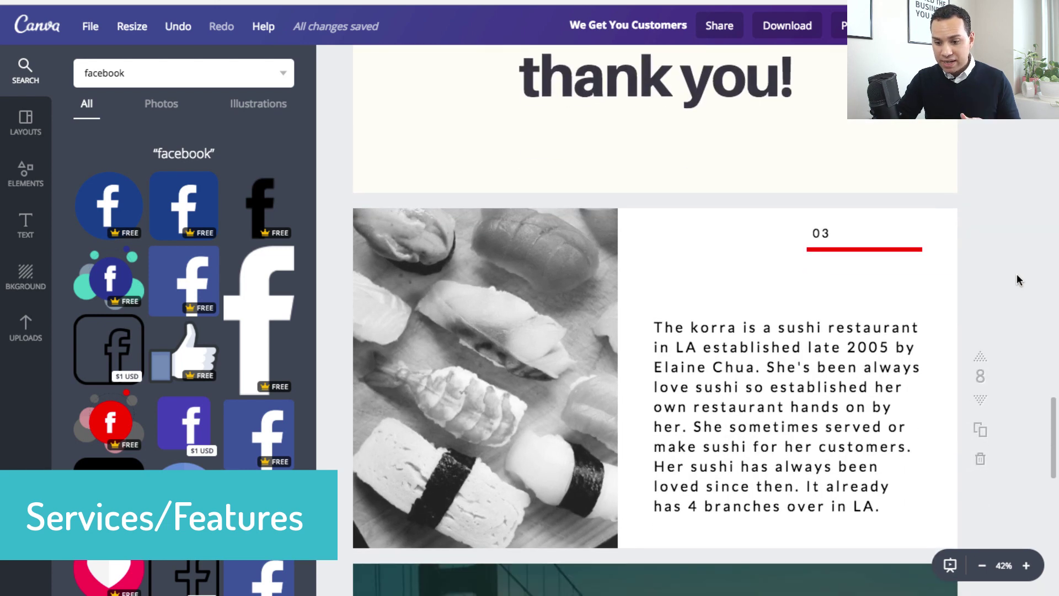
click(980, 343)
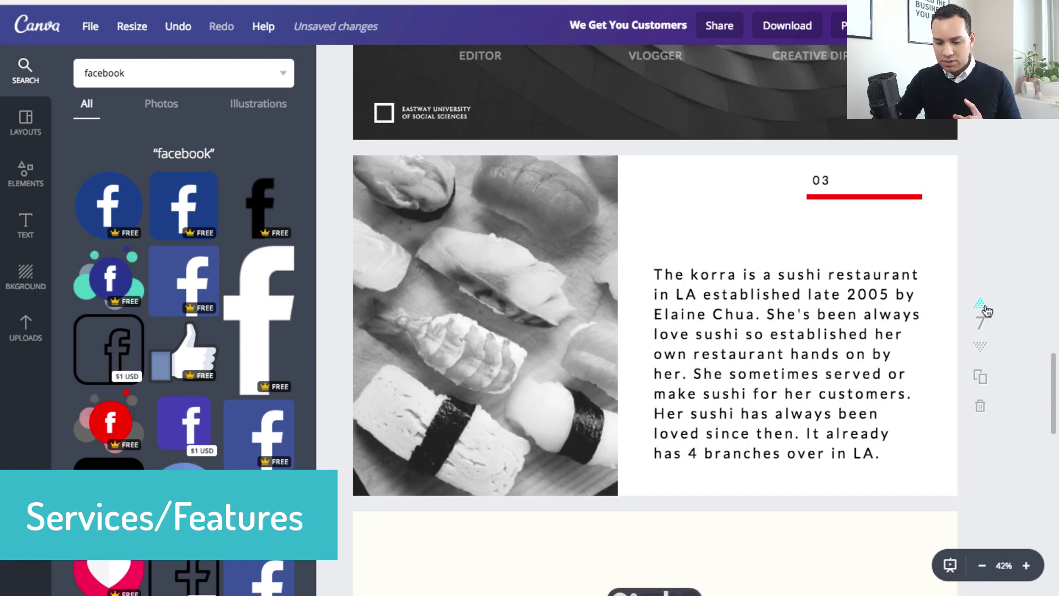
scroll(1022, 156, up, 3)
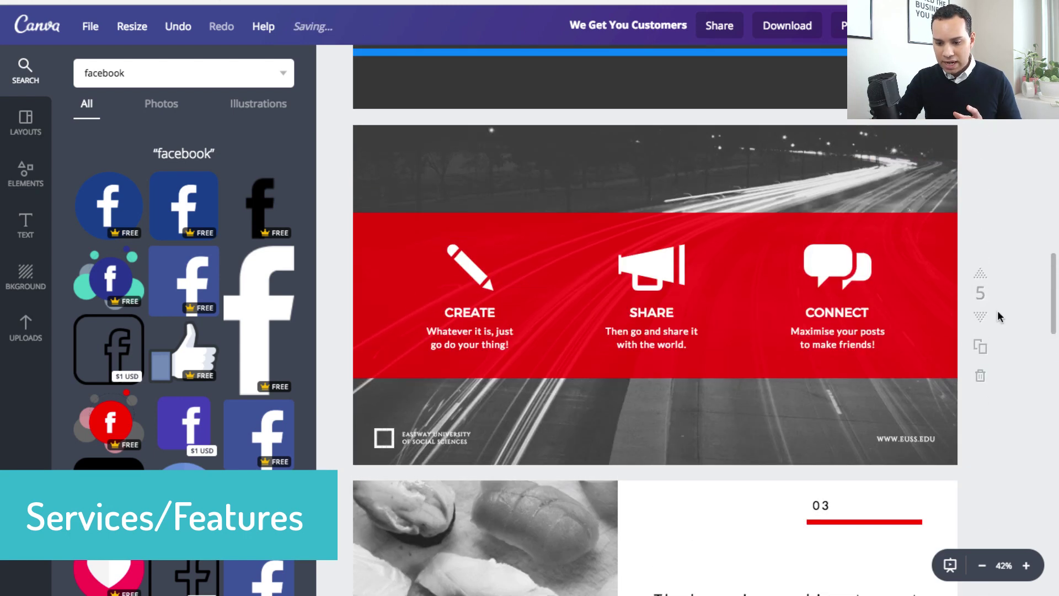
scroll(997, 310, down, 3)
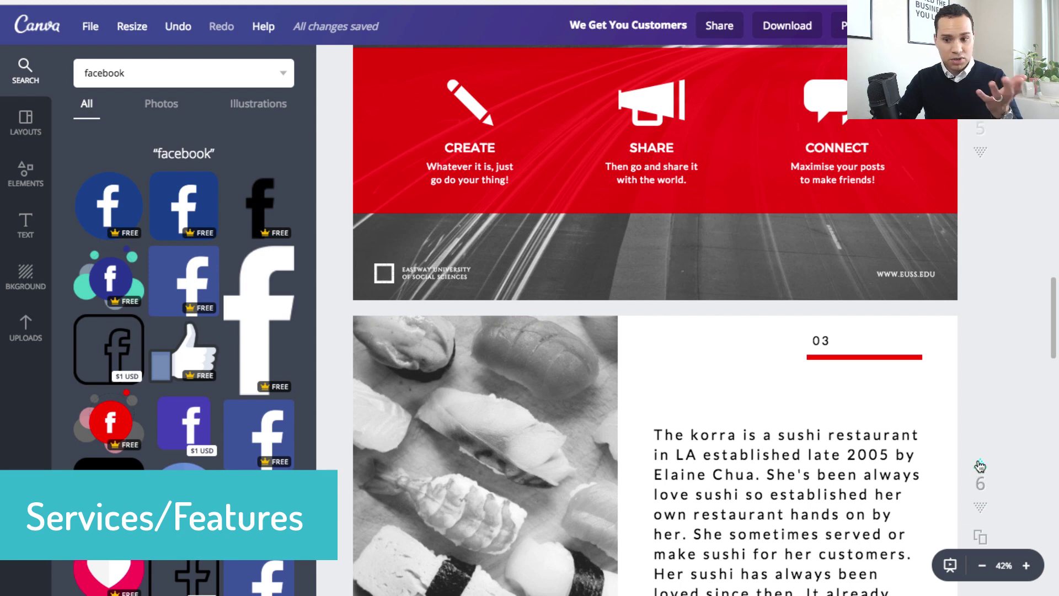
click(980, 467)
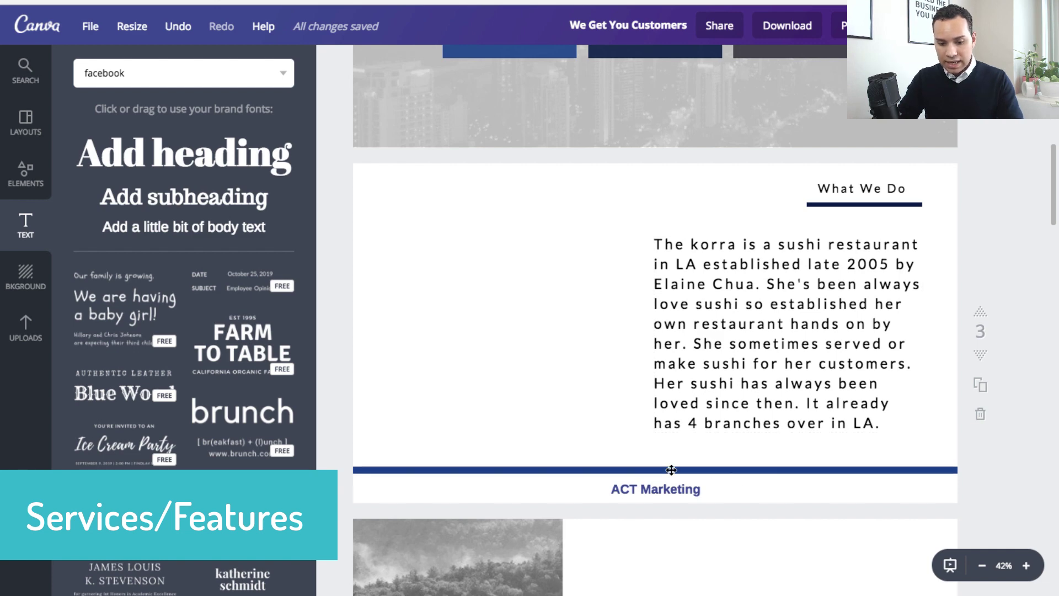
- Delete the "Effective Marketing" and "Let's make this work." pages that follow the "What We Do" page
scroll(667, 466, down, 8)
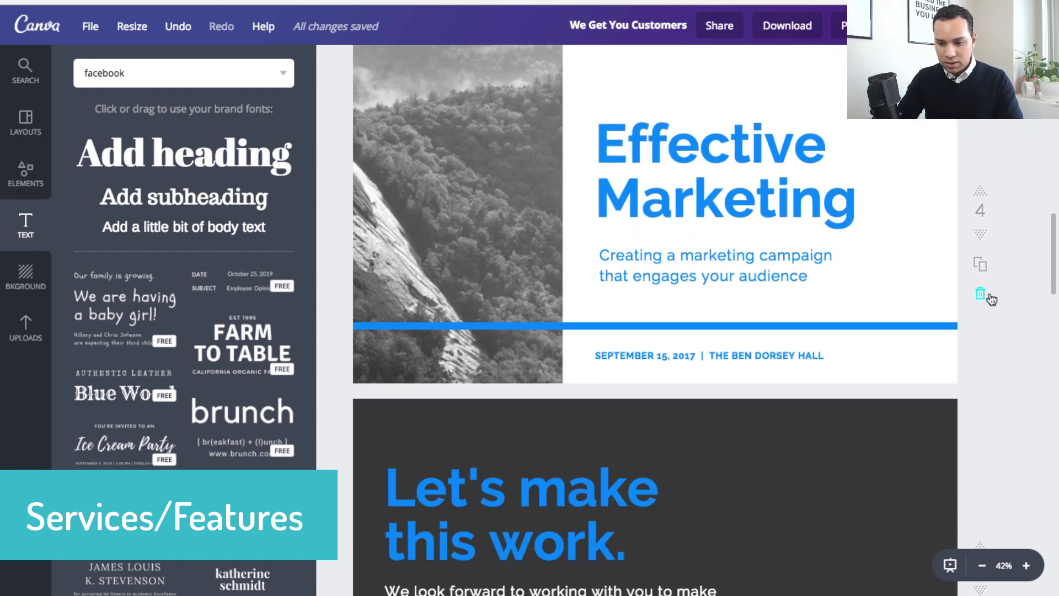
click(989, 297)
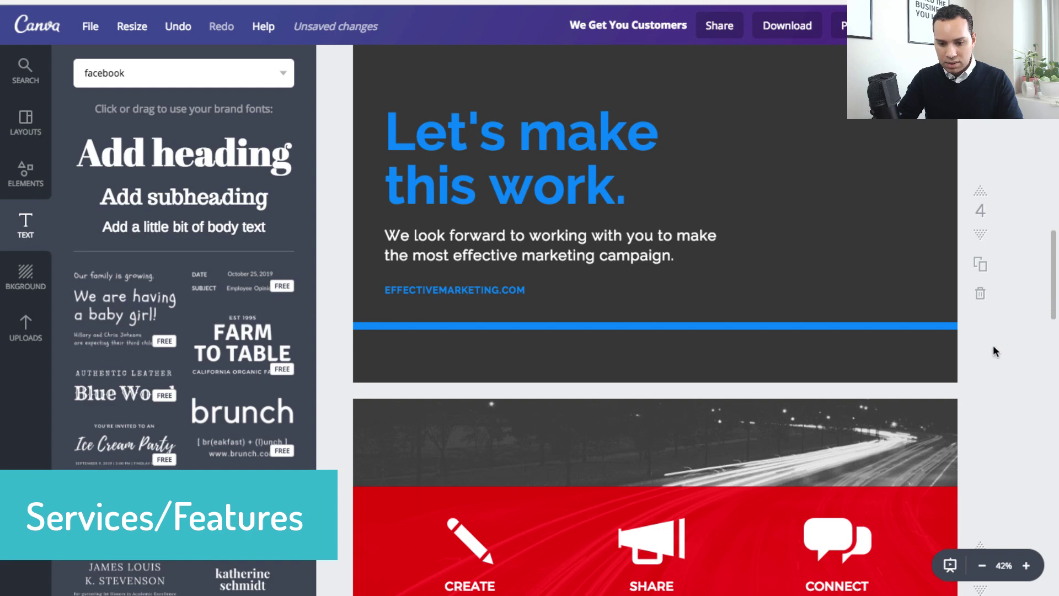
click(982, 296)
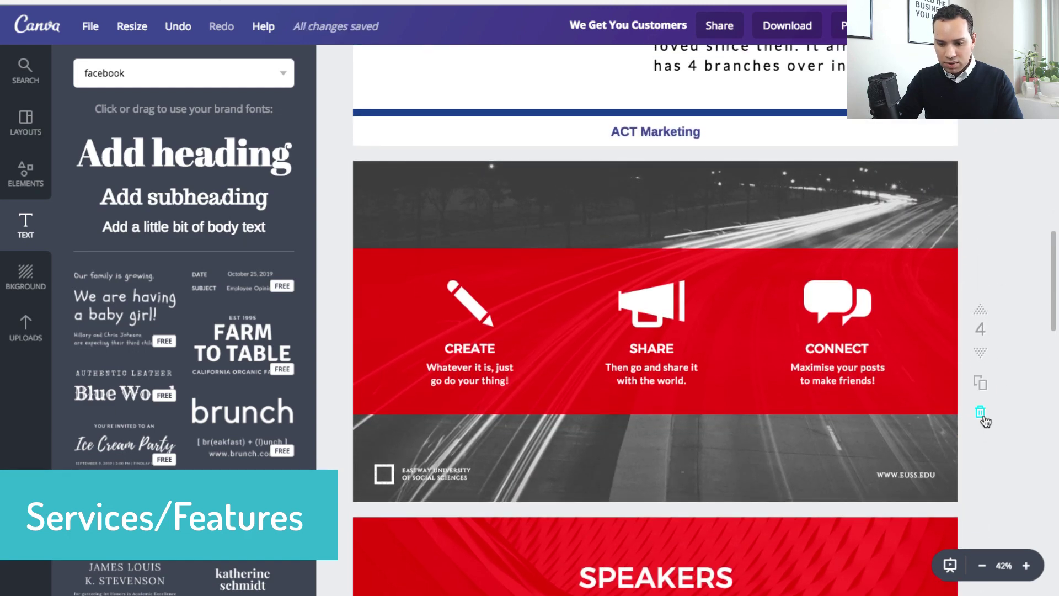
- Delete the red "Create, Share, Connect" page that follows the "What We Do" page
click(981, 413)
scroll(988, 260, up, 6)
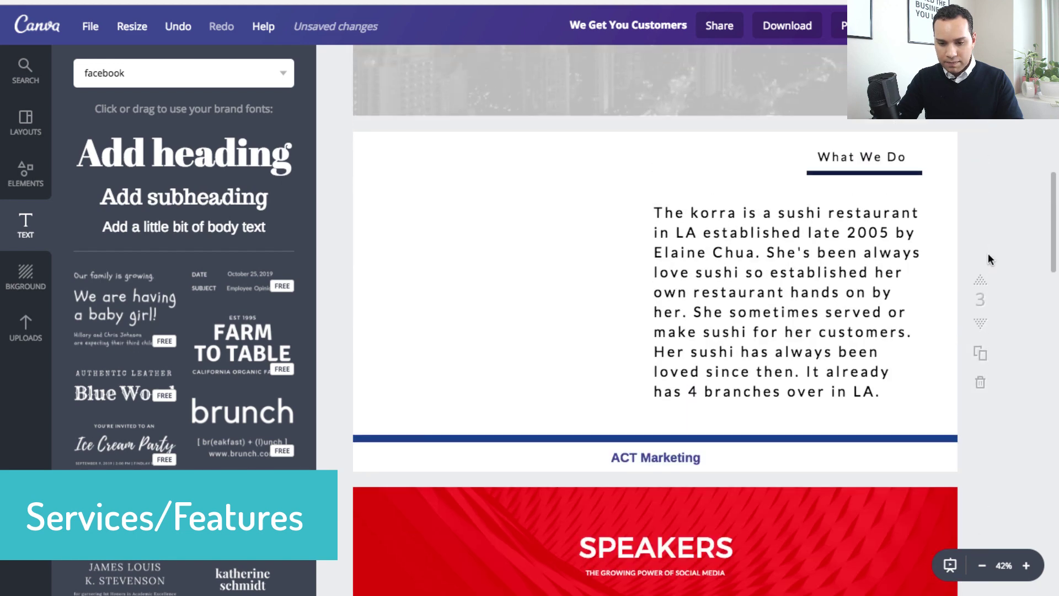
scroll(802, 363, up, 2)
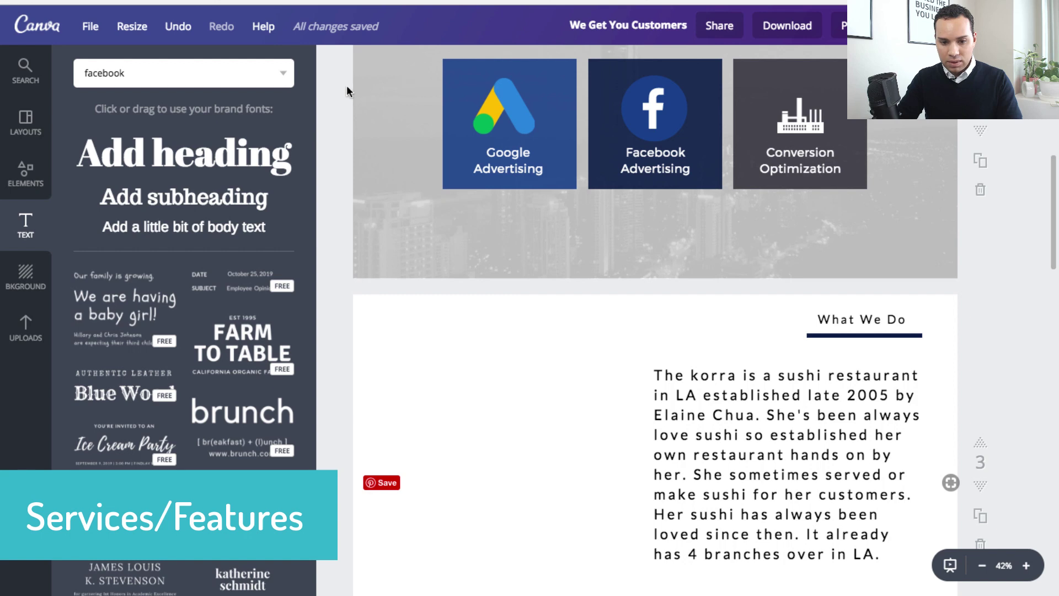
- Copy the "Google Advertising" tile from the Services page to the empty area beside the "What We Do" text and enlarge it
drag(333, 82, 582, 194)
key(ctrl+c)
key(ctrl+v)
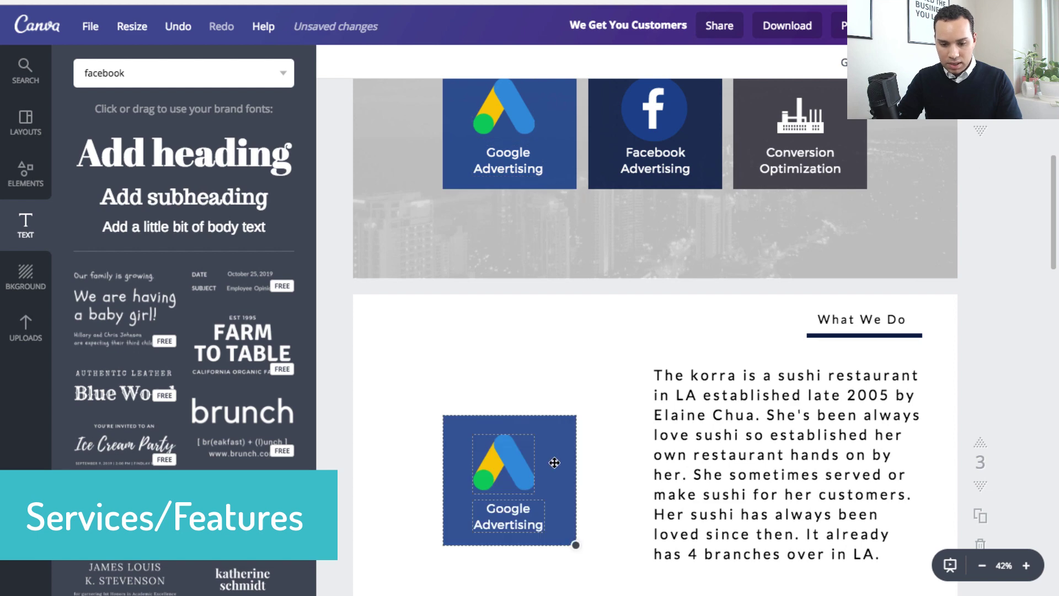
drag(553, 462, 513, 442)
scroll(513, 441, down, 1)
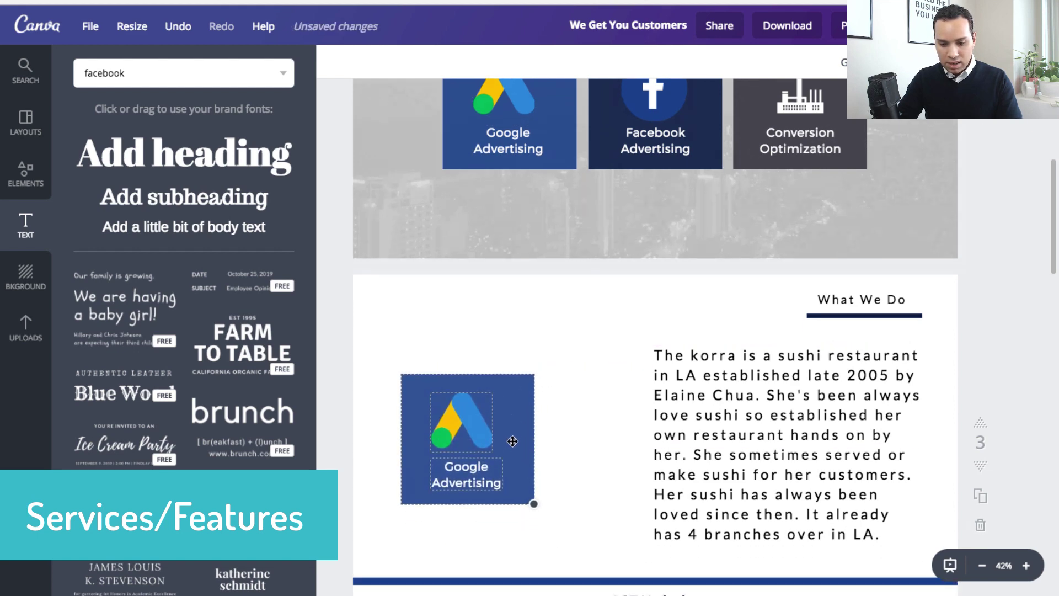
scroll(513, 441, down, 4)
mouse_move(563, 303)
mouse_down()
mouse_move(599, 328)
mouse_move(552, 300)
mouse_move(549, 312)
mouse_up()
scroll(600, 328, up, 2)
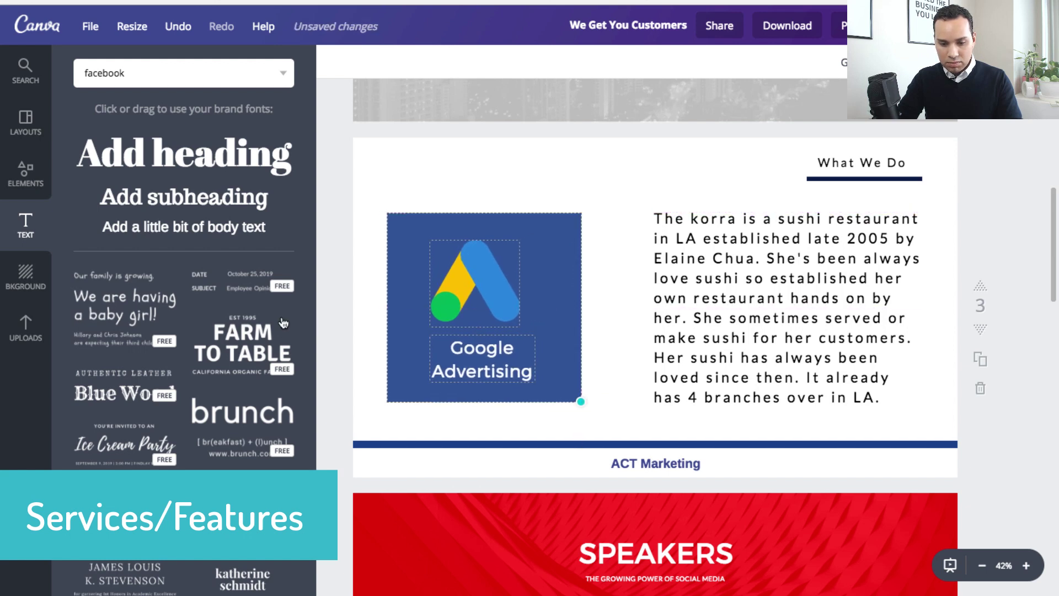
- Center the Google Ads logo above its label in the enlarged tile and in the original tile on the Services page
drag(476, 291, 493, 294)
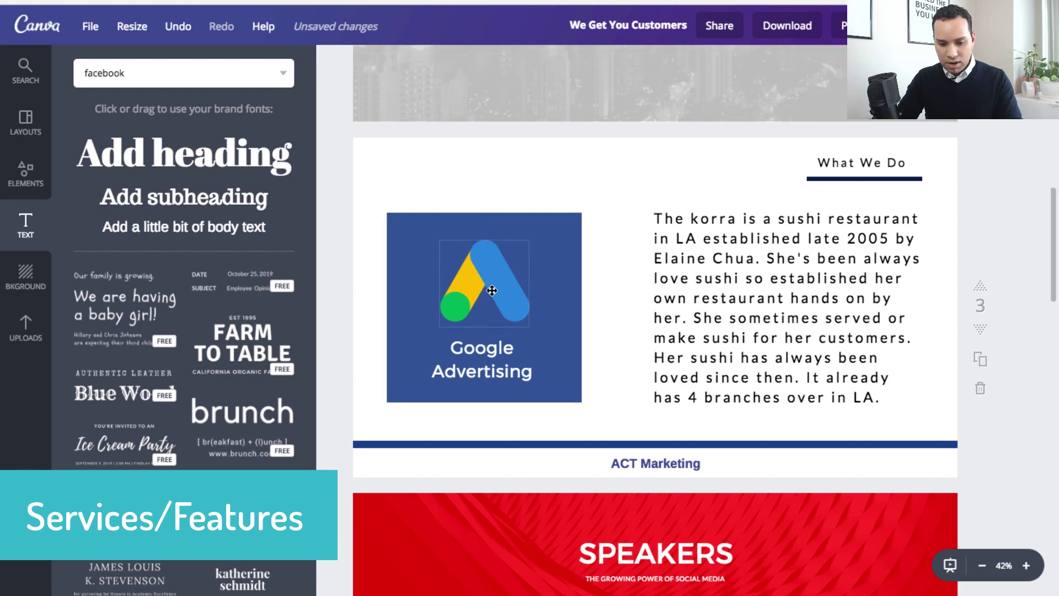
scroll(500, 166, up, 3)
drag(506, 132, 508, 132)
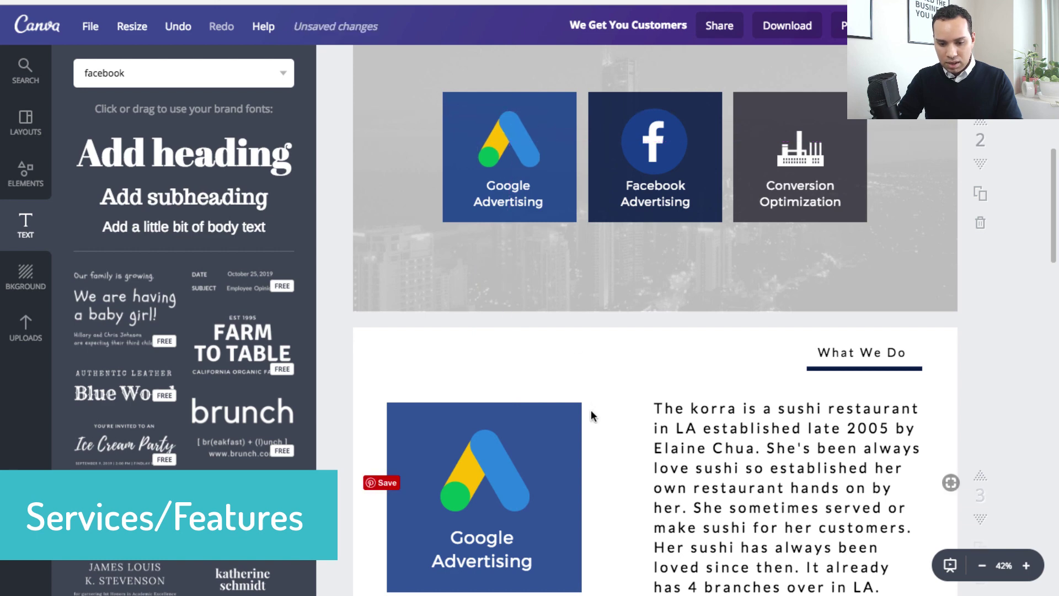
- Replace the sushi restaurant text on page 3 with "What We Do:" and the list Campaigns, Ad Copy, Custom Images
scroll(742, 362, down, 3)
click(760, 346)
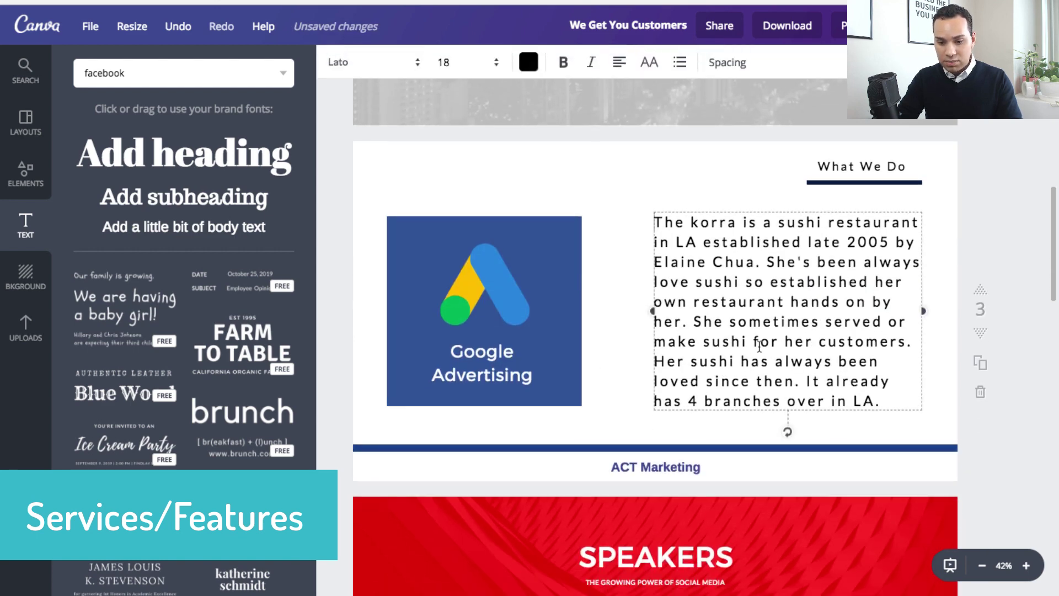
double_click(760, 346)
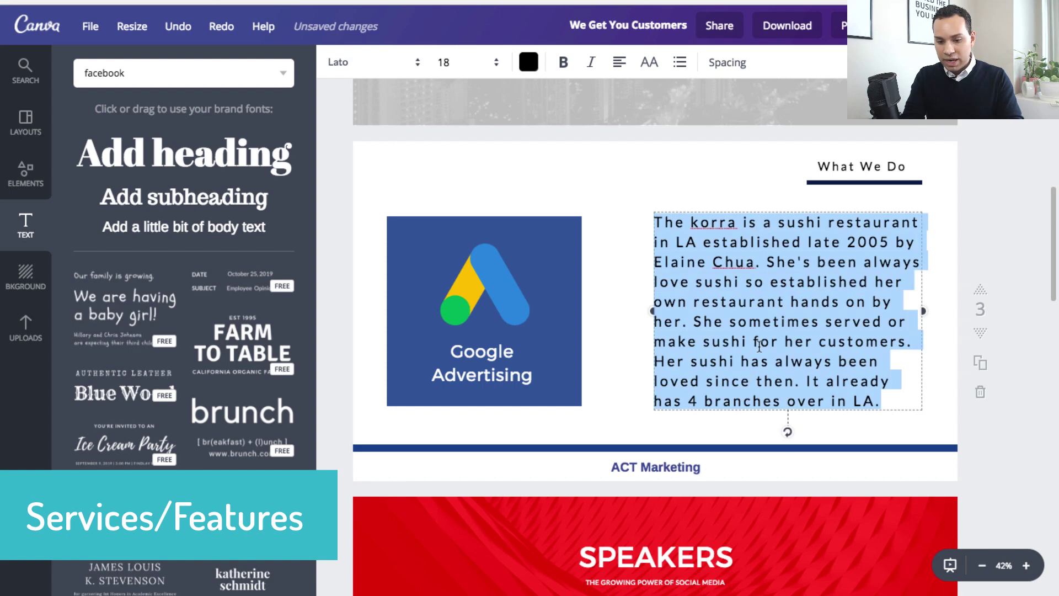
key(ctrl+v)
click(840, 402)
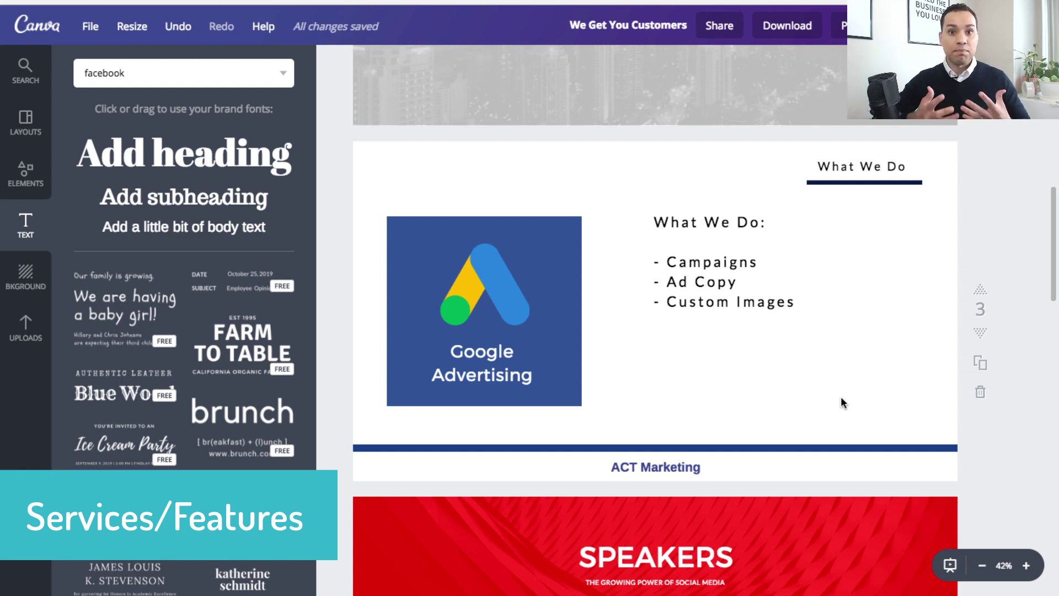
- Duplicate page 3 for the other two services, replacing the tile with "Facebook Advertising" on page 4 and "Conversion Optimization" on page 5
click(985, 366)
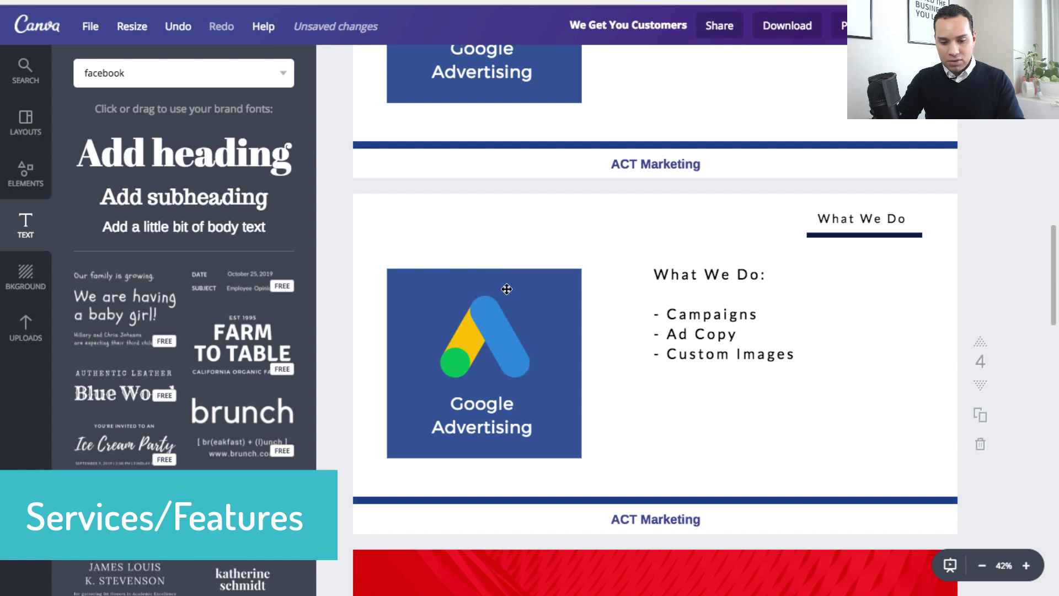
scroll(620, 210, up, 5)
scroll(620, 210, up, 1)
drag(648, 122, 658, 132)
drag(515, 487, 505, 558)
scroll(1012, 269, down, 5)
scroll(1012, 269, down, 3)
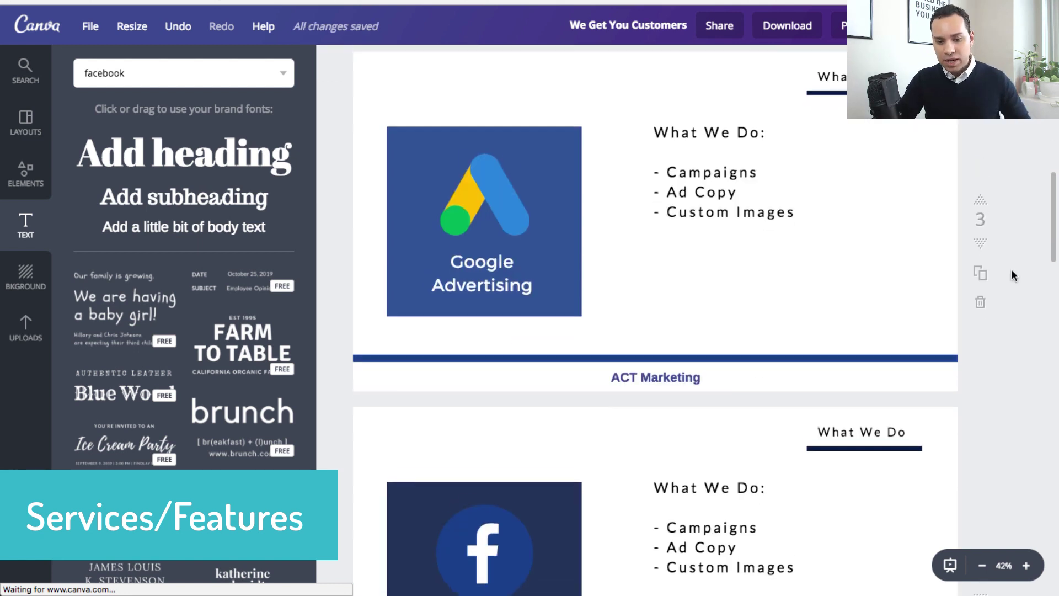
- Find the "Urban Locate" page near the end and move it up to page 6, directly after the "Conversion Optimization" page
scroll(1011, 269, down, 5)
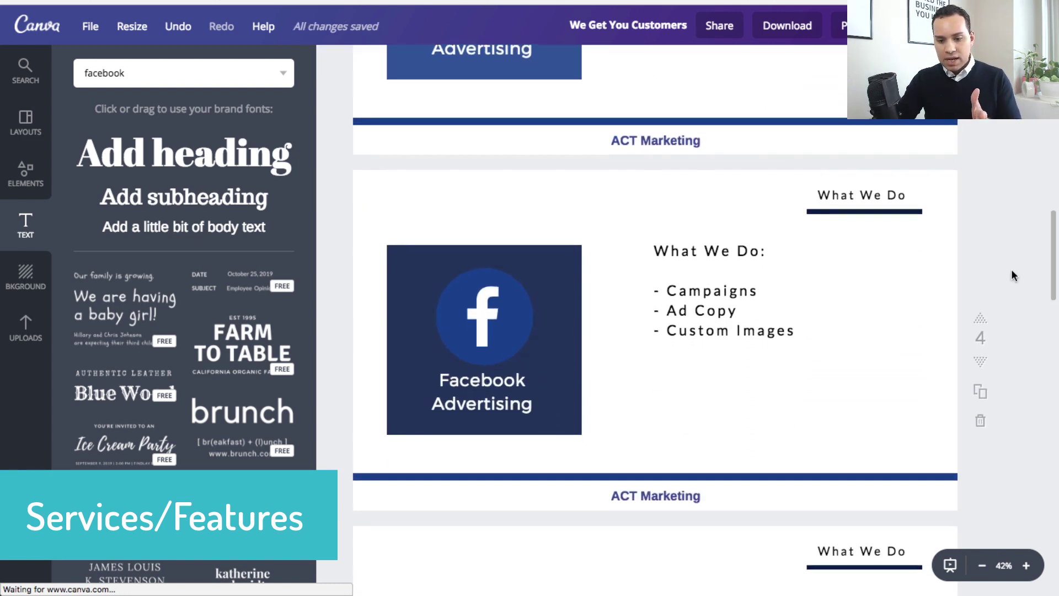
scroll(1011, 270, down, 3)
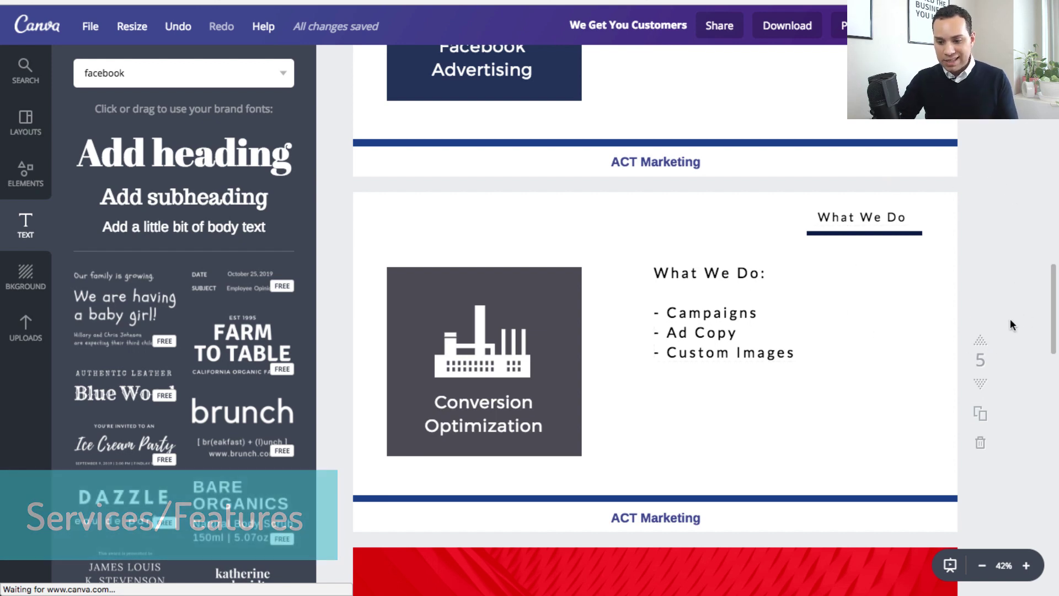
scroll(1010, 320, down, 3)
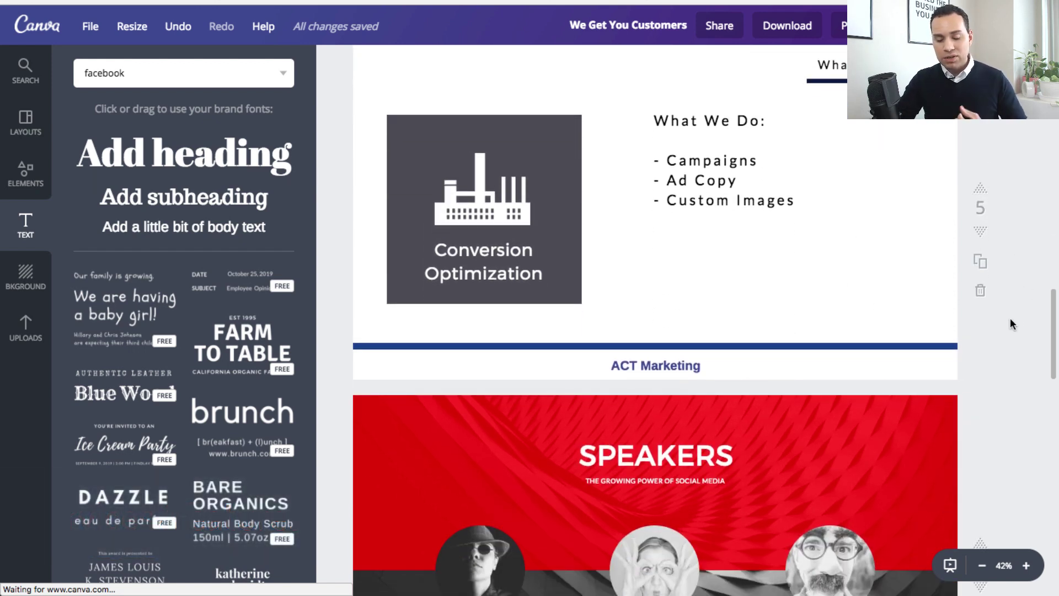
scroll(1011, 319, down, 3)
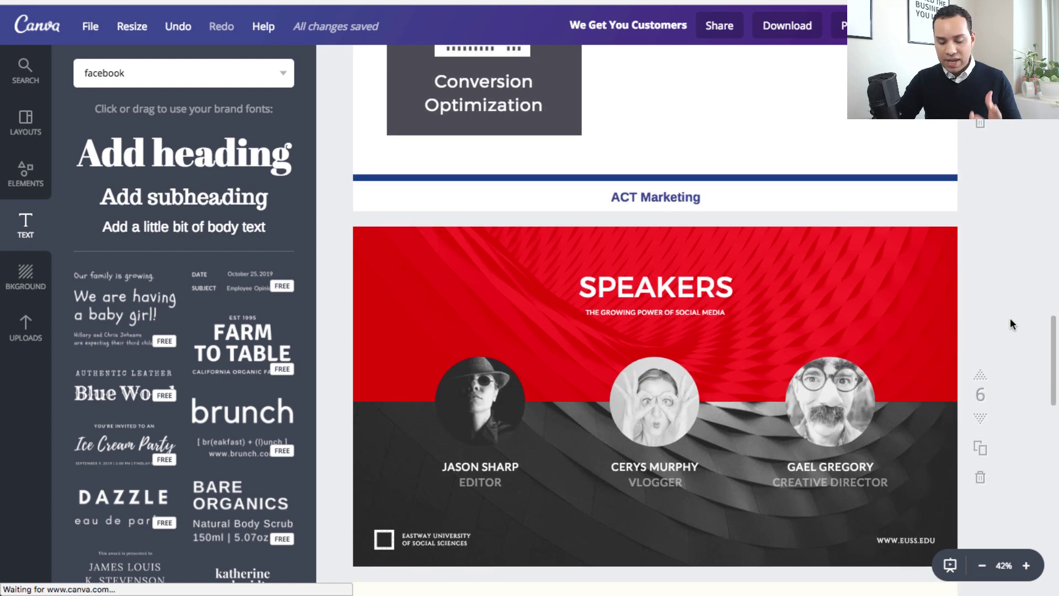
scroll(1011, 320, down, 5)
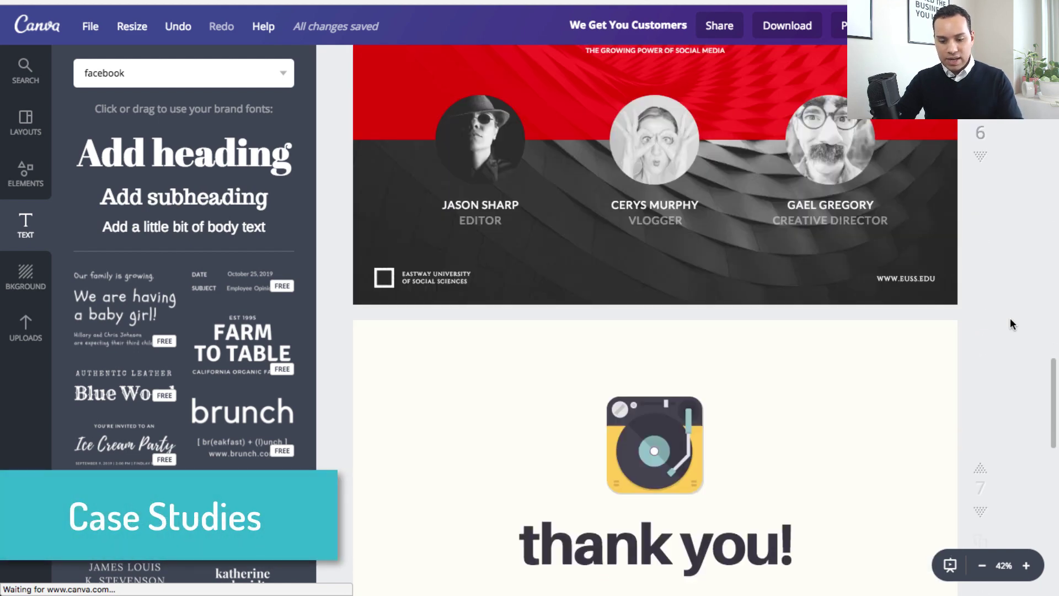
scroll(1011, 318, down, 15)
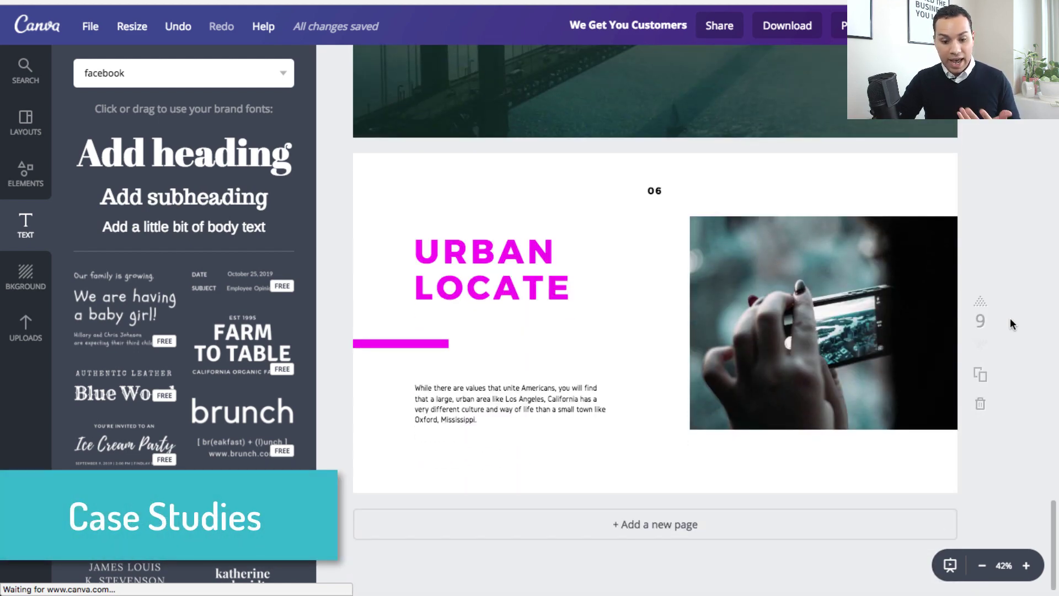
scroll(1010, 318, down, 1)
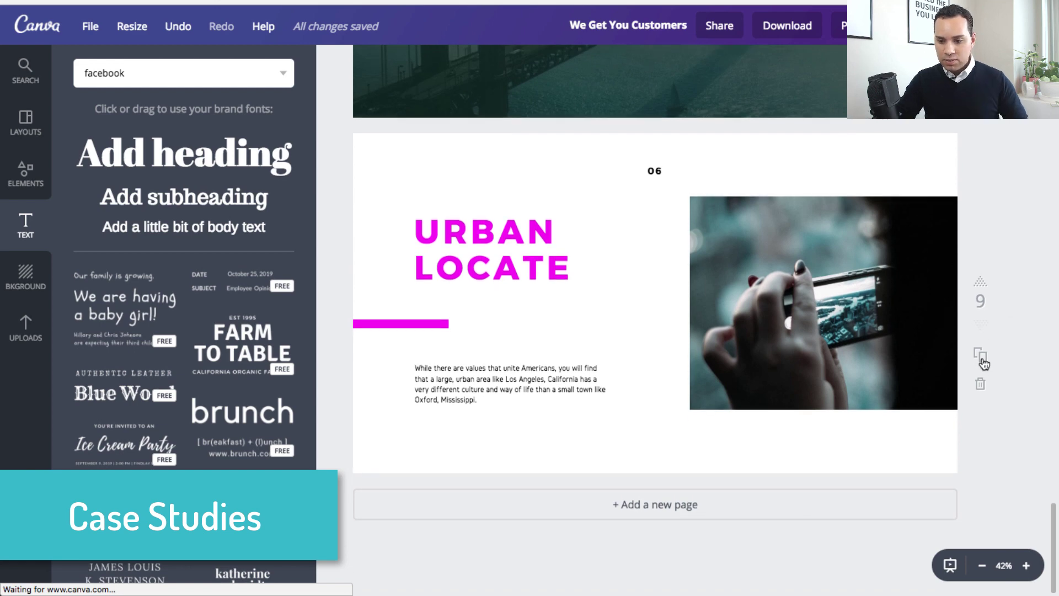
click(981, 284)
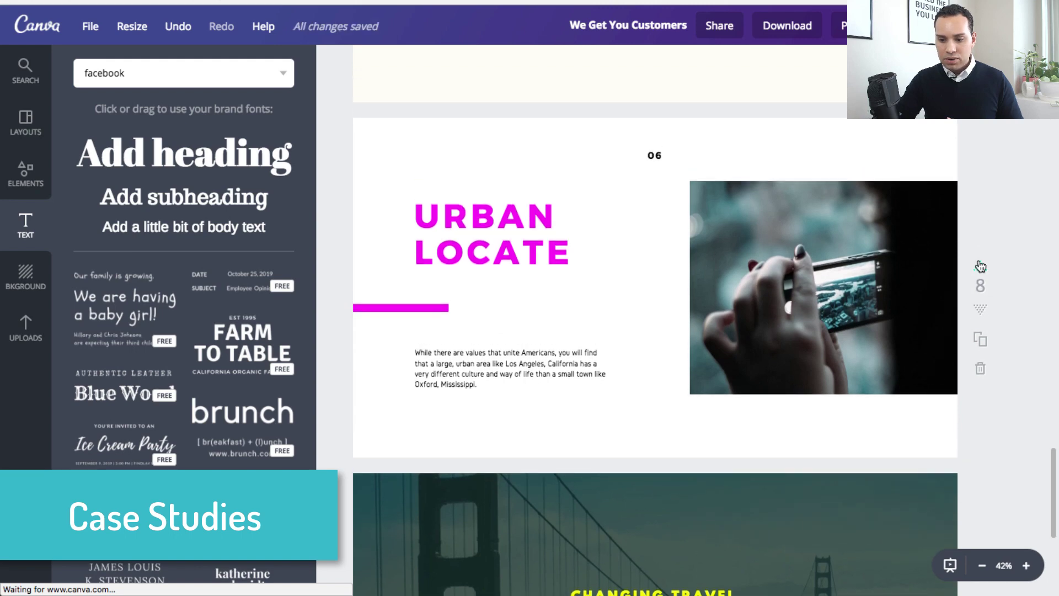
click(981, 267)
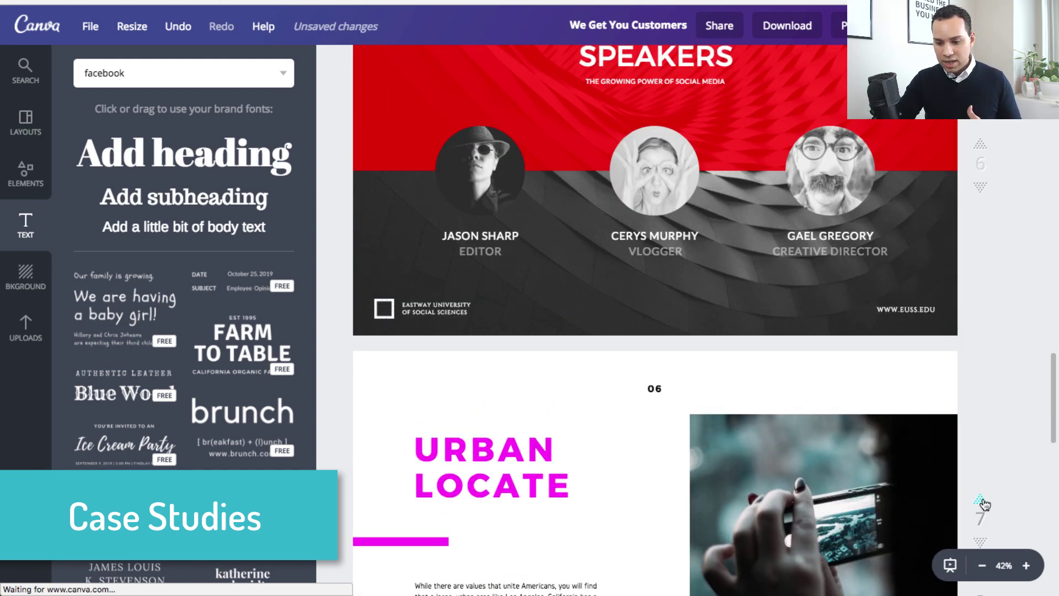
click(982, 501)
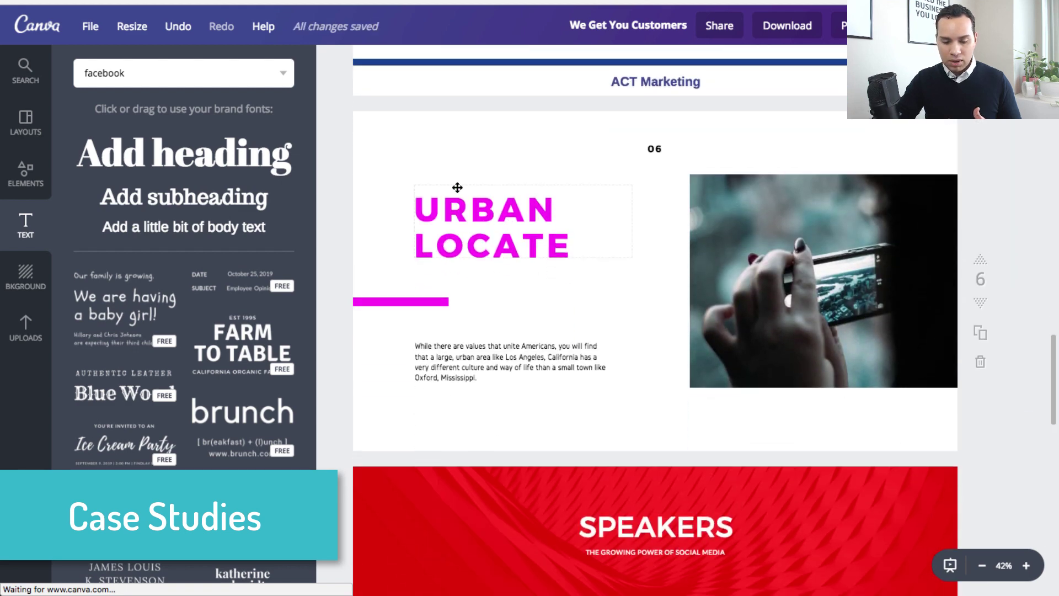
- Change the "Urban Locate" heading to "Case Study 1" in blue with a matching accent bar, and set the paragraph's font size to 21
key(ctrl+z)
click(502, 356)
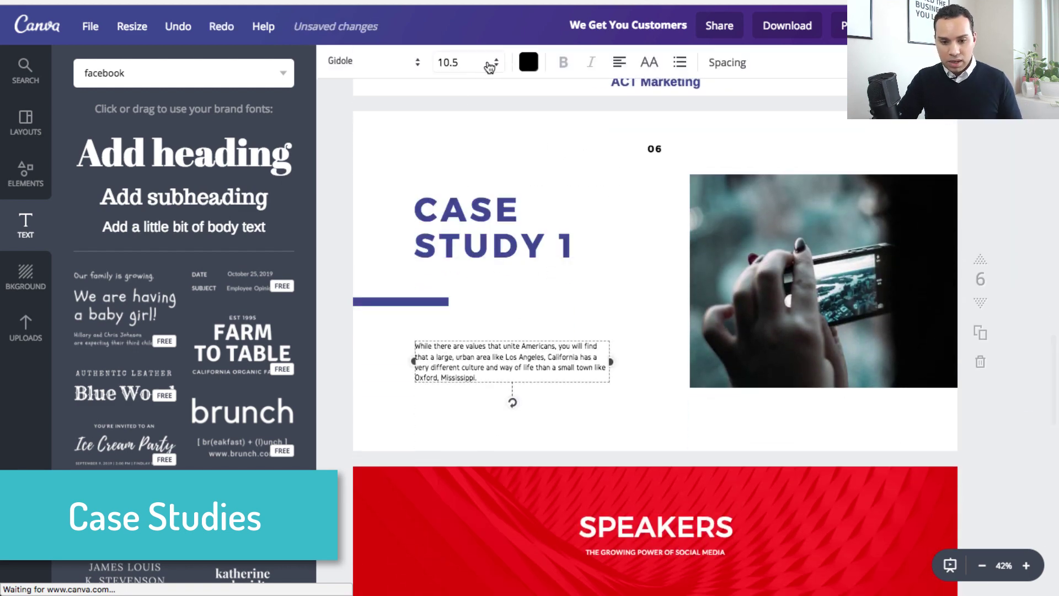
click(491, 66)
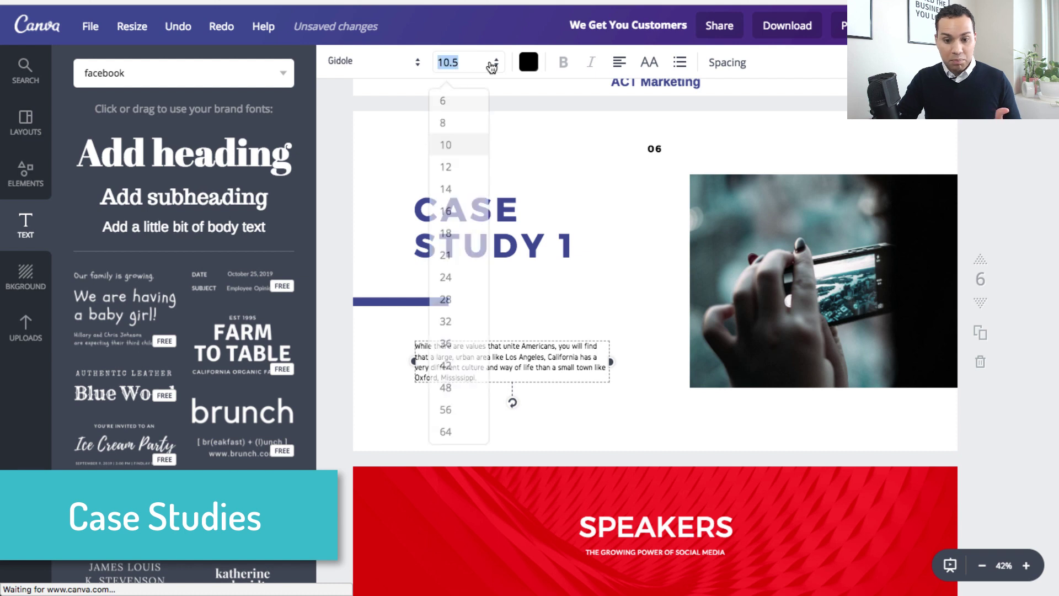
click(457, 258)
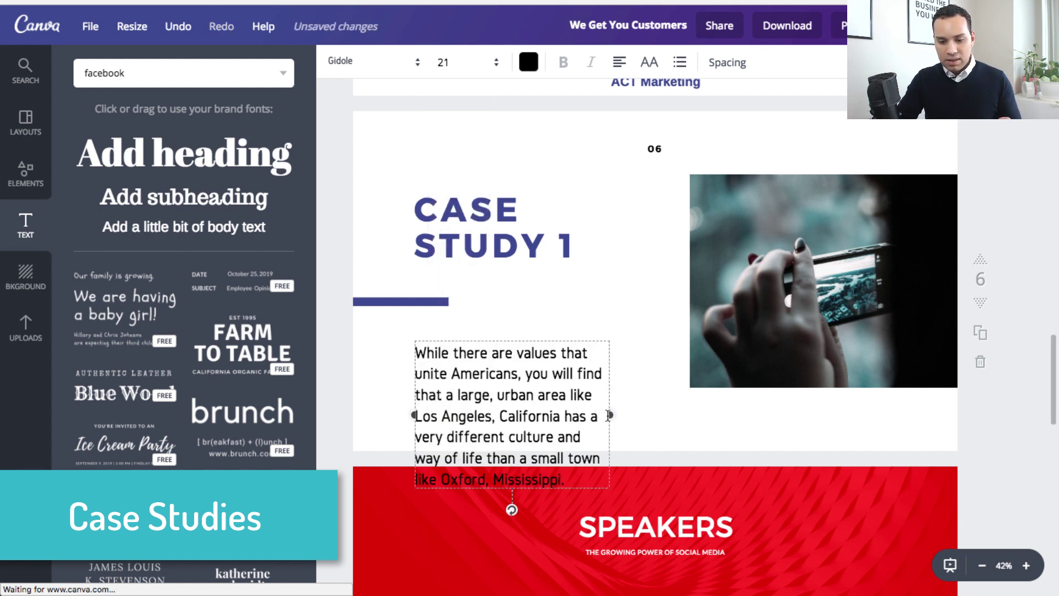
- Widen the case study paragraph to four lines and shift it up and left beneath the accent bar
drag(610, 415, 698, 393)
drag(754, 360, 769, 360)
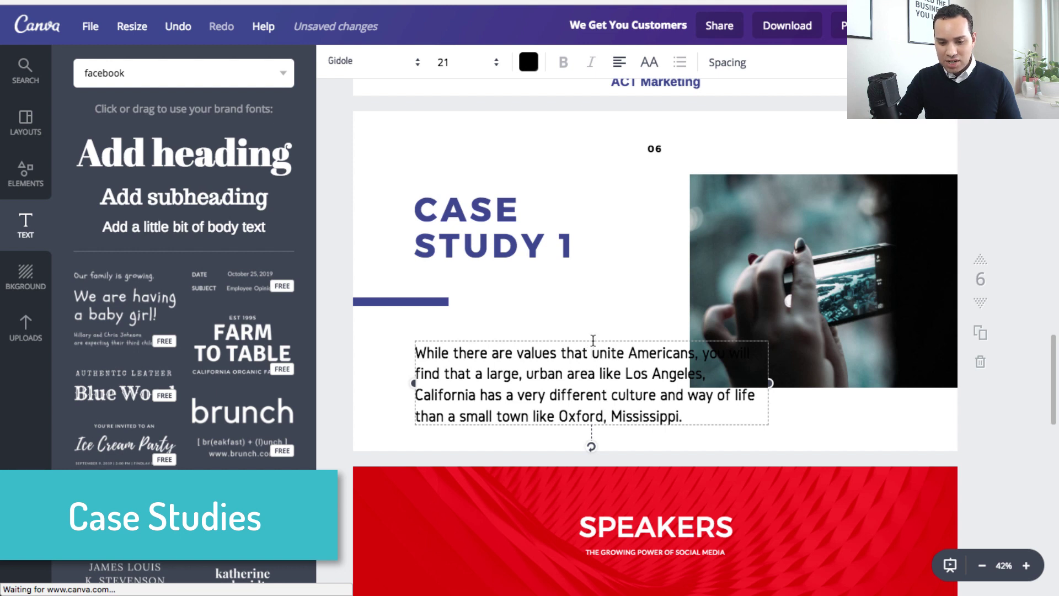
mouse_move(552, 316)
mouse_down()
mouse_move(544, 312)
mouse_move(554, 318)
mouse_up()
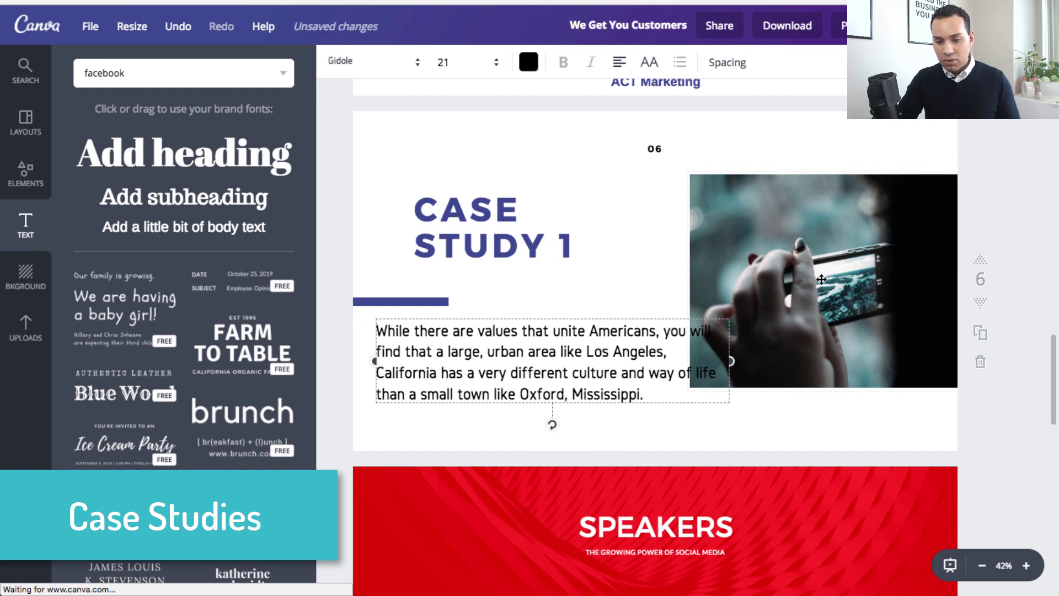
- Replace the phone photo with the uploaded photo of a laptop beside potted plants and apply the Cali filter to it
click(789, 345)
click(2, 284)
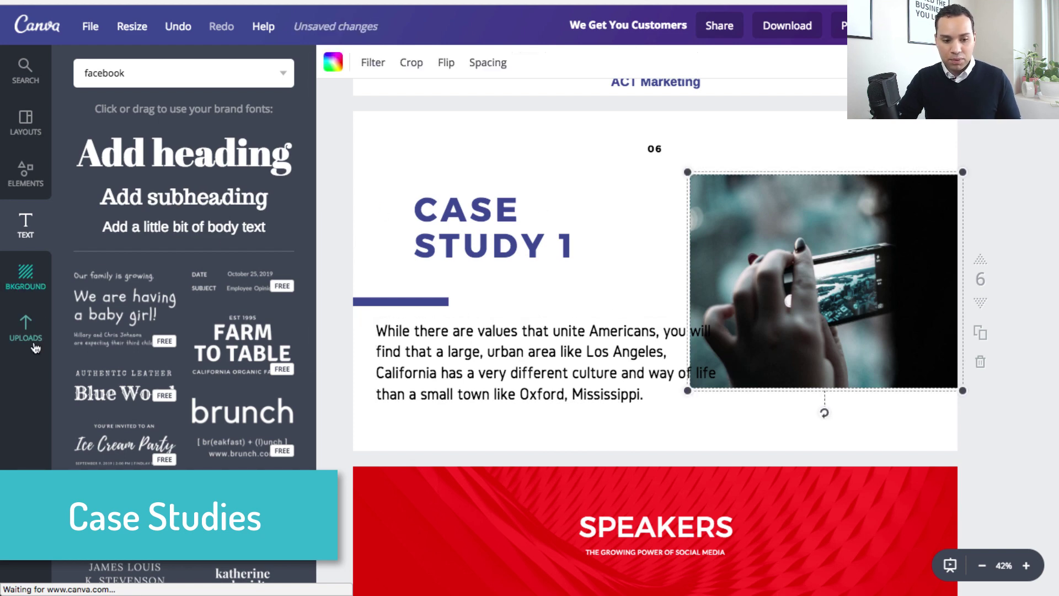
click(33, 345)
scroll(236, 385, down, 5)
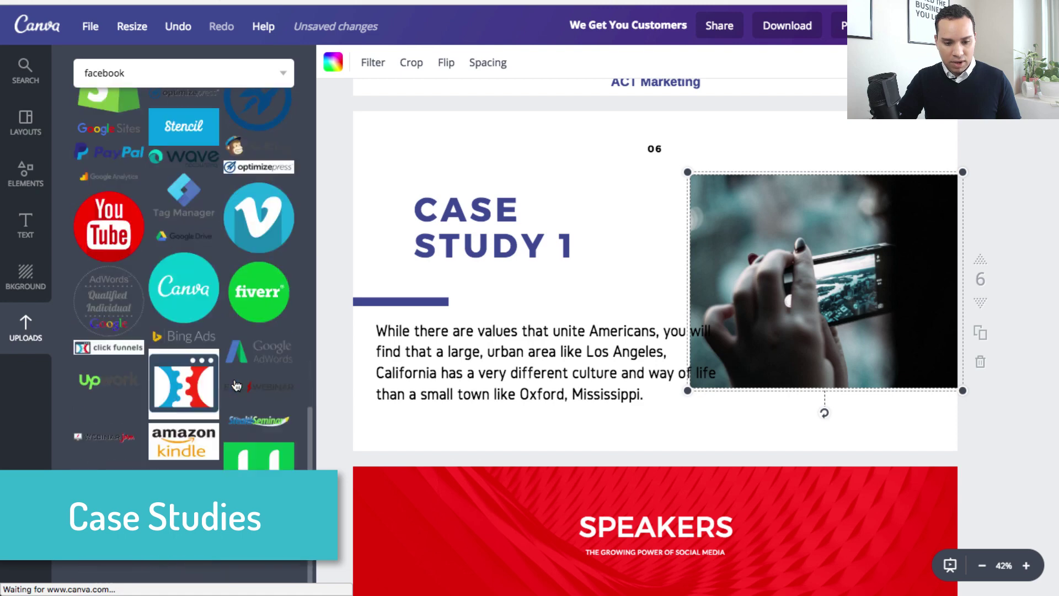
scroll(259, 366, down, 10)
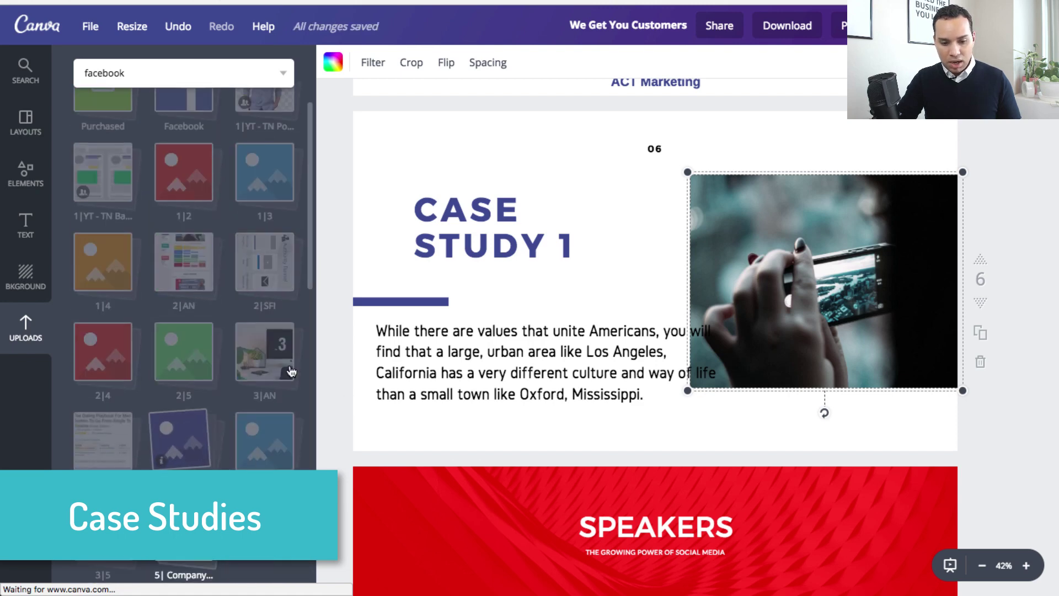
key(ctrl+z)
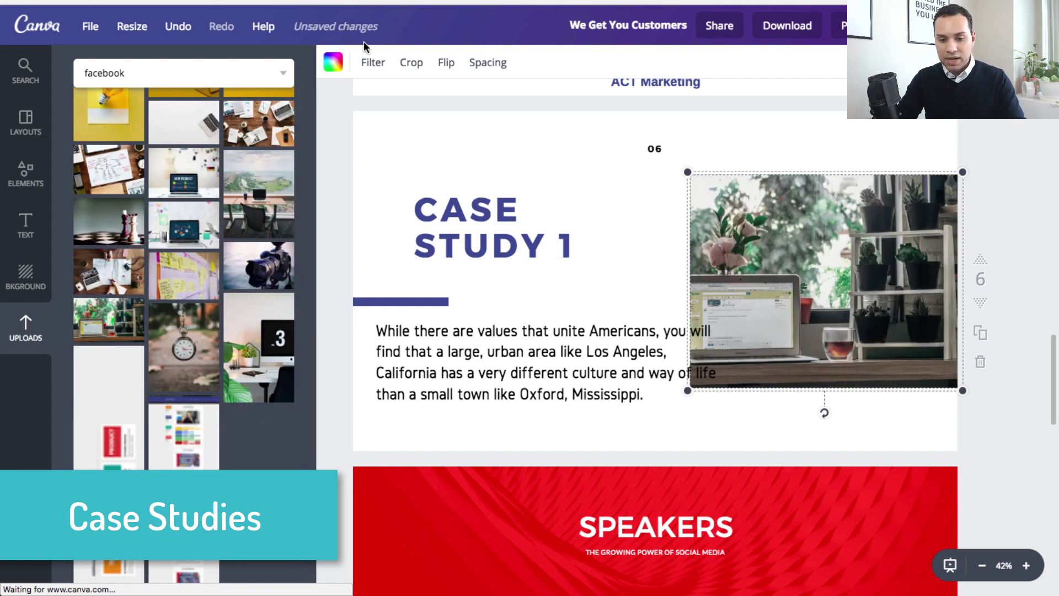
click(381, 70)
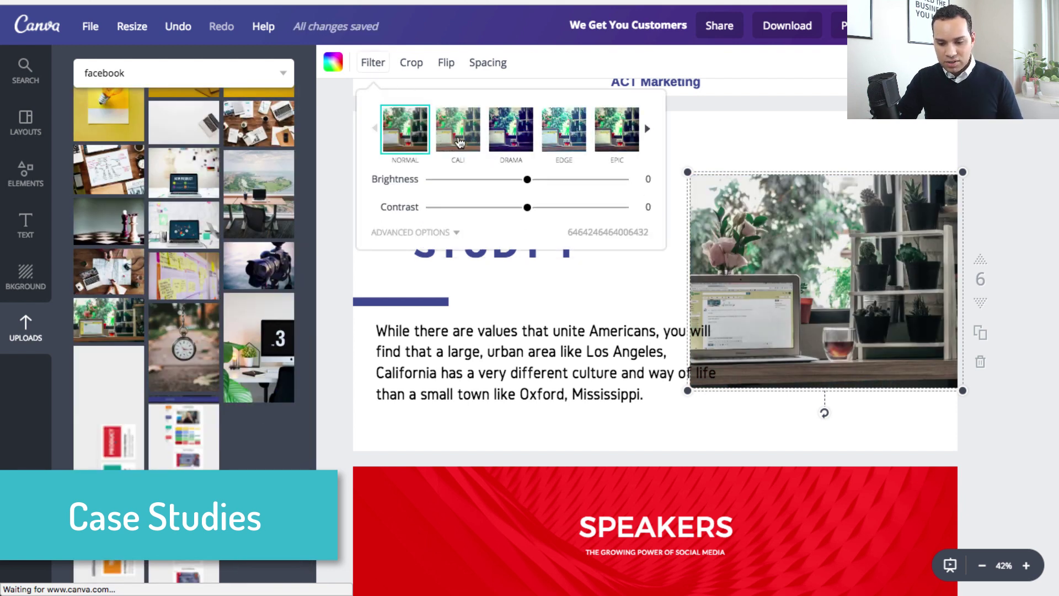
click(458, 142)
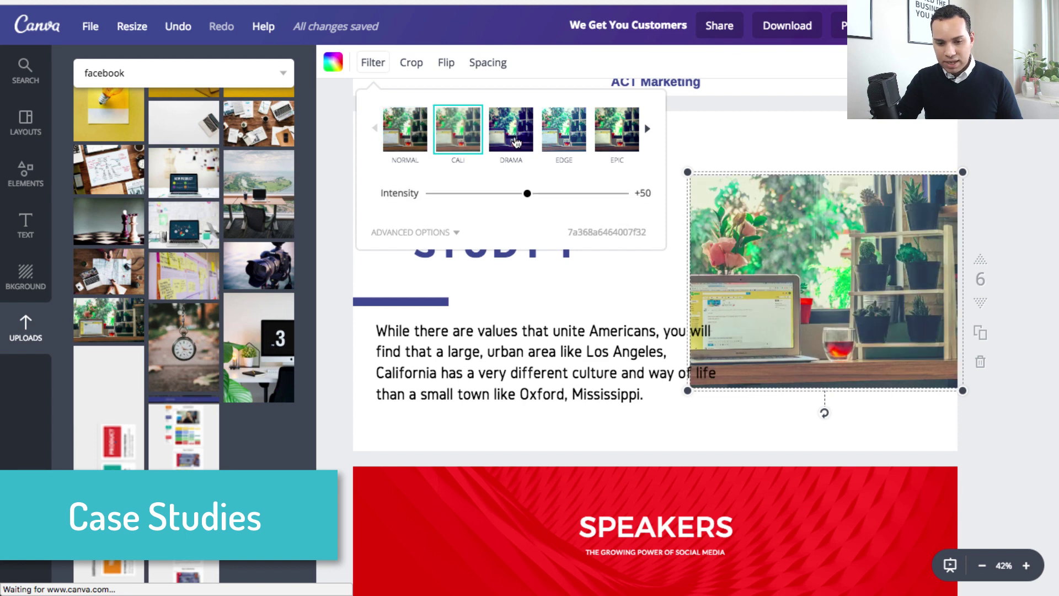
- Move the heading, accent bar and paragraph up into a compact block clear of the photo, and change the slide's number to 01
drag(492, 222, 453, 166)
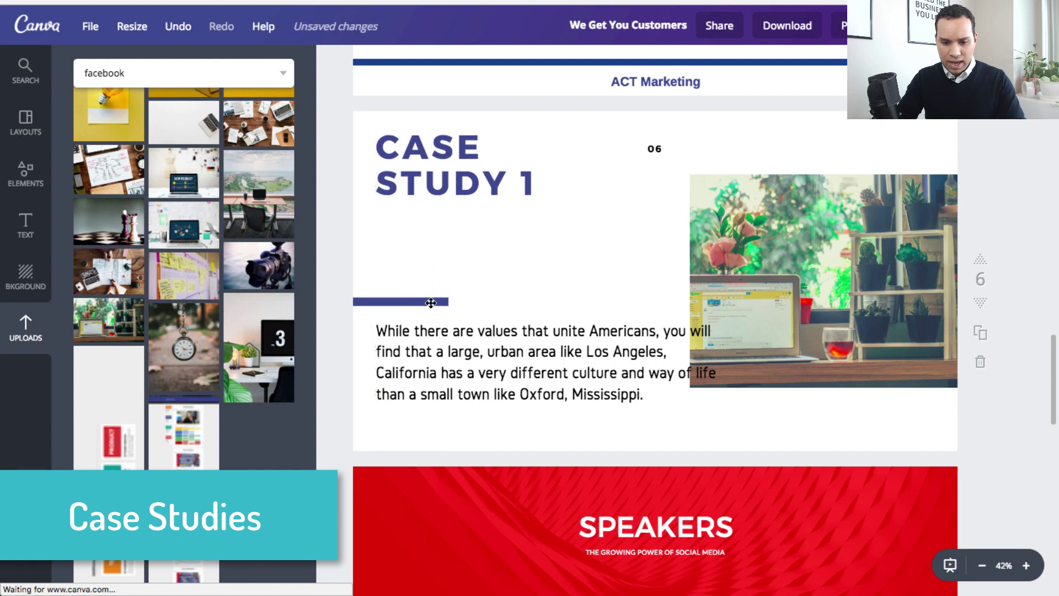
drag(431, 303, 431, 217)
drag(489, 356, 489, 271)
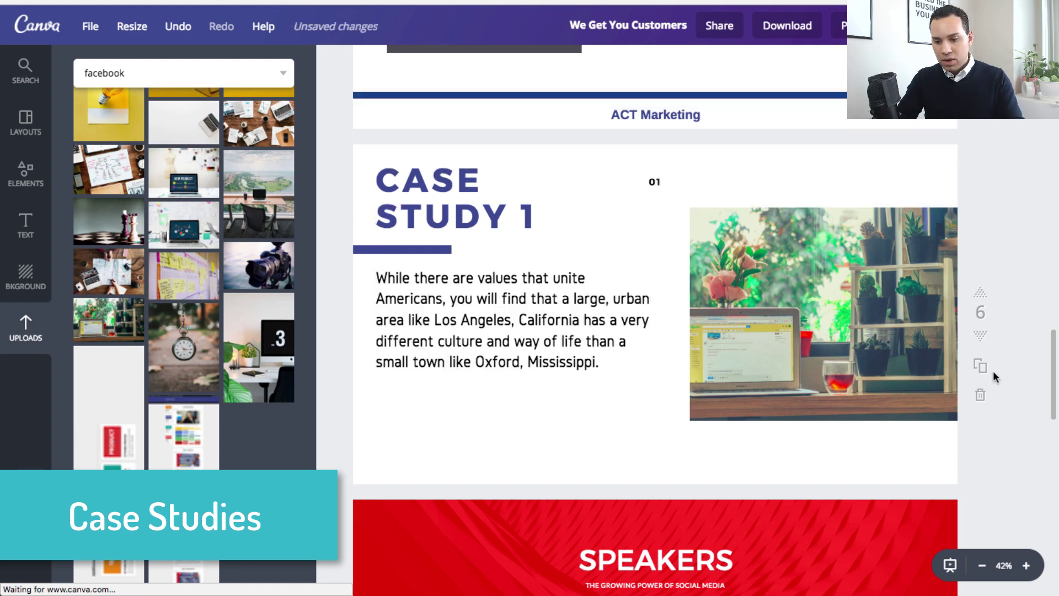
- Duplicate the Case Study 1 slide, change the copy's number to 02 and its heading to "Case Study 2"
click(980, 366)
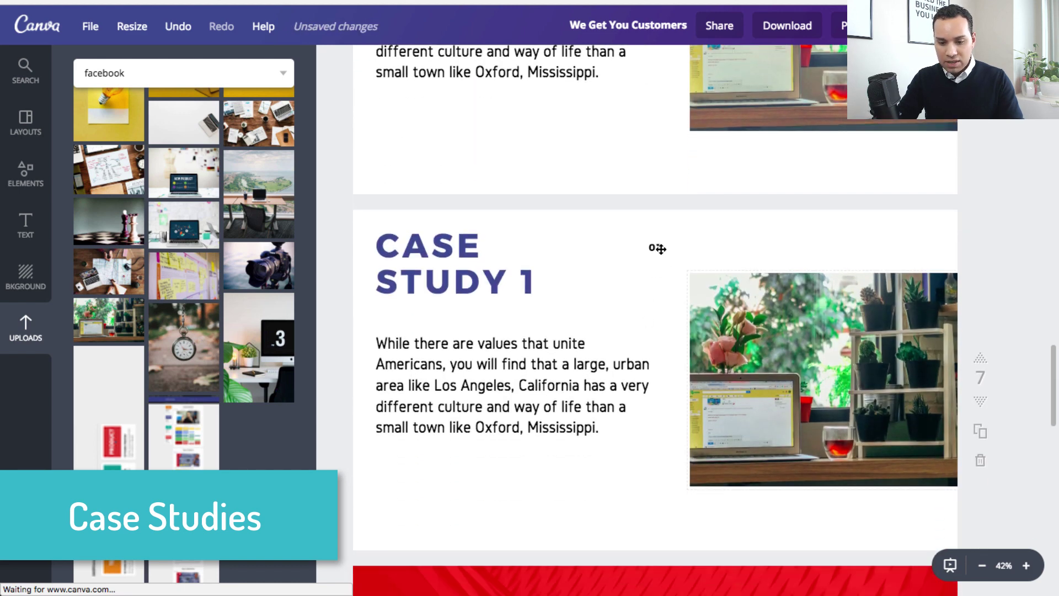
click(657, 248)
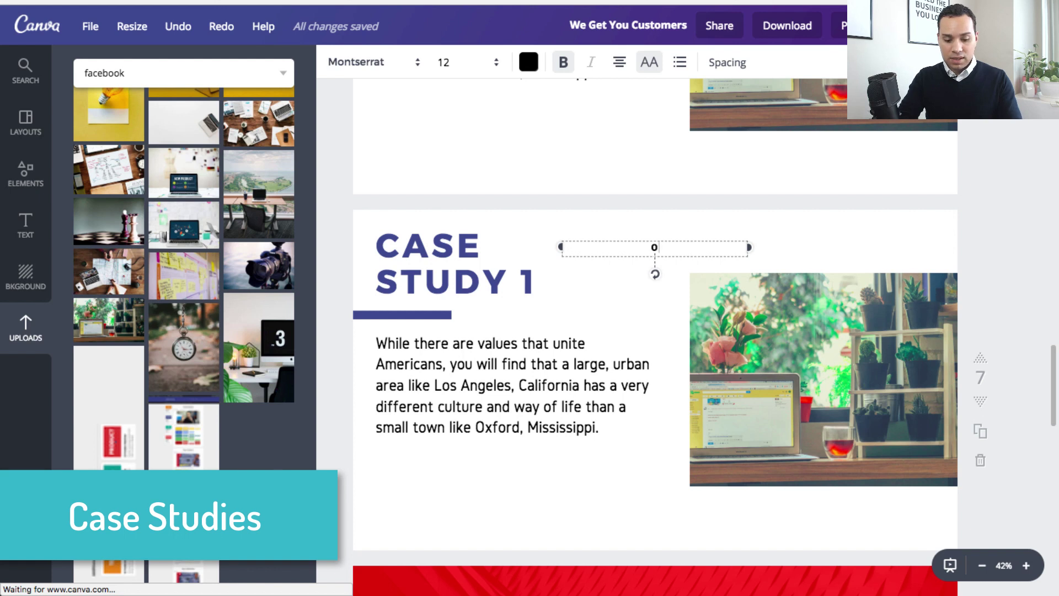
click(532, 285)
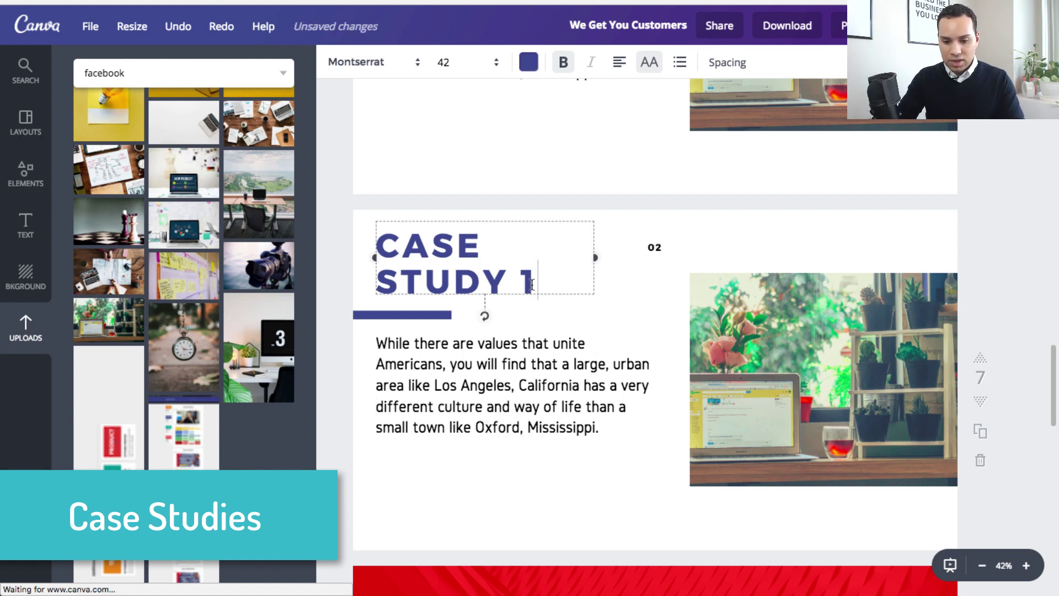
double_click(532, 285)
text(2)
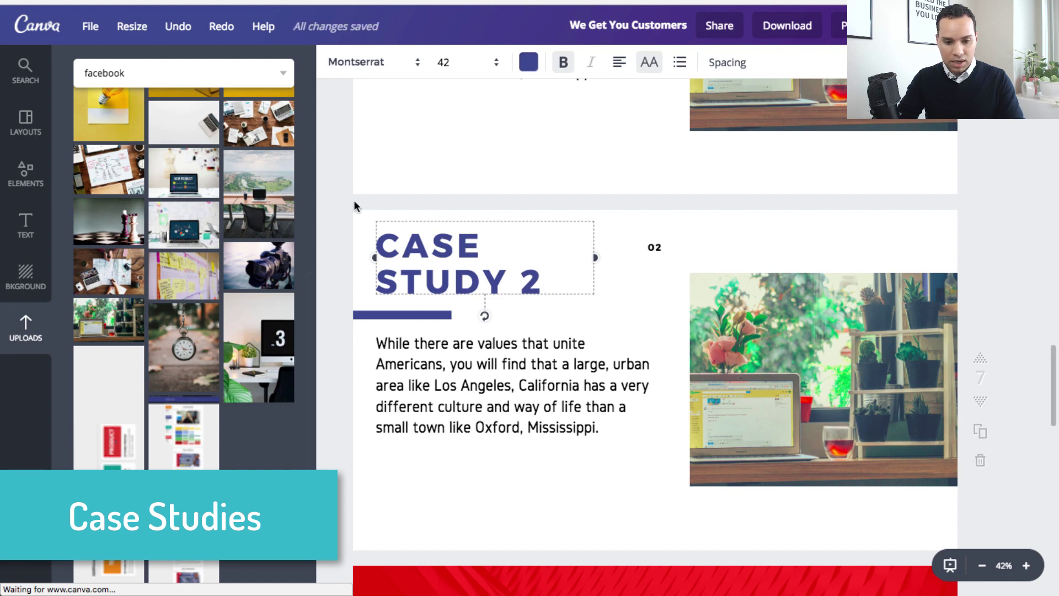
- Replace the Case Study 2 photo with the uploaded photo of a hand-drawn people diagram on a wooden desk
scroll(165, 221, up, 3)
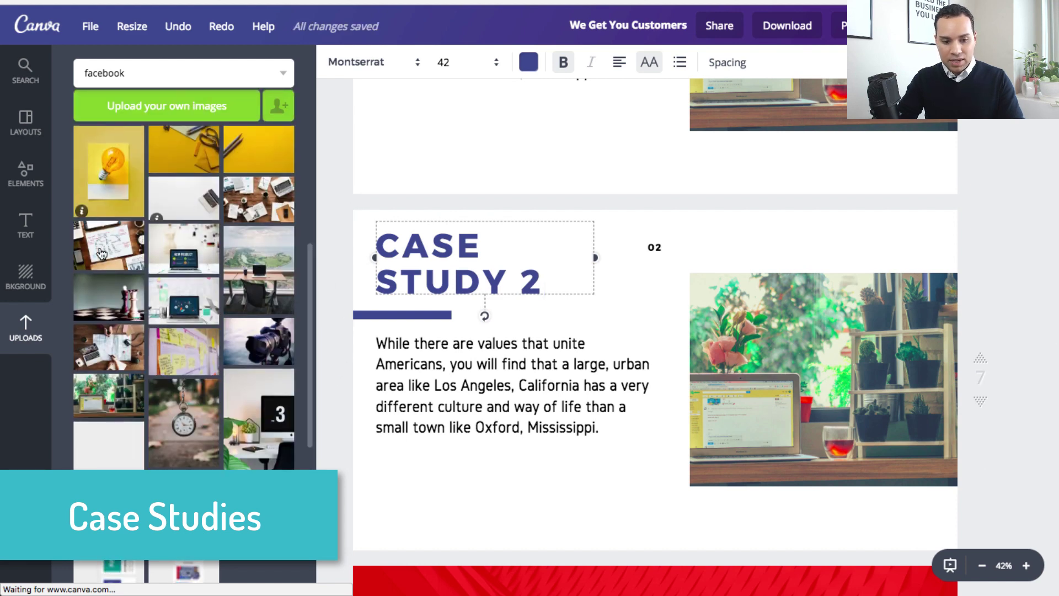
mouse_move(109, 245)
mouse_down()
mouse_move(827, 386)
mouse_move(828, 401)
mouse_move(122, 260)
mouse_move(702, 374)
mouse_move(850, 377)
mouse_up()
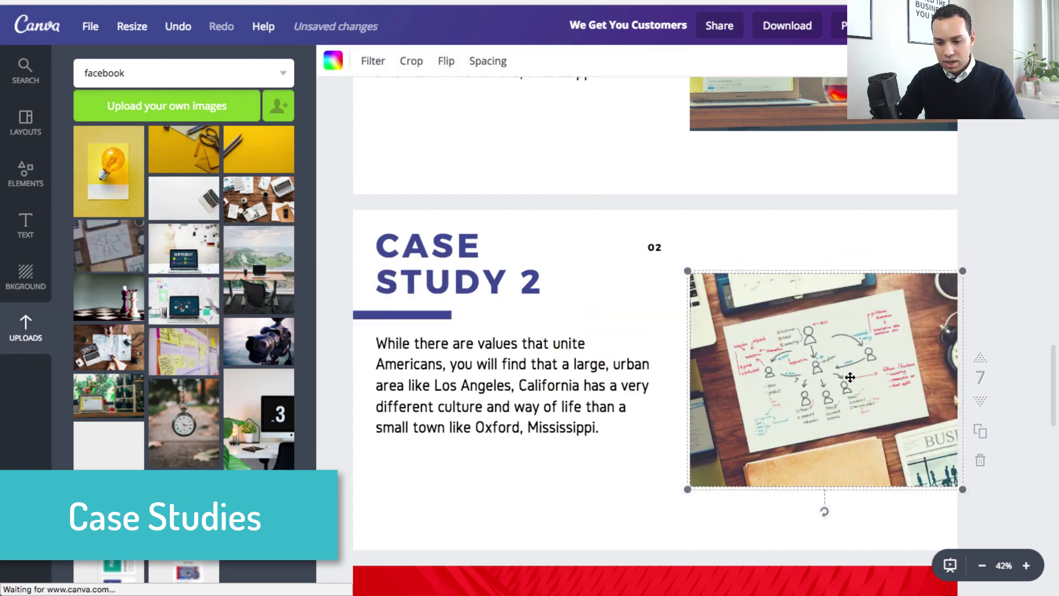
click(617, 518)
- Add the uploaded round Canva logo, shrink it, tilt it slightly counterclockwise and place it over the photo's lower-left corner
scroll(143, 348, down, 10)
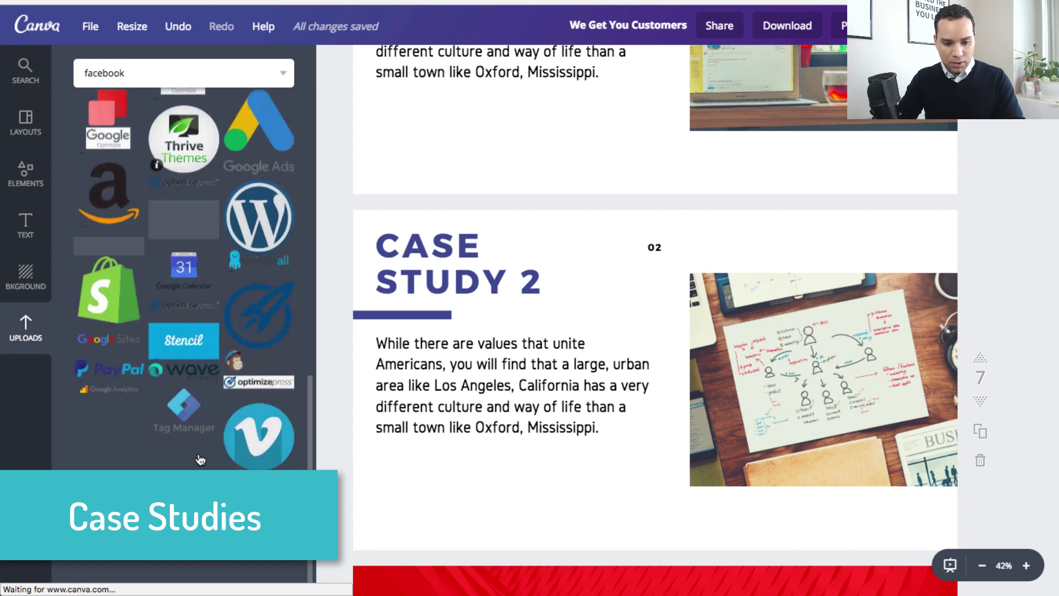
scroll(202, 414, down, 4)
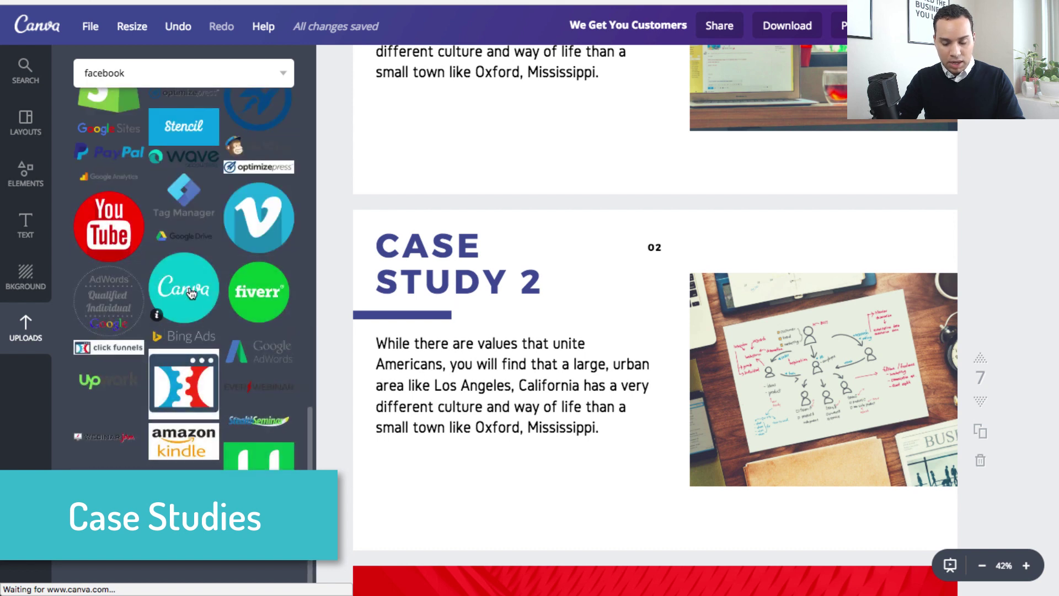
click(190, 292)
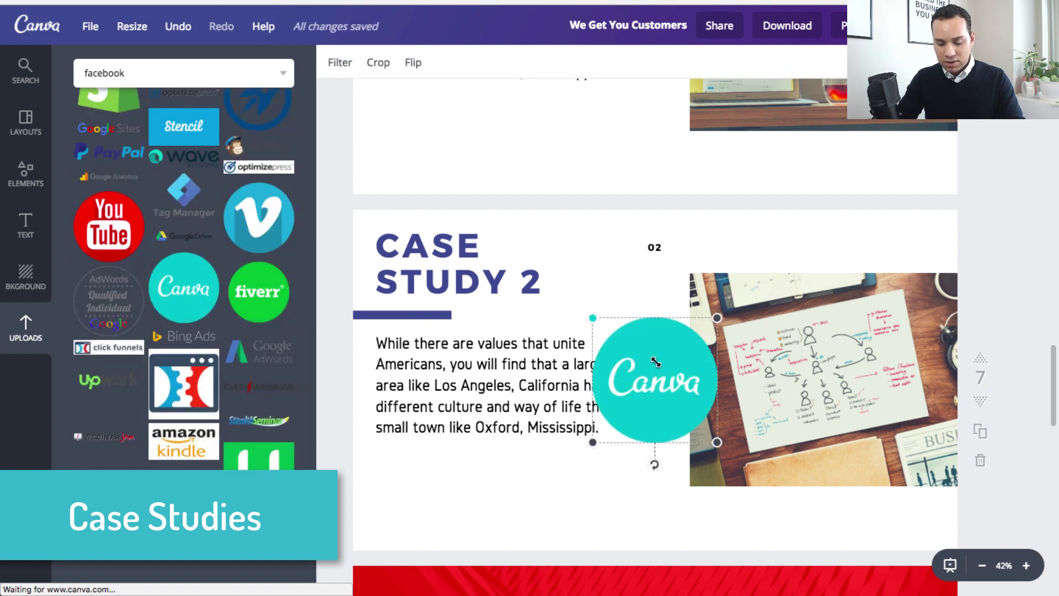
drag(656, 362, 662, 368)
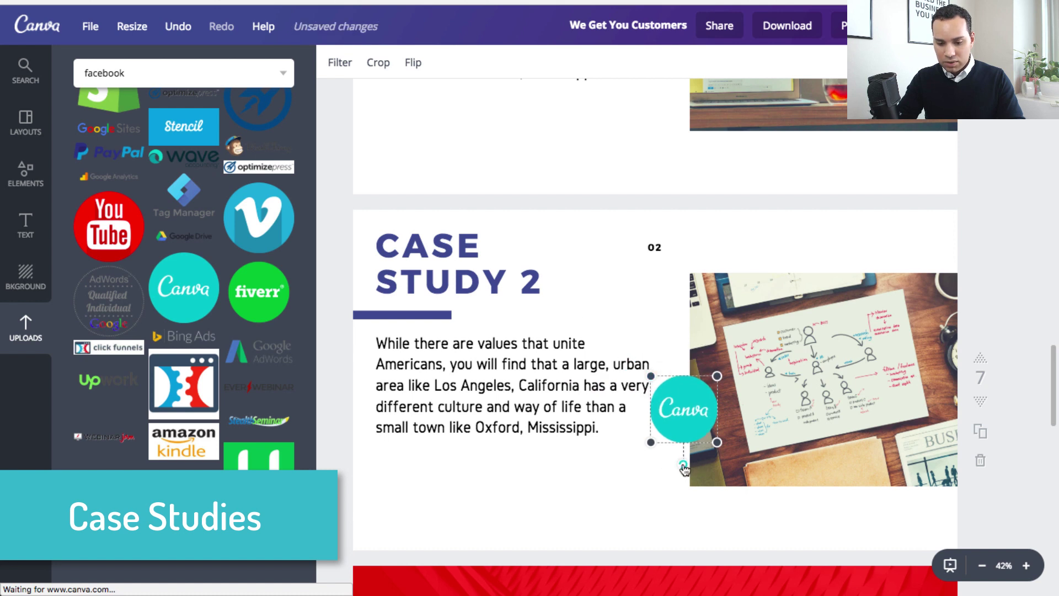
drag(684, 468, 703, 462)
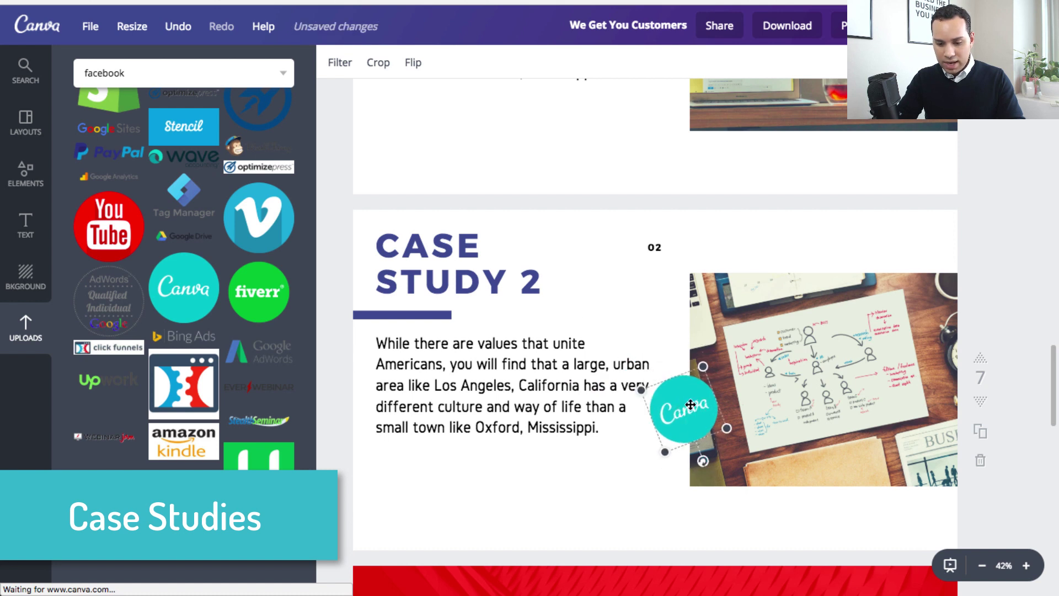
drag(691, 405, 704, 469)
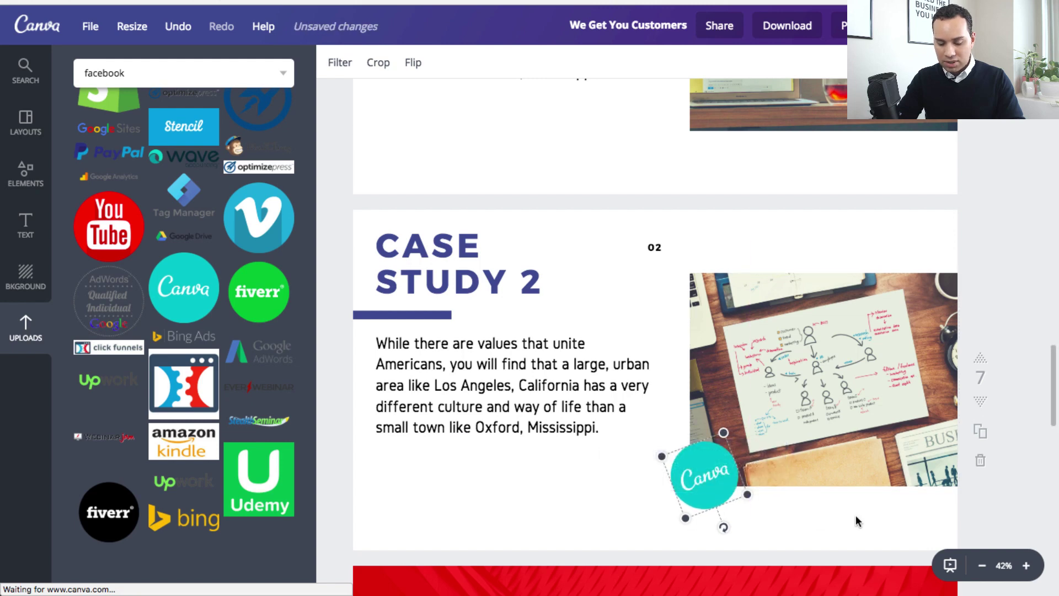
click(855, 521)
- Try to delete the left speaker from the Speakers slide using a group selection, and undo the deletions that also remove the red overlay
scroll(901, 339, down, 1)
scroll(901, 339, up, 2)
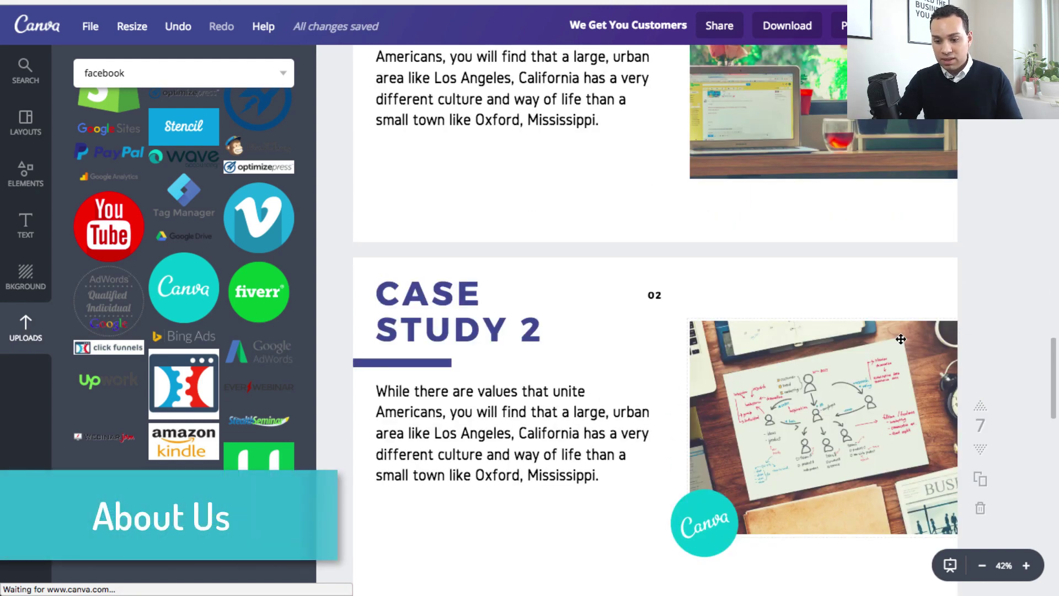
scroll(901, 339, down, 3)
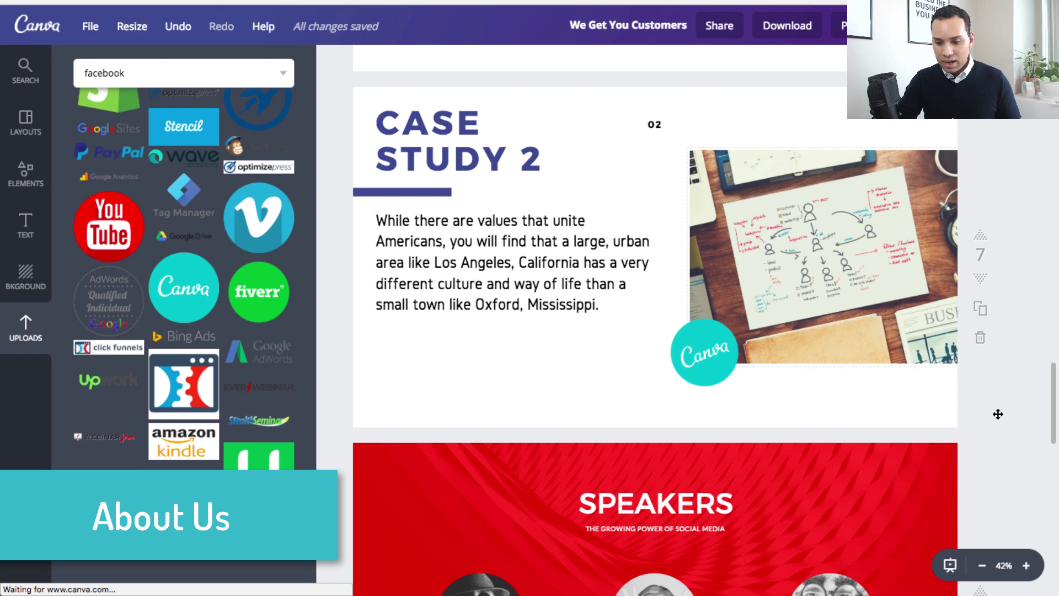
scroll(998, 373, down, 9)
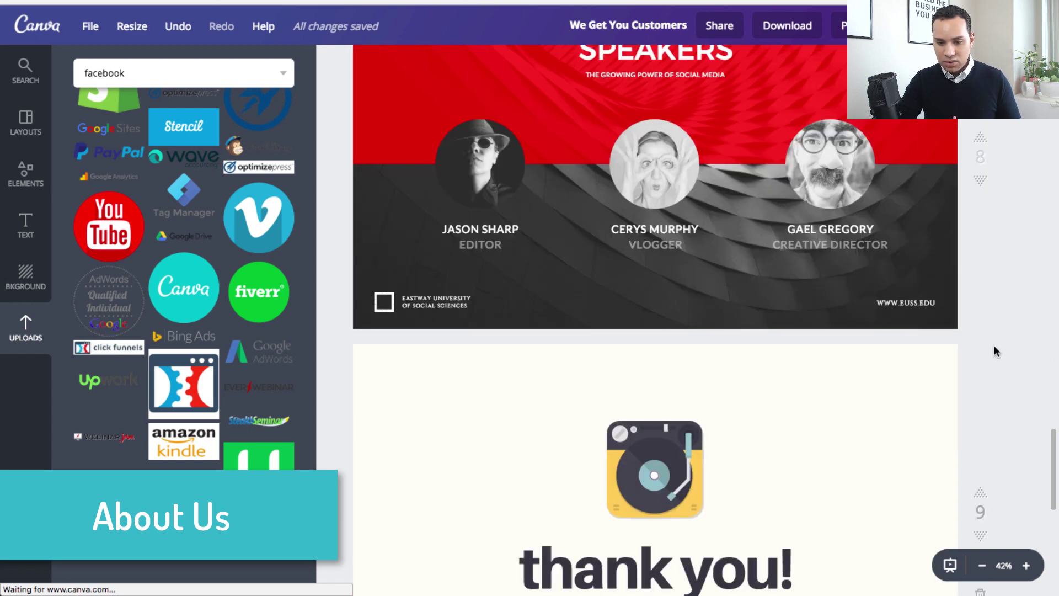
scroll(994, 346, up, 2)
scroll(997, 352, up, 1)
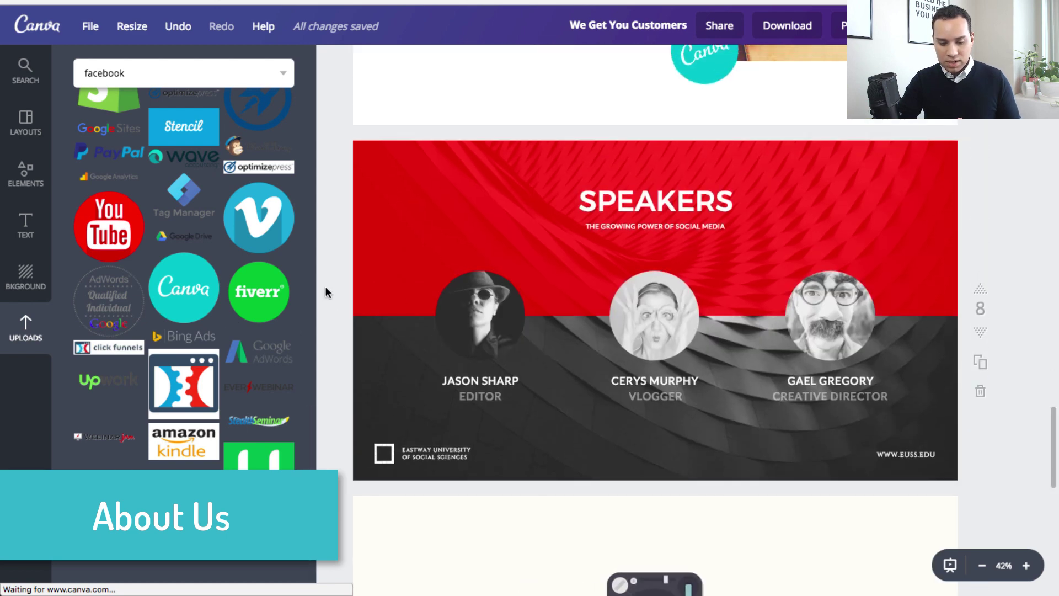
drag(529, 371, 541, 416)
key(Delete)
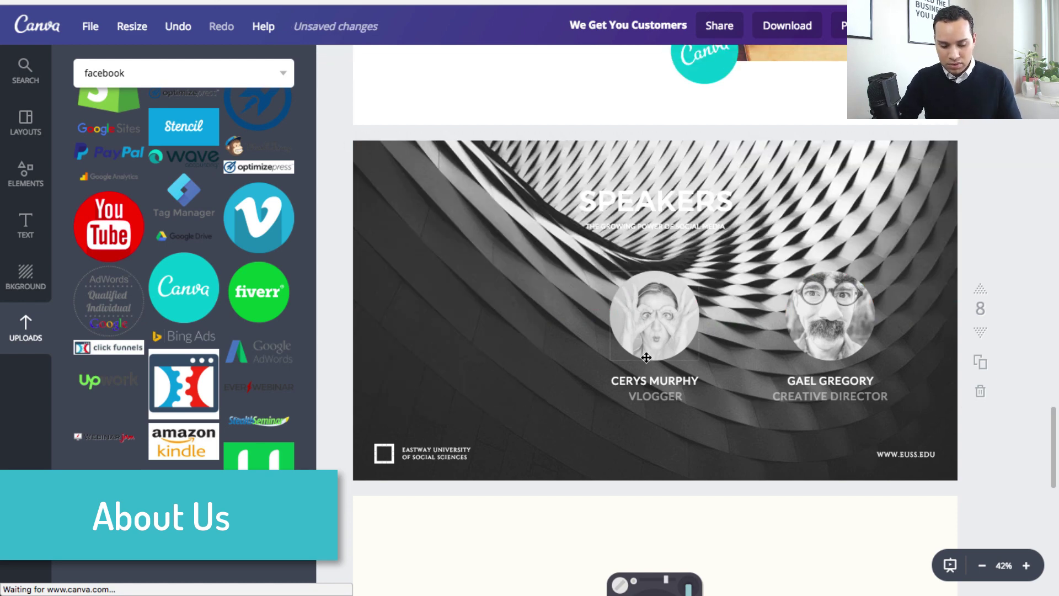
key(ctrl+z)
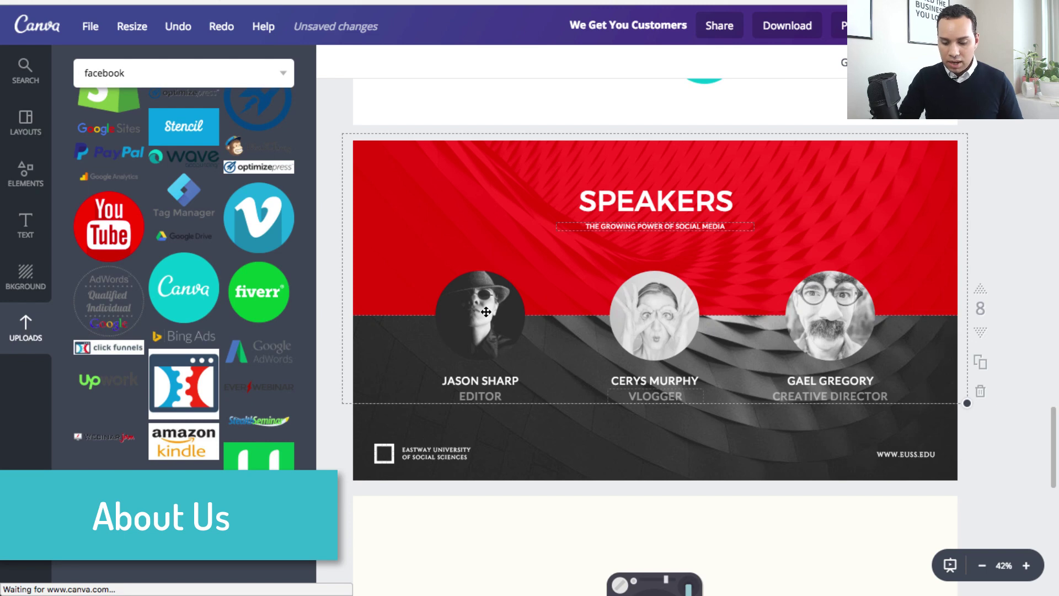
key(Delete)
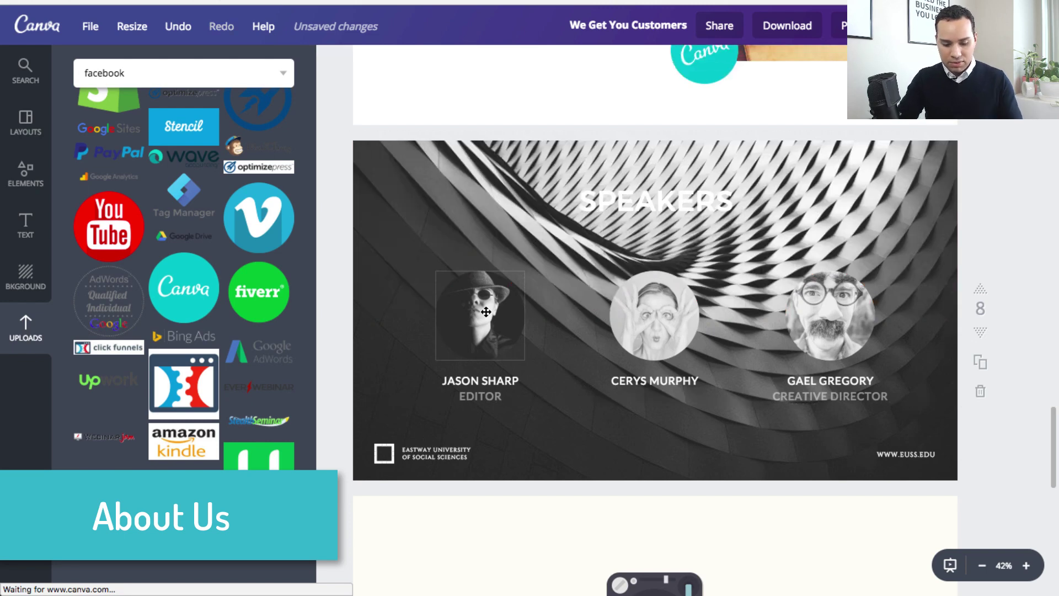
key(ctrl+z)
key(ctrl+z)
key(ctrl+z)
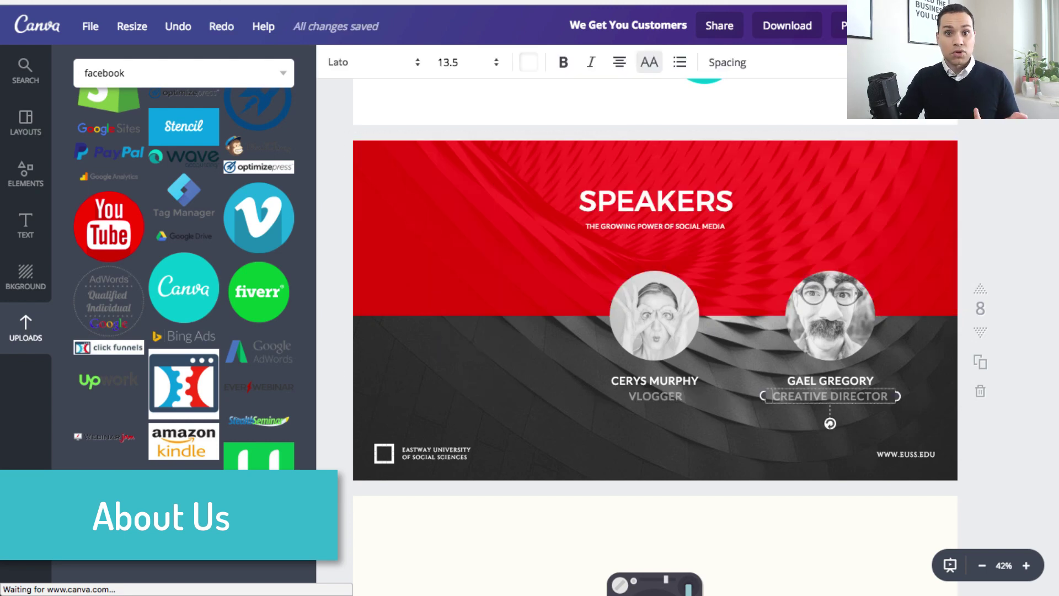
- Delete the right speaker's role, name and entire photo element from the Speakers slide
key(Delete)
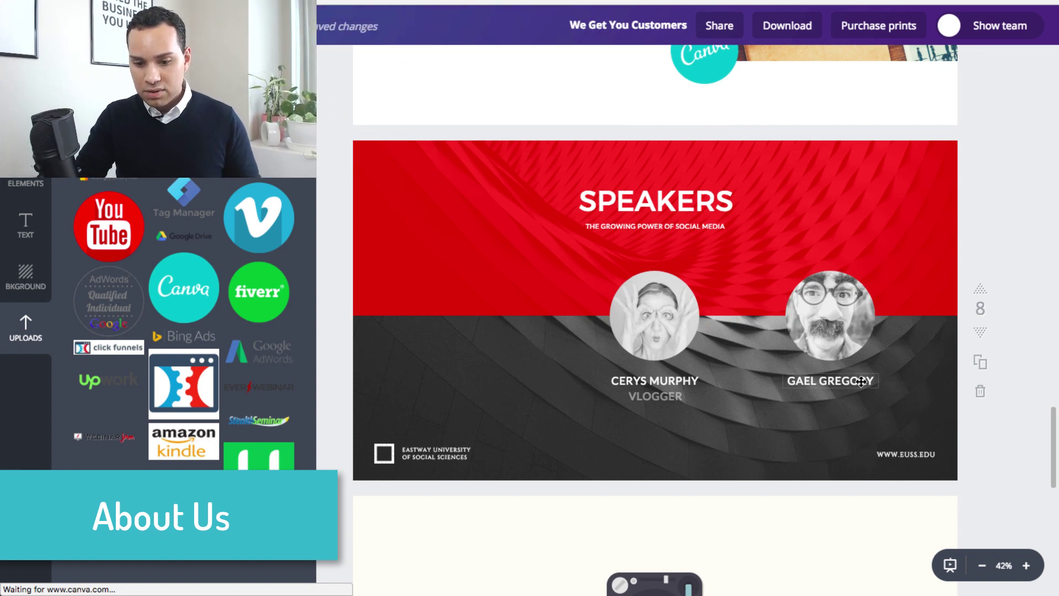
click(860, 380)
key(Delete)
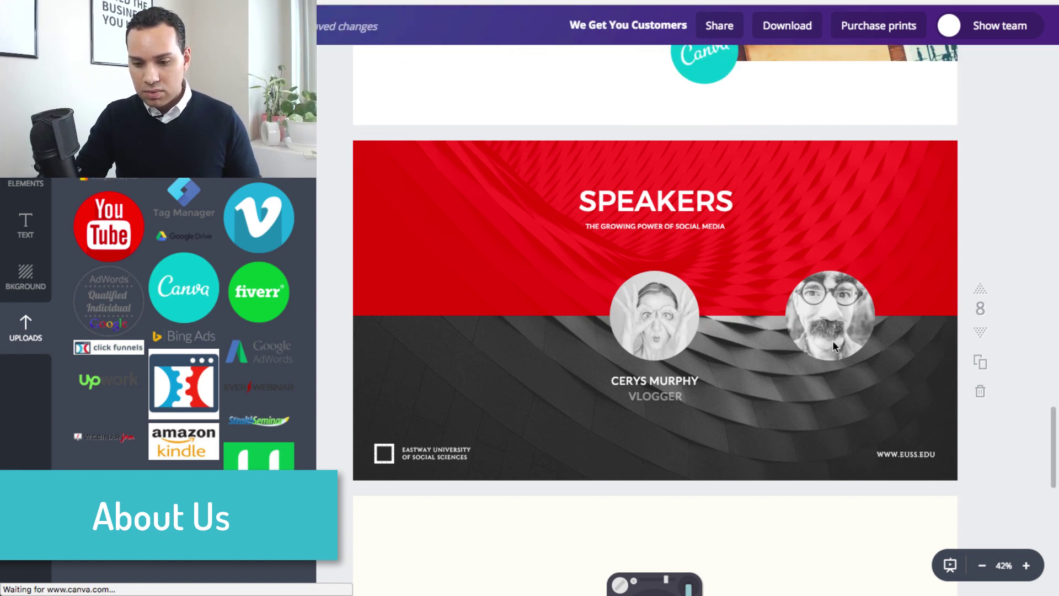
click(835, 346)
click(1041, 62)
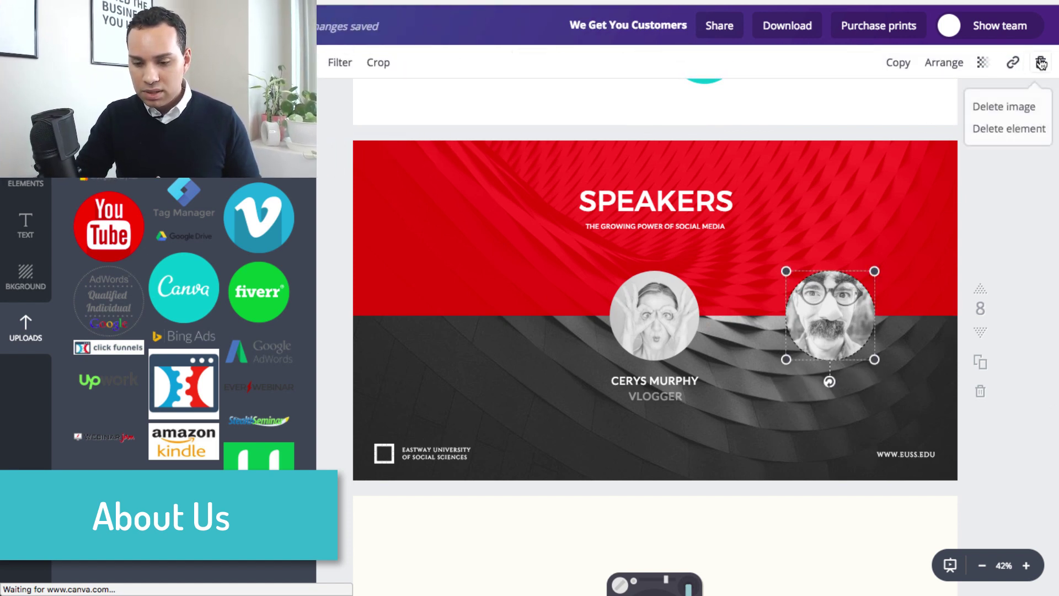
click(1030, 132)
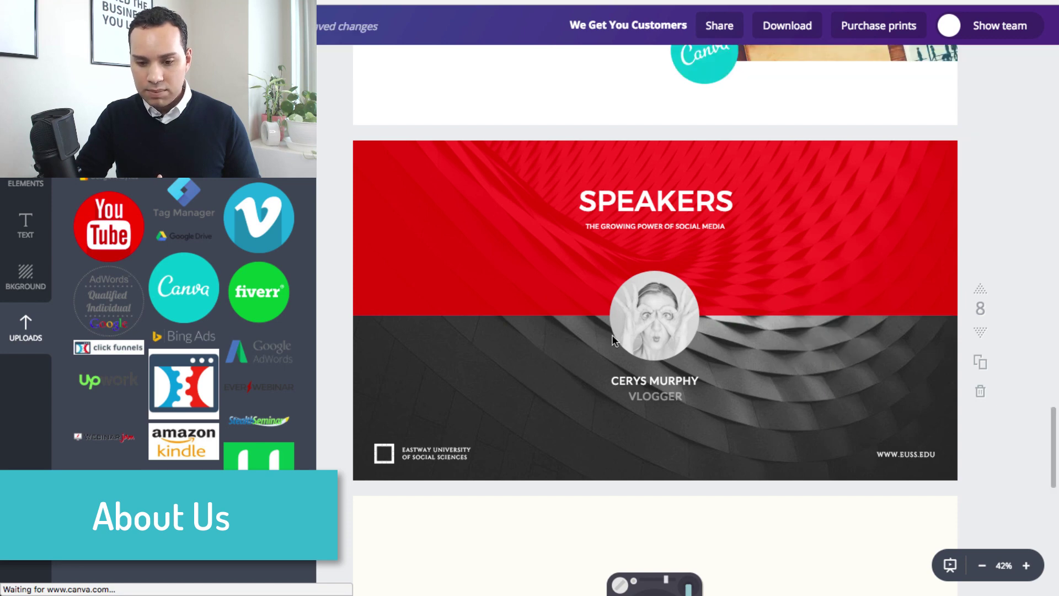
- Replace the remaining speaker's round photo with the uploaded portrait of a smiling man in a patterned shirt
scroll(239, 245, up, 15)
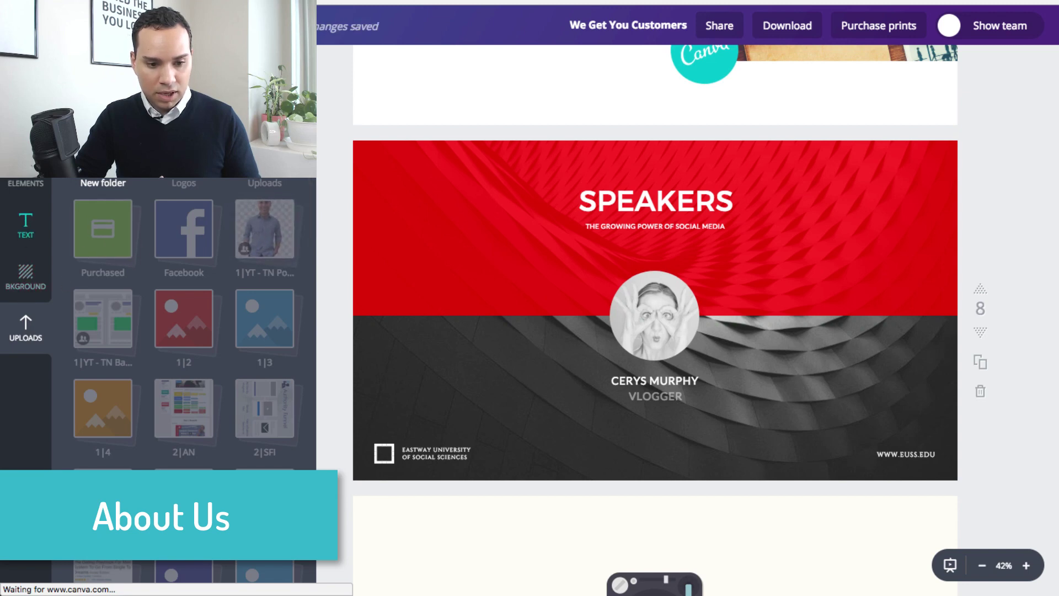
click(25, 325)
drag(132, 232, 650, 316)
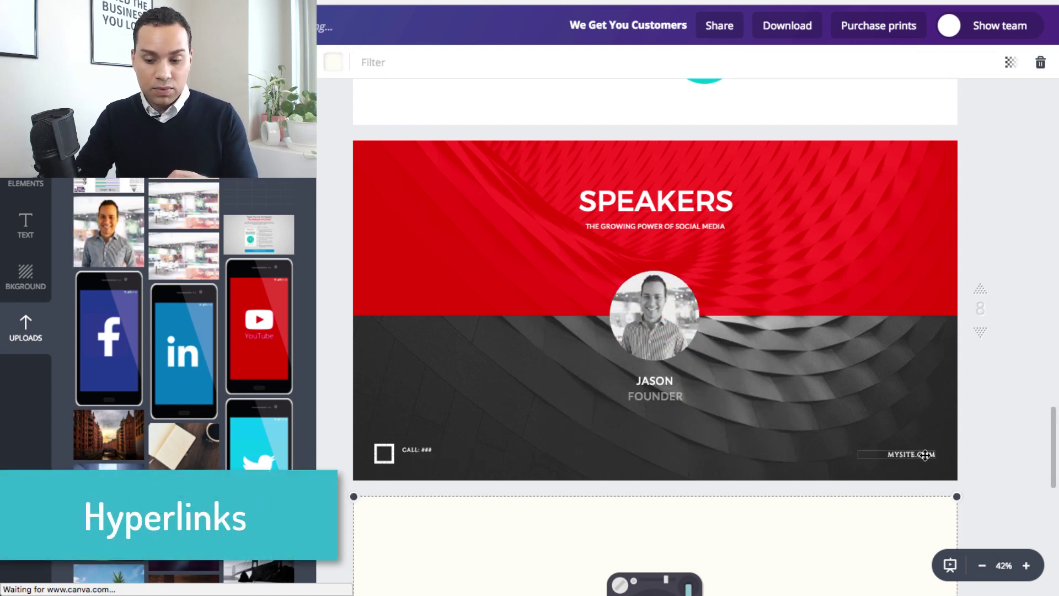
- Check the hyperlink option for the MYSITE.COM text and close it without adding a URL
click(925, 454)
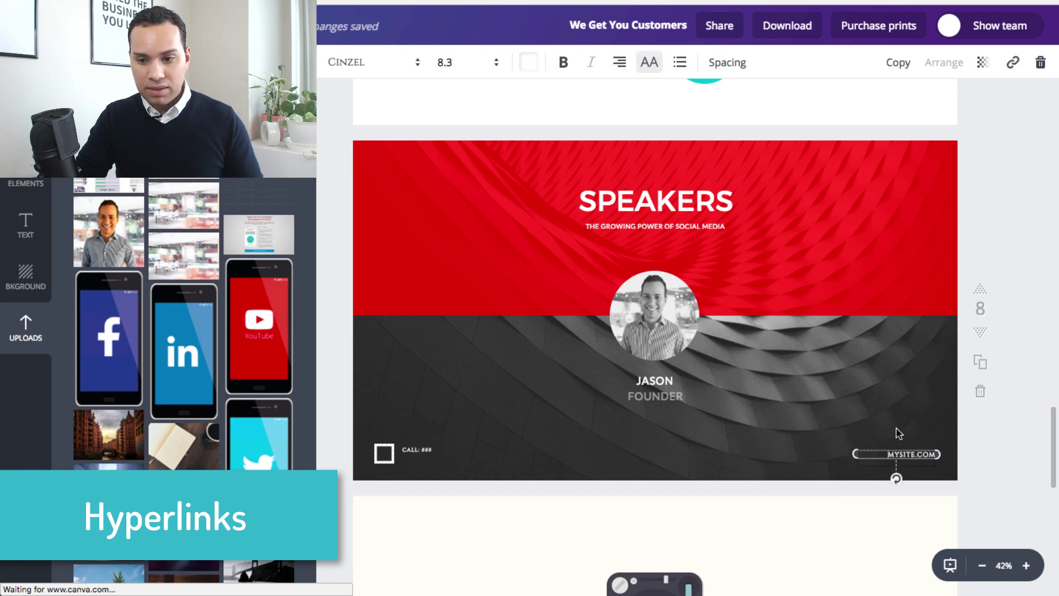
click(1014, 65)
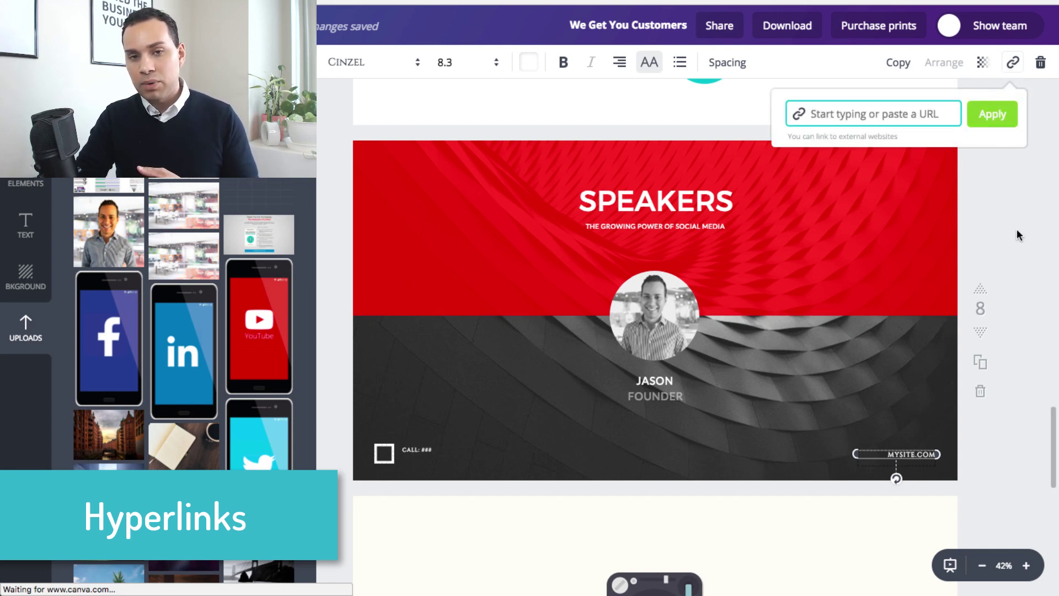
key(Escape)
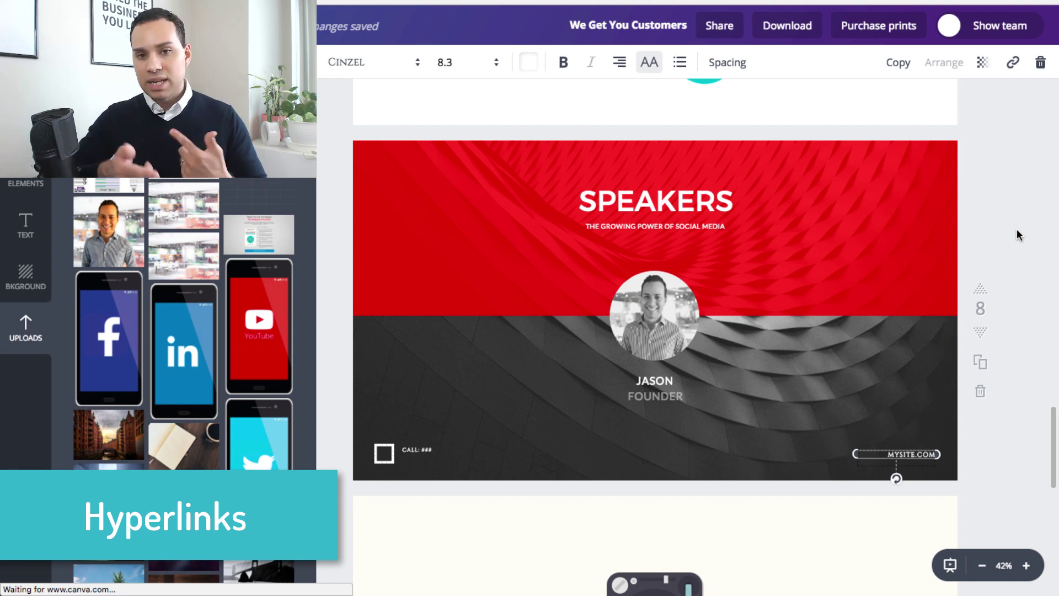
click(428, 450)
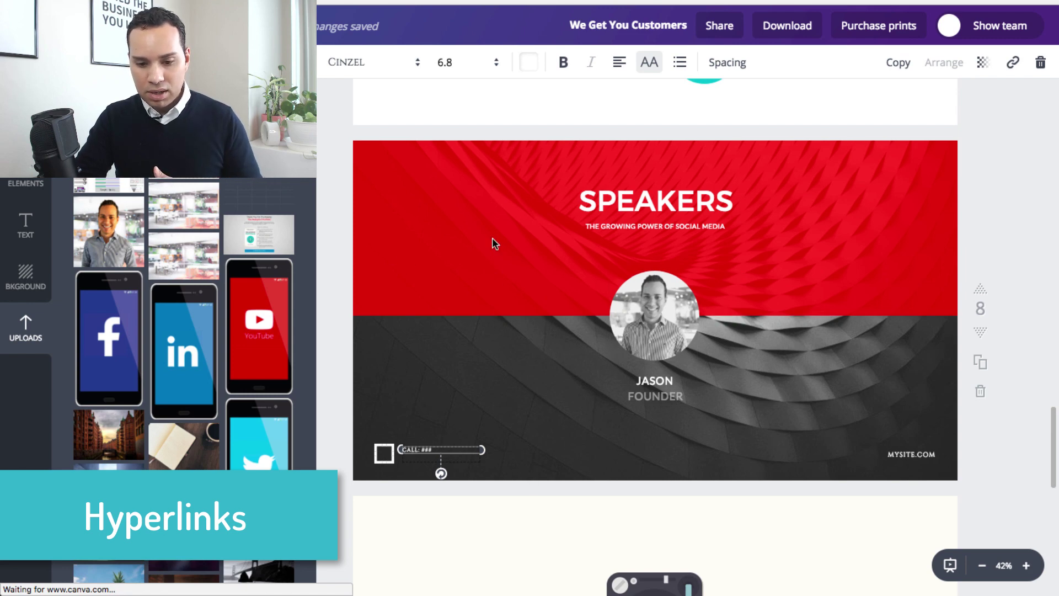
- Recolor the red overlay across the upper half of the Speakers slide to the blue brand color
scroll(576, 275, up, 10)
scroll(576, 274, down, 10)
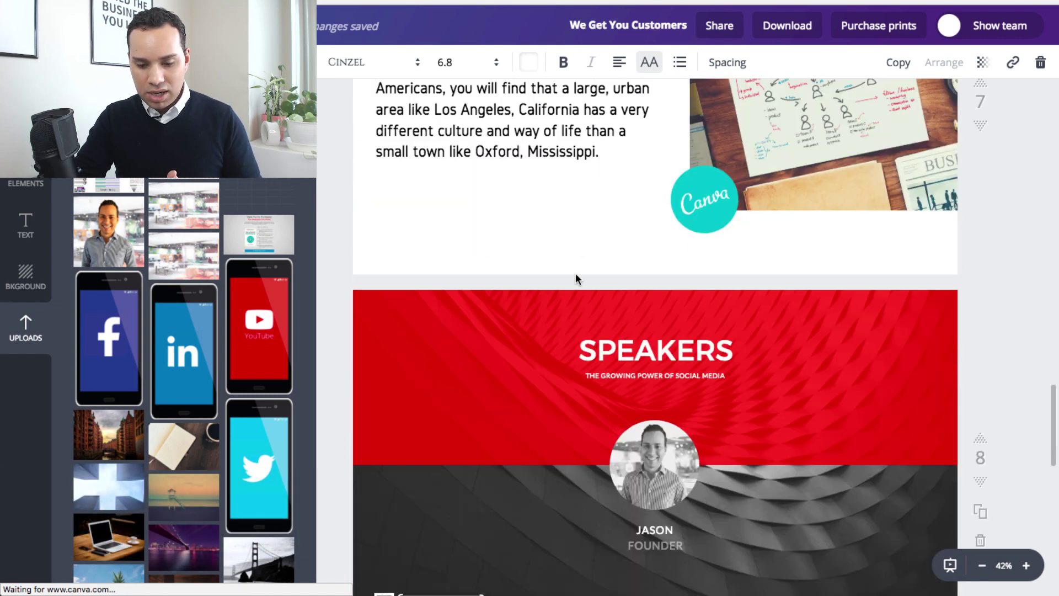
click(416, 108)
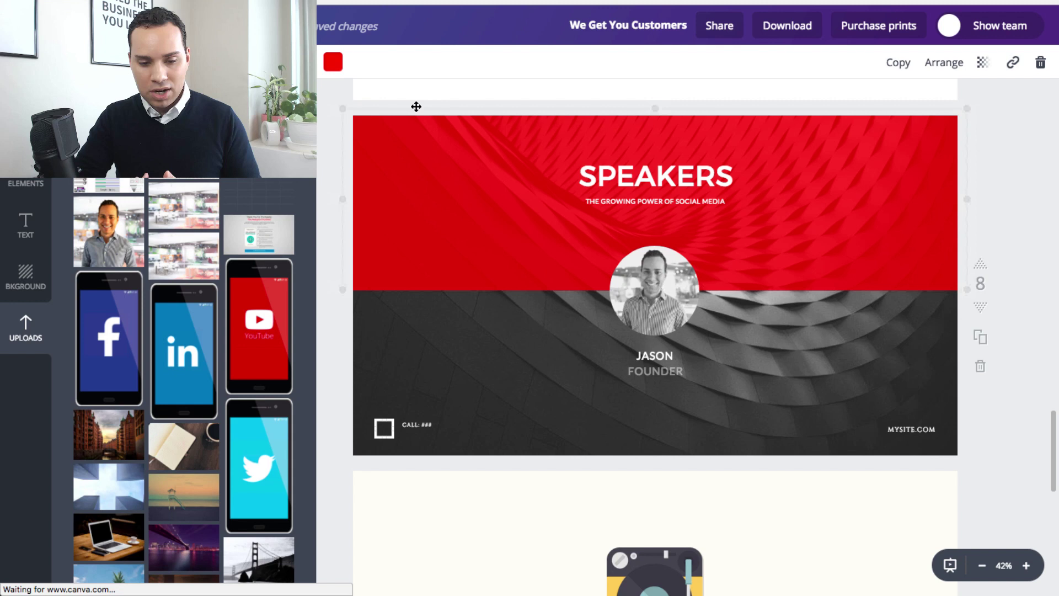
click(334, 63)
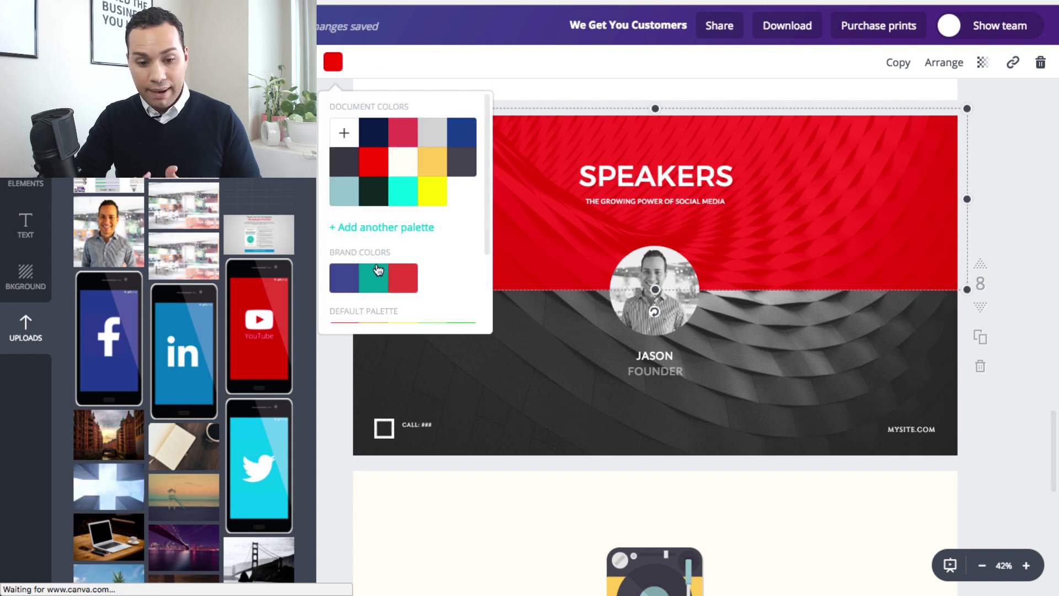
click(344, 278)
click(1024, 352)
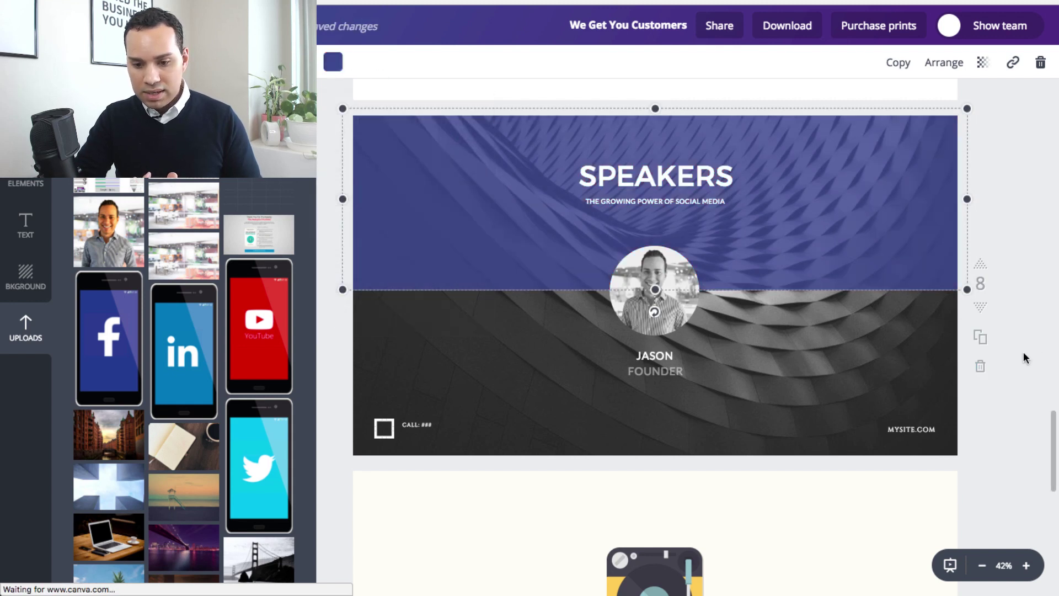
click(1024, 352)
scroll(1024, 352, up, 2)
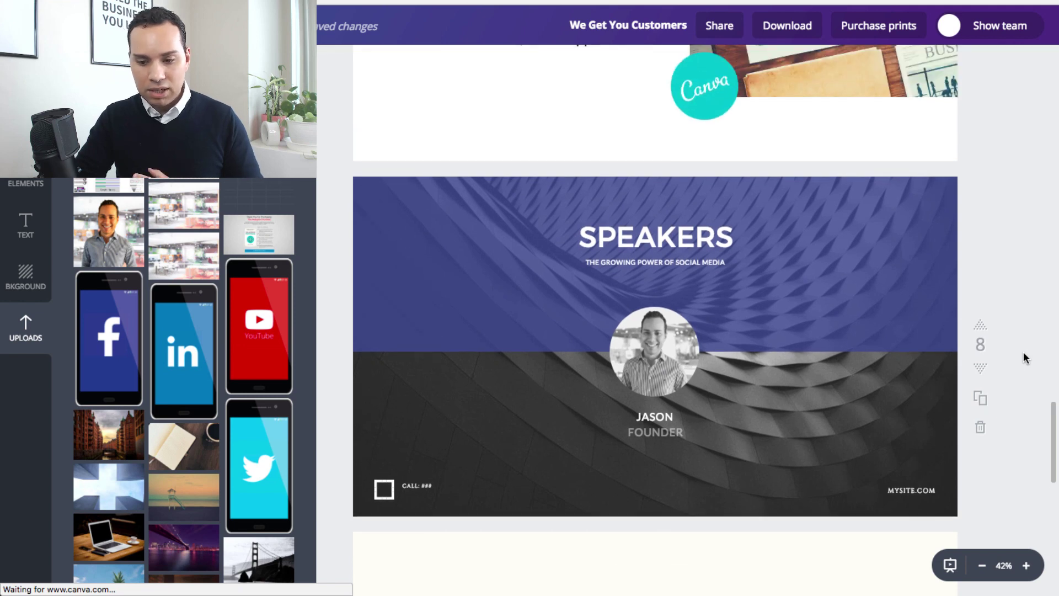
- Delete the "thank you!" and "Our Vision" slides that follow the Speakers slide
scroll(1024, 352, down, 5)
scroll(1024, 352, down, 2)
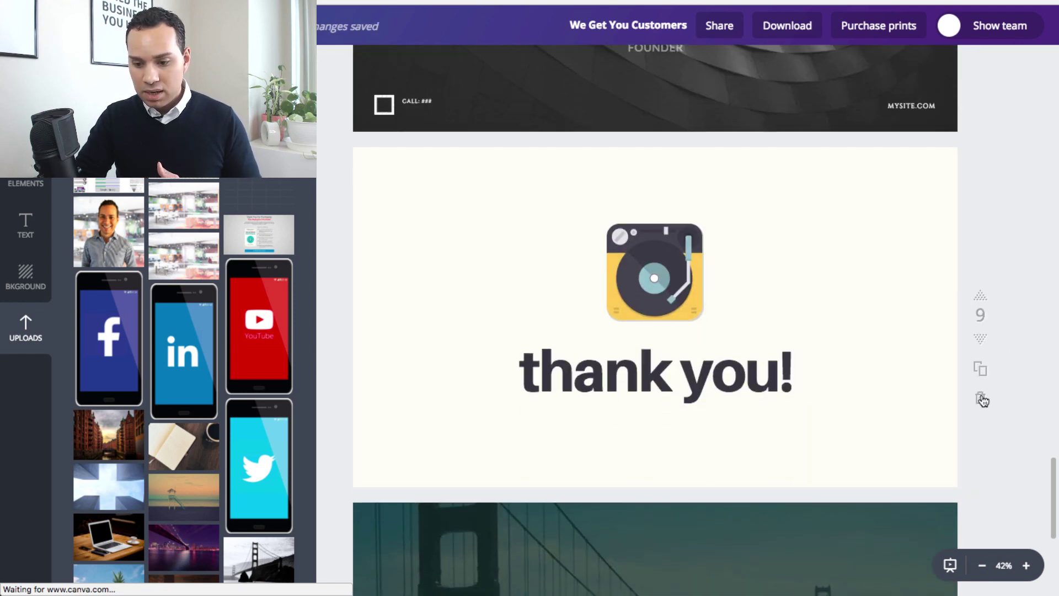
click(980, 399)
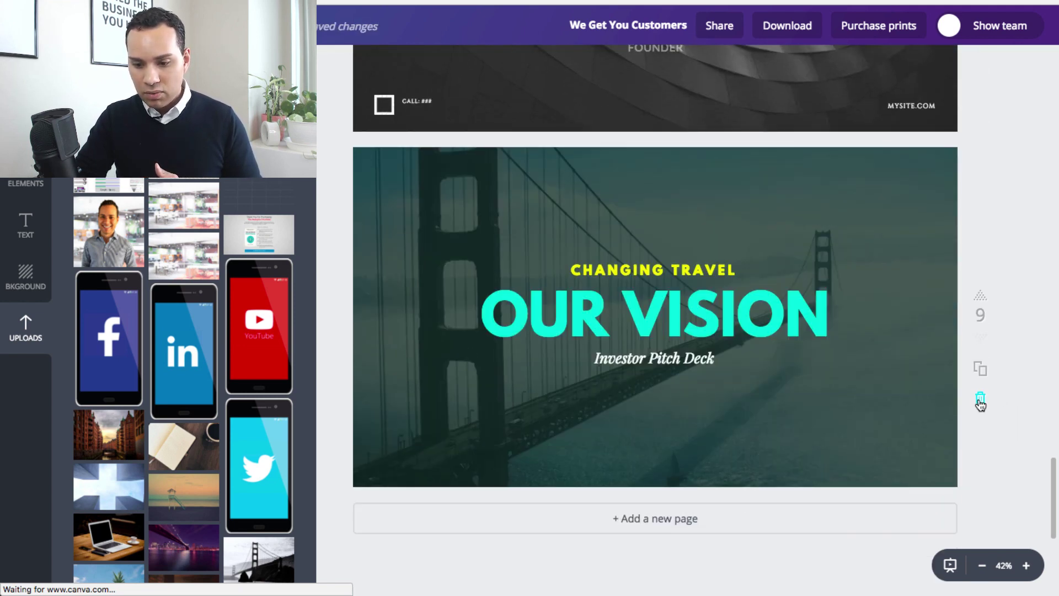
- Review the whole deck from the cover through the services, What We Do, case study and Speakers slides
scroll(1008, 191, up, 20)
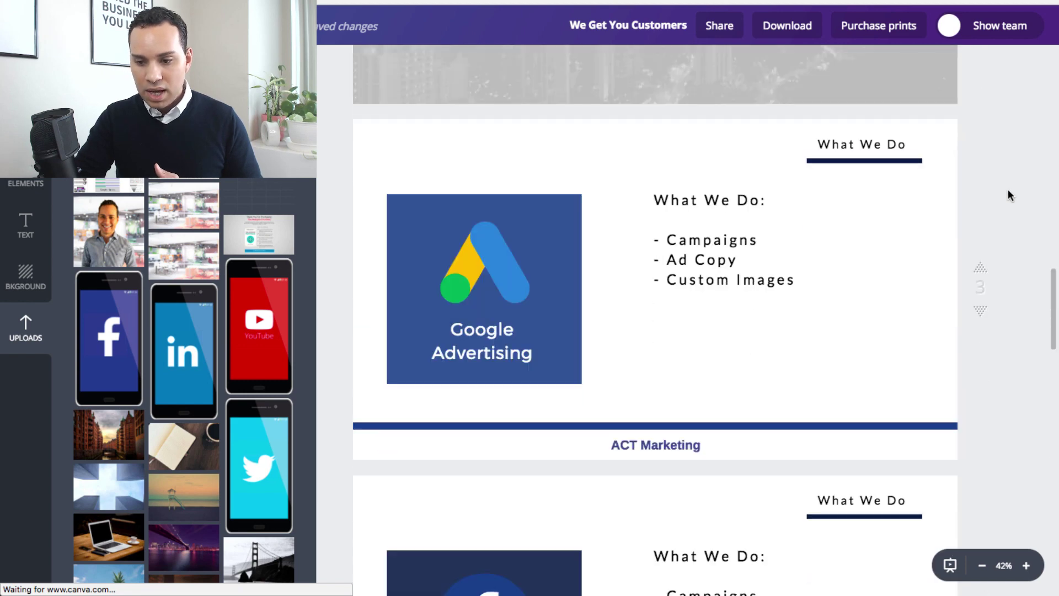
scroll(1008, 194, up, 3)
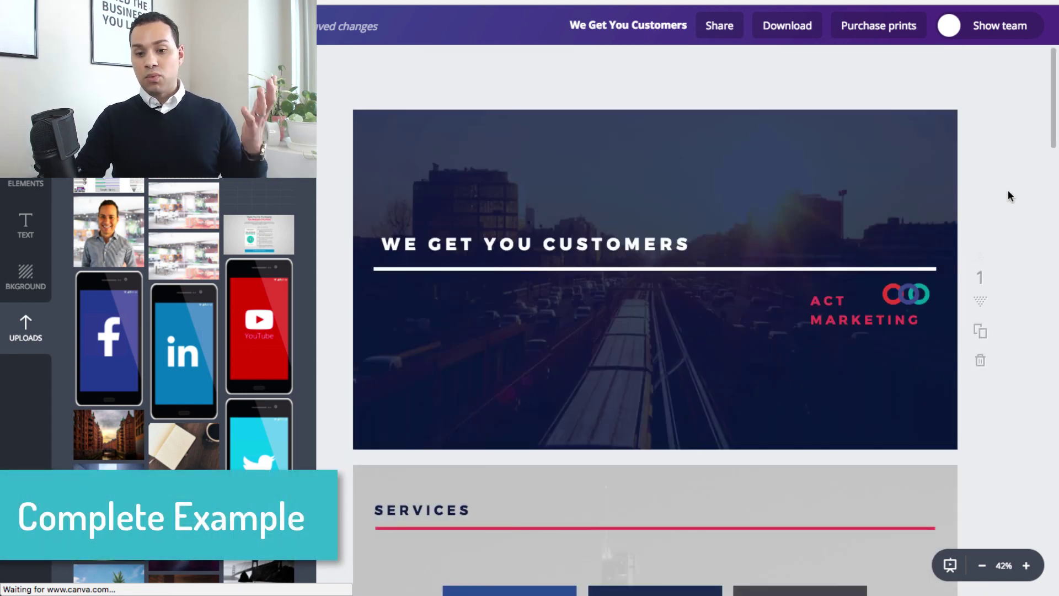
scroll(1009, 194, down, 3)
scroll(1008, 191, down, 10)
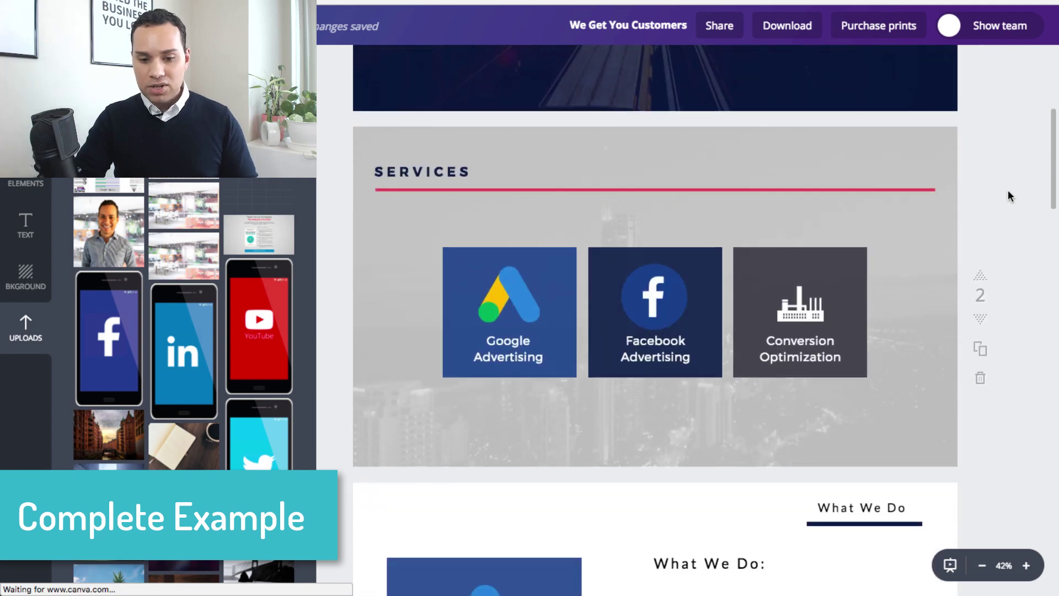
scroll(1008, 191, down, 12)
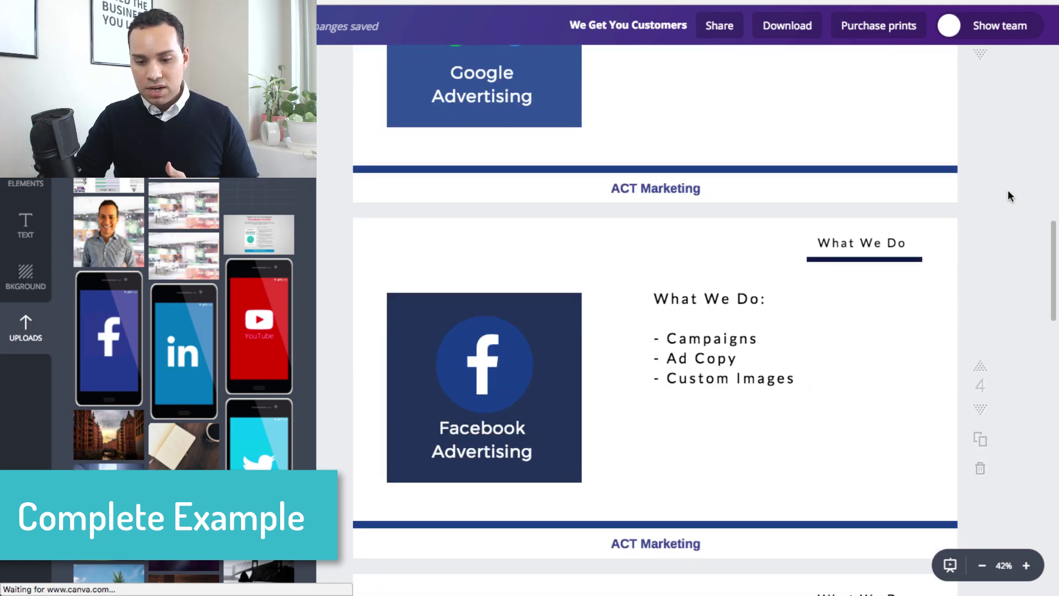
scroll(1008, 193, down, 10)
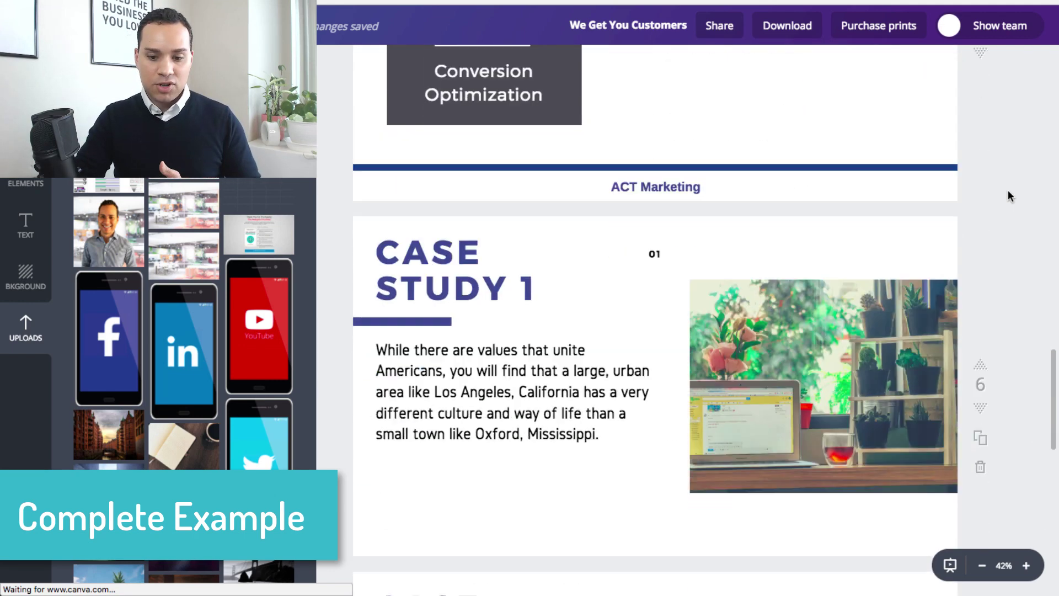
scroll(1008, 190, down, 5)
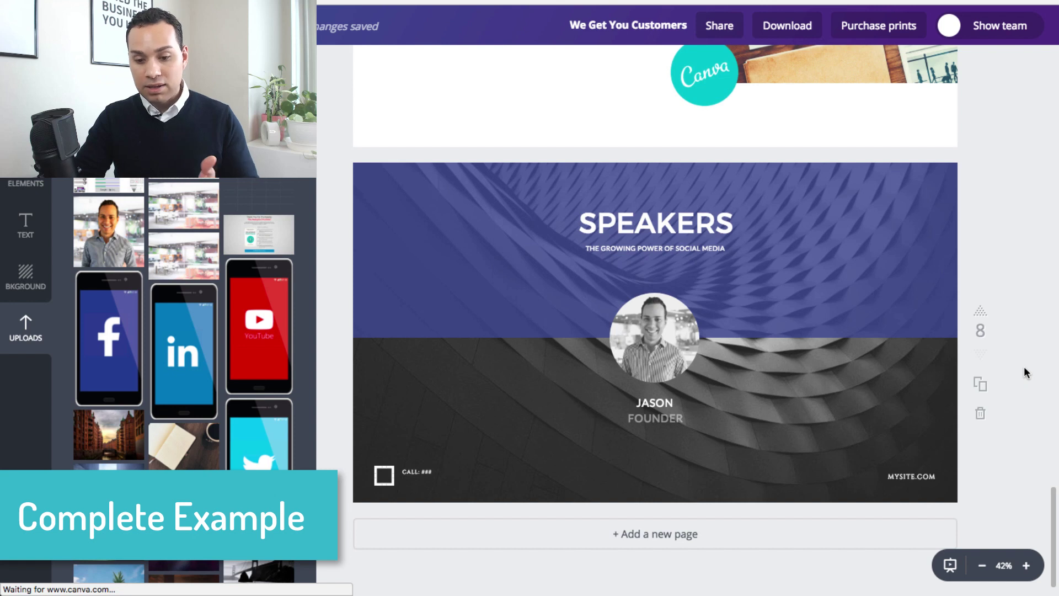
- Change the Speakers slide's title to ABOUT US and its subtitle to GENERATING MORE LEADS FOR YOUR BUSINESS
scroll(1024, 366, up, 1)
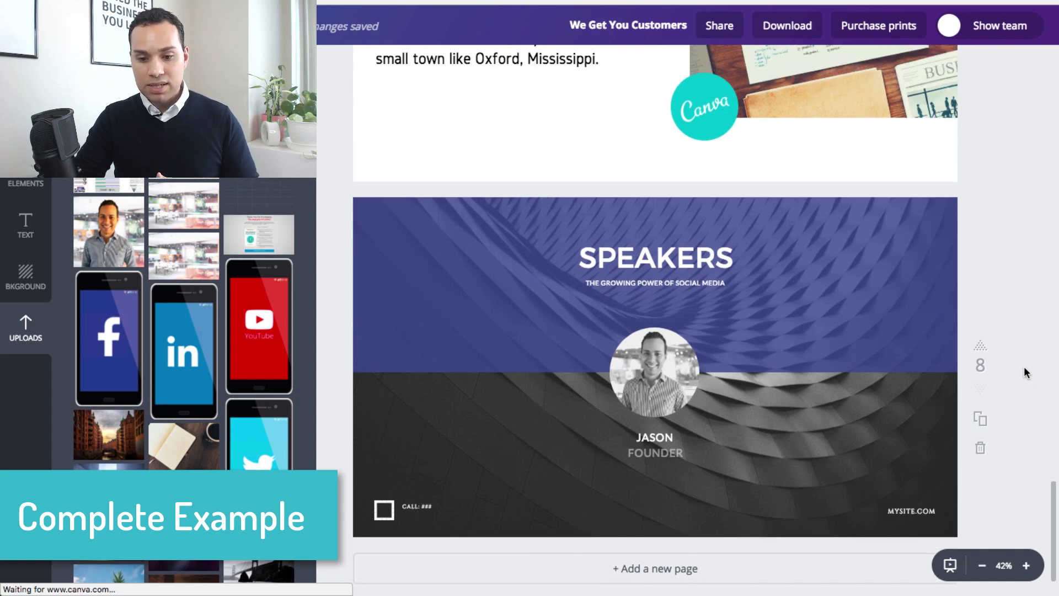
double_click(706, 260)
text(ABOUT U)
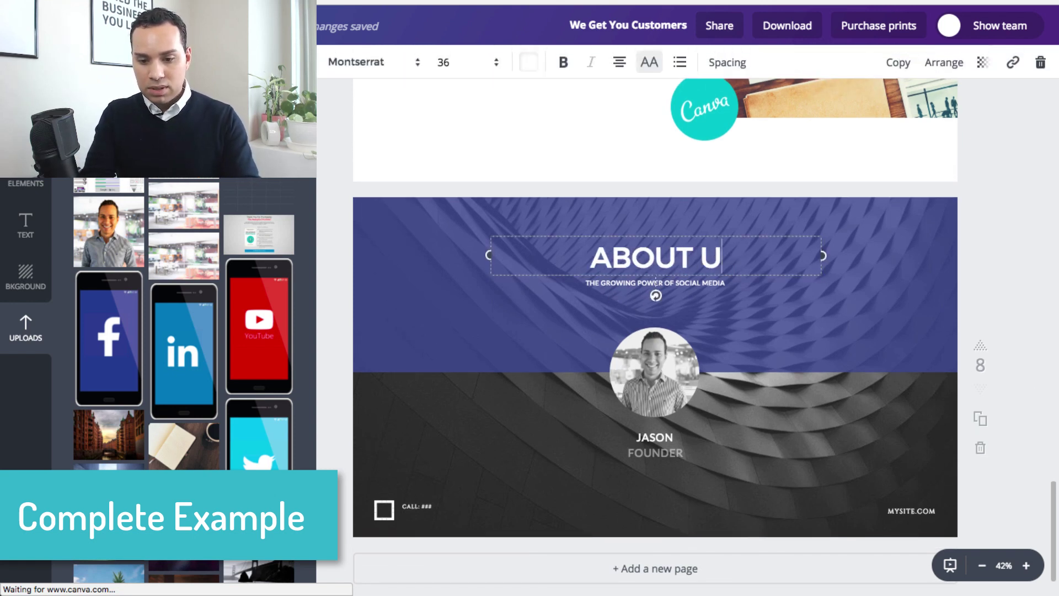
text(S)
click(1016, 284)
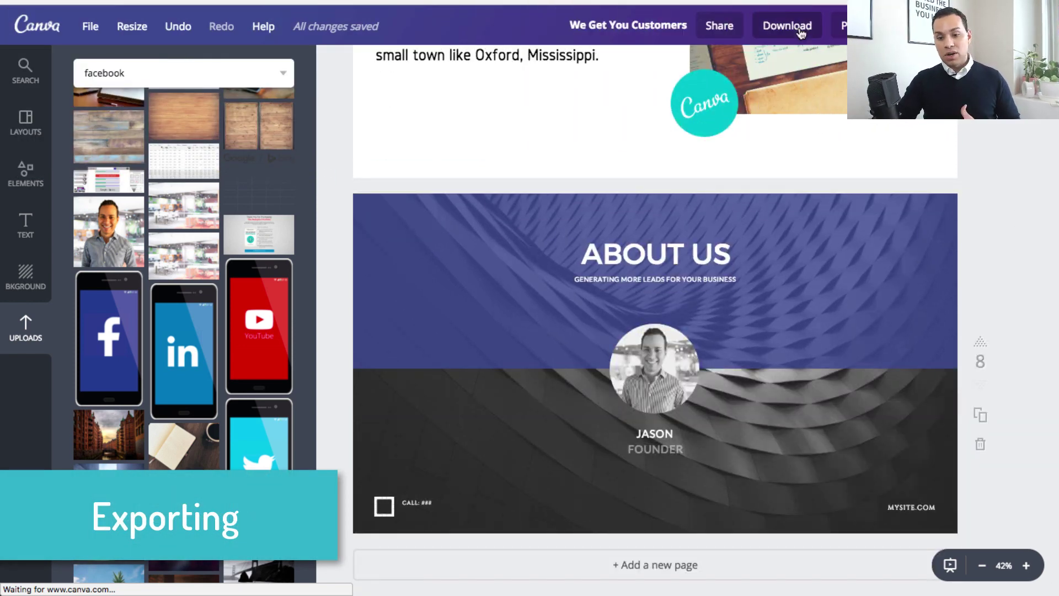
- Check the file types available for downloading the presentation and close the download options without exporting
click(800, 27)
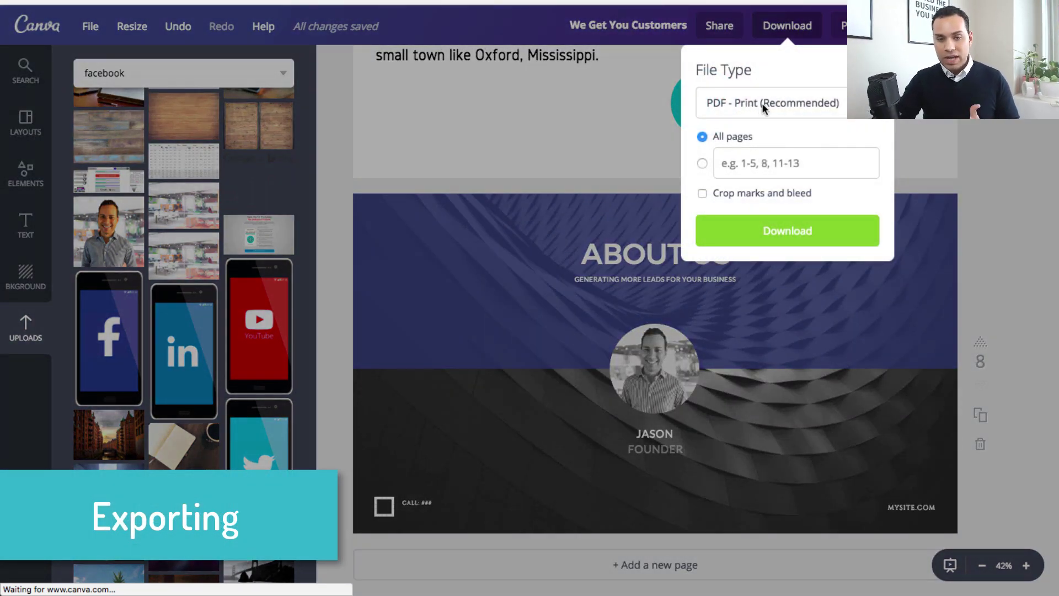
click(763, 103)
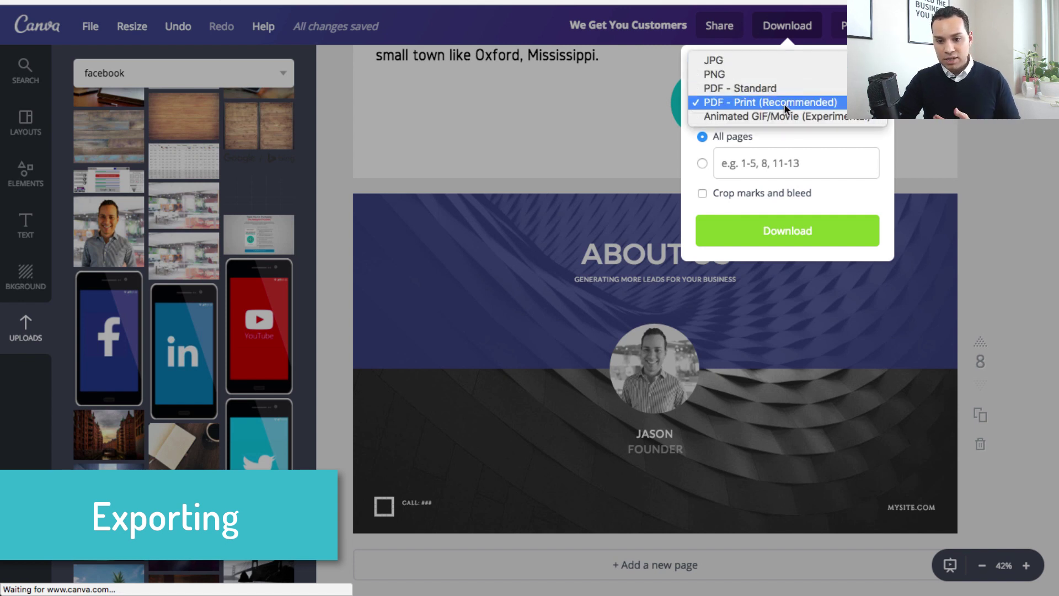
click(1019, 213)
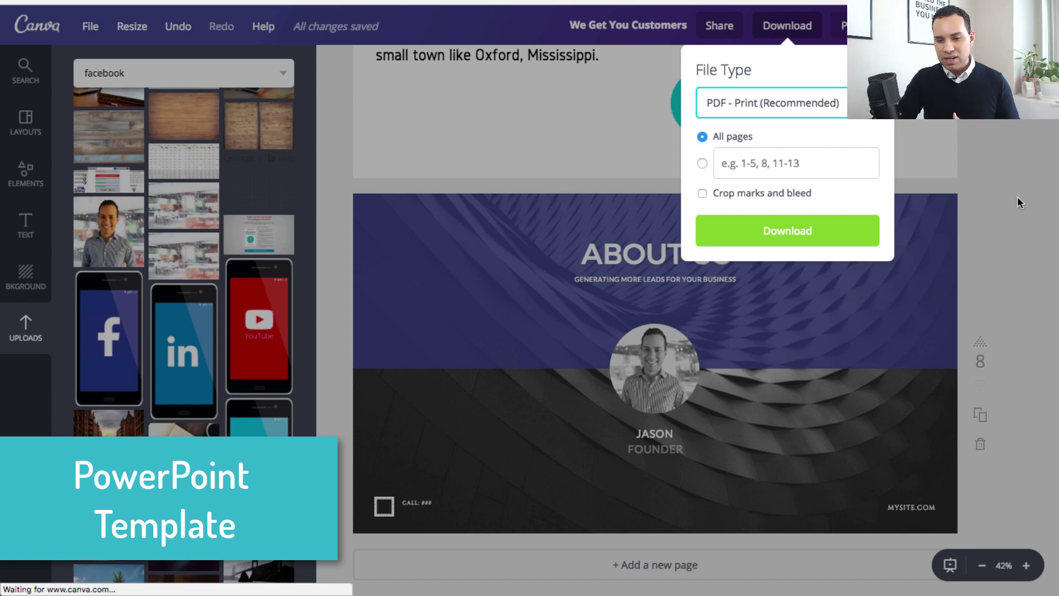
click(1018, 198)
- Duplicate the Case Study 2 slide and move the copy after the About Us slide
scroll(1018, 197, up, 2)
scroll(1020, 203, up, 5)
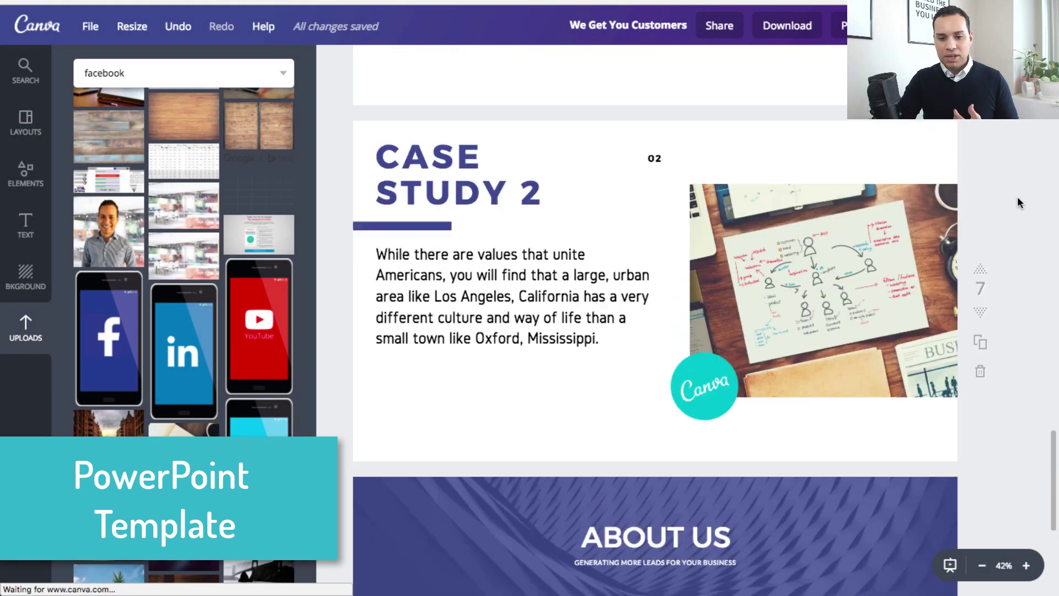
scroll(1019, 203, down, 4)
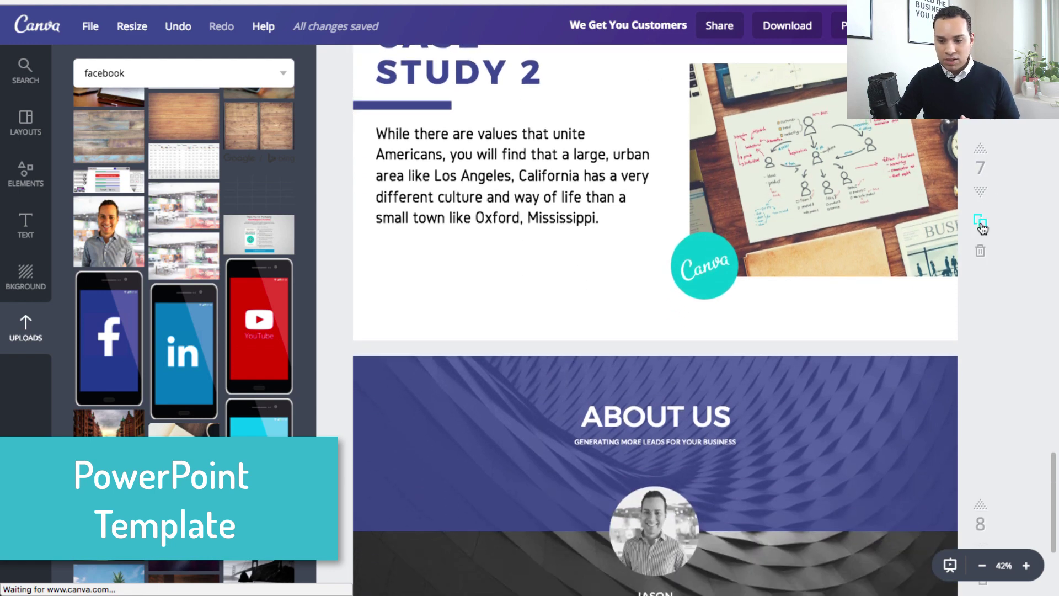
click(981, 223)
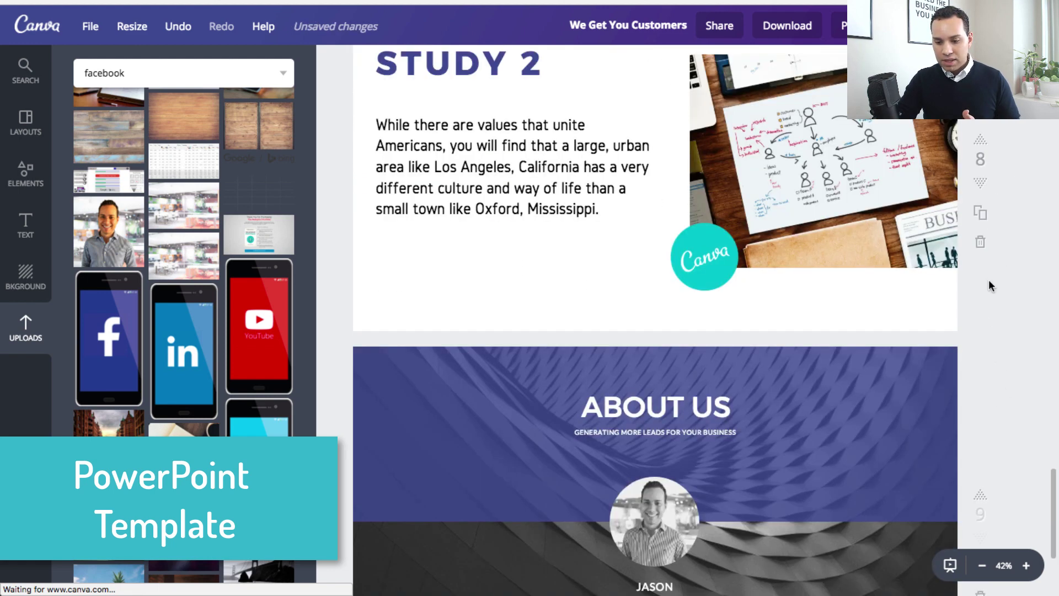
click(981, 182)
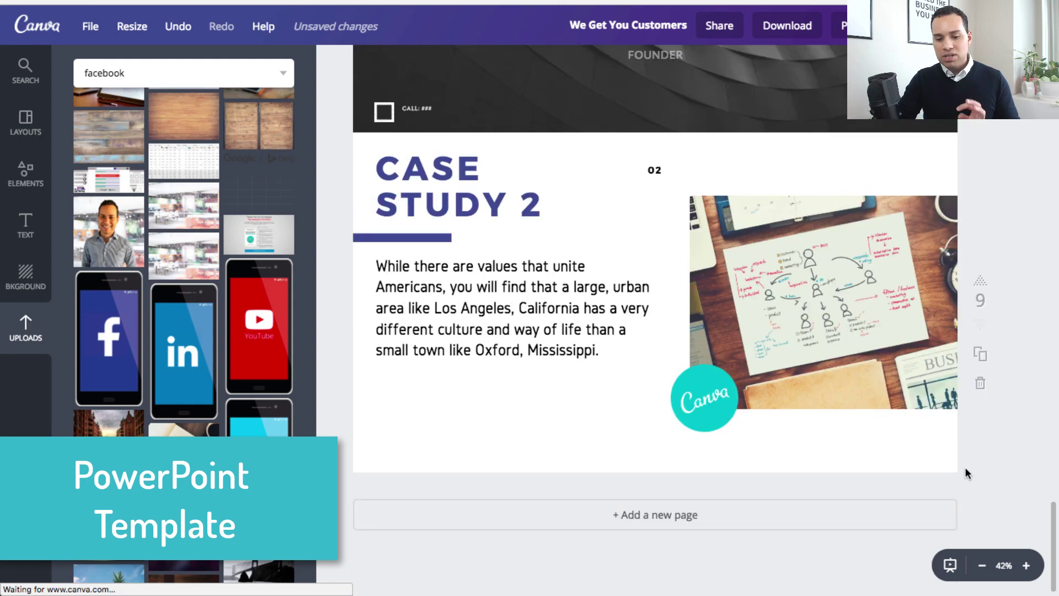
- Remove the round Canva badge and the body paragraph from the copied Case Study 2 slide
click(721, 404)
key(Delete)
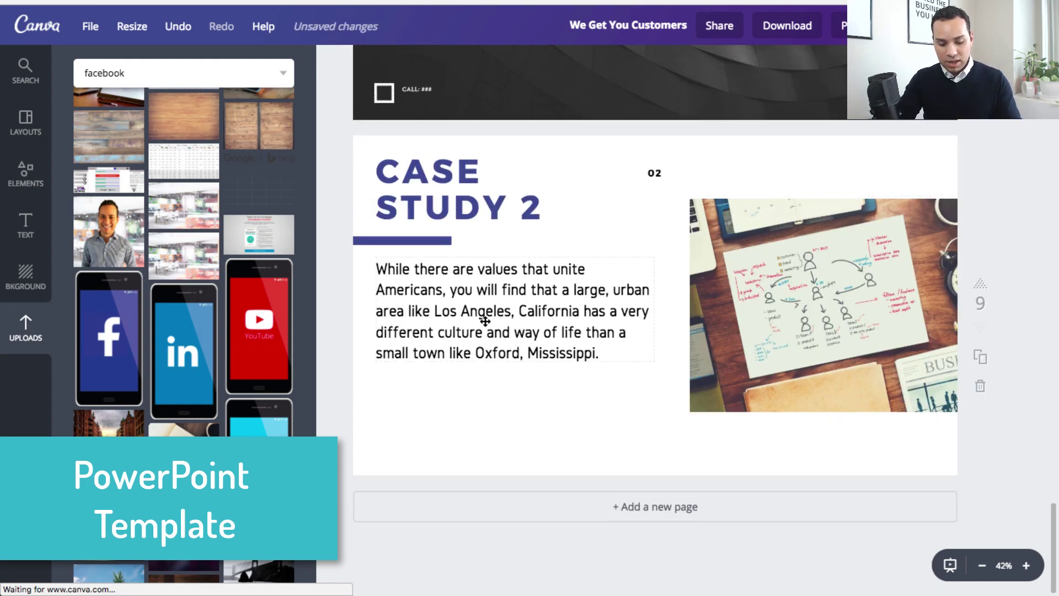
click(485, 321)
key(ctrl+a)
key(BackSpace)
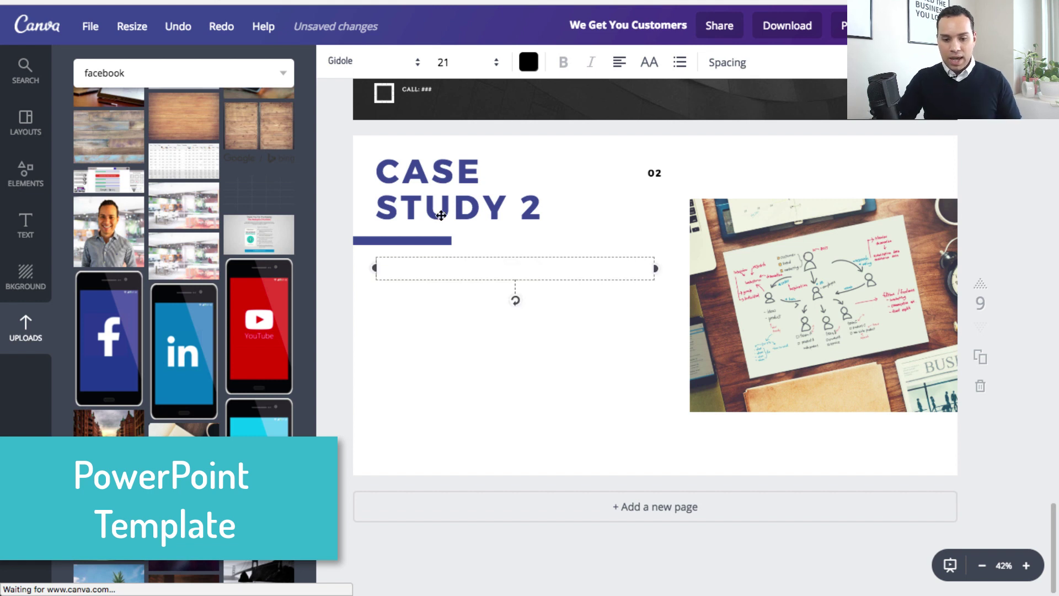
- Remove the CASE STUDY 2 title and the 02 number from the copied slide
click(441, 190)
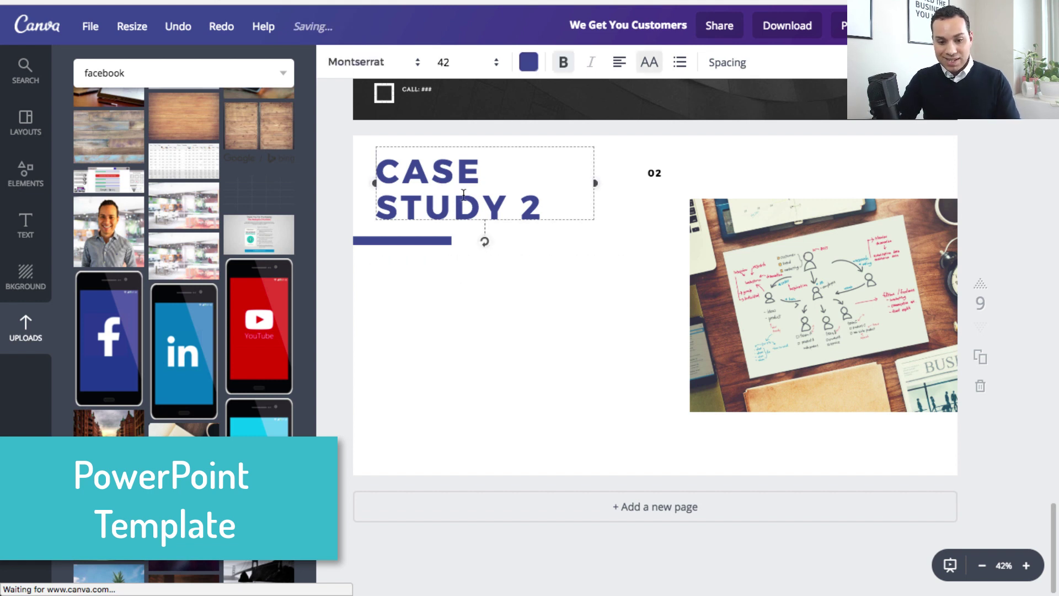
key(ctrl+a)
key(BackSpace)
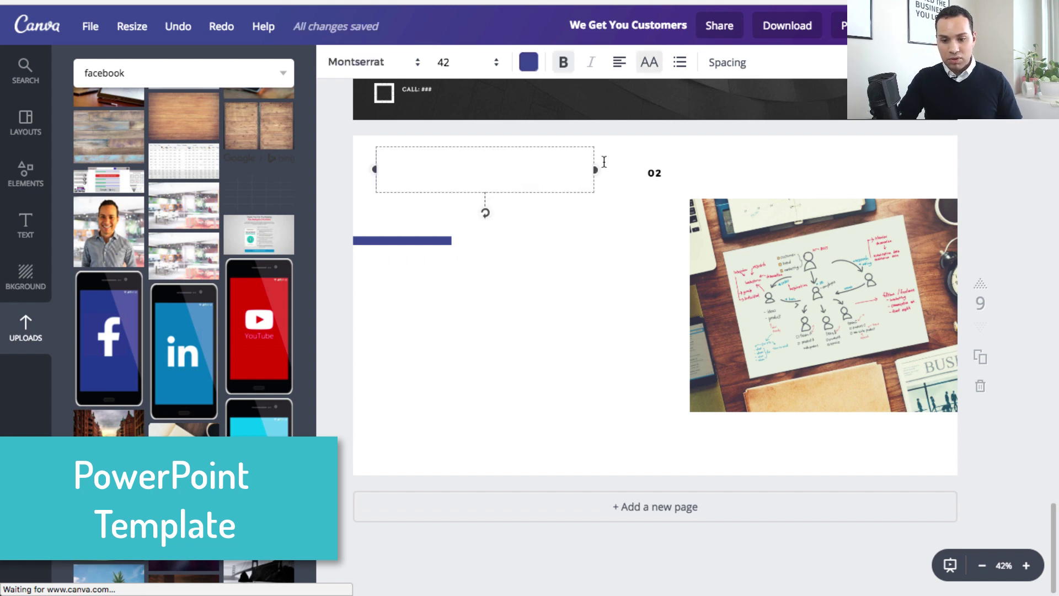
click(666, 171)
key(BackSpace)
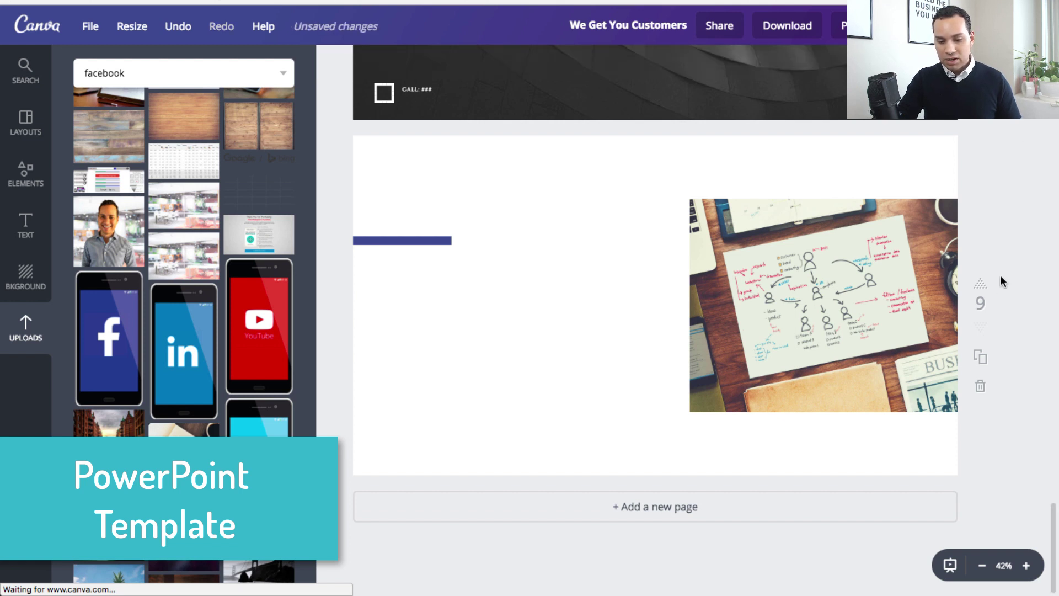